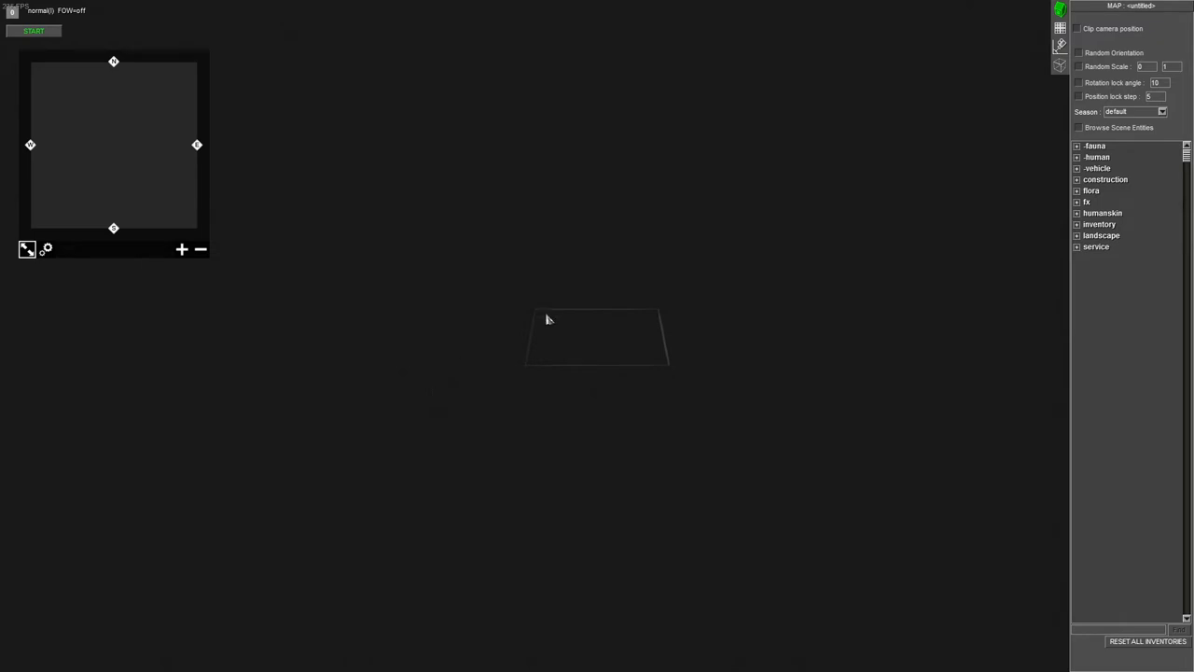
middle_drag(546, 316, 471, 301)
key(Escape)
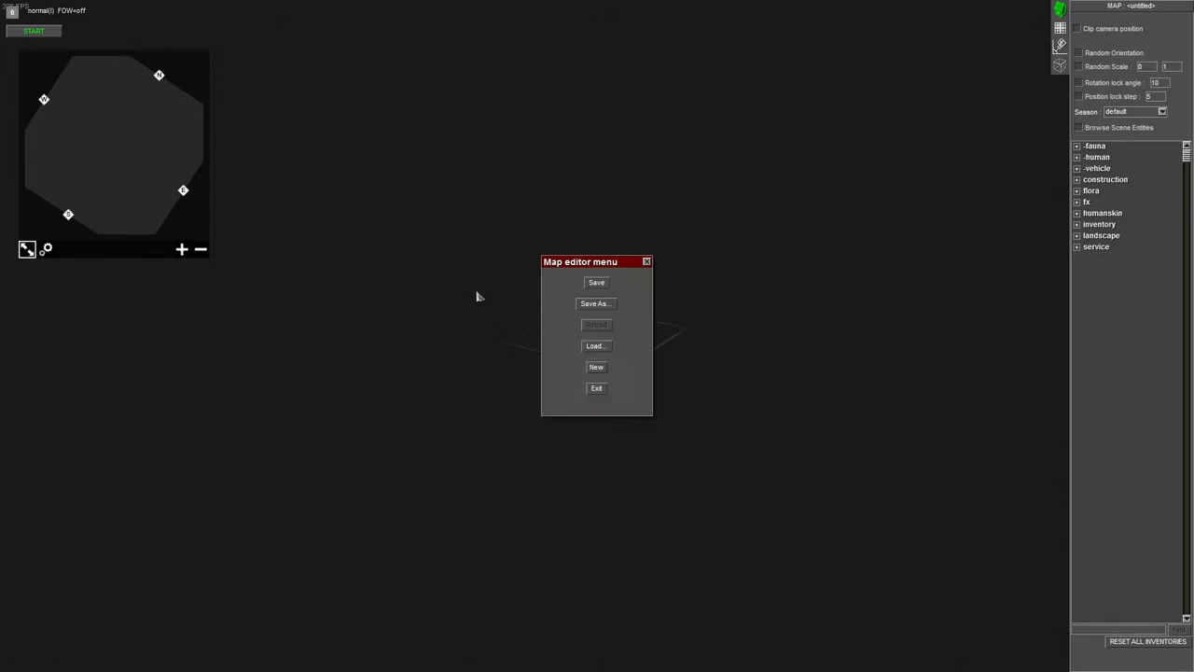
click(647, 262)
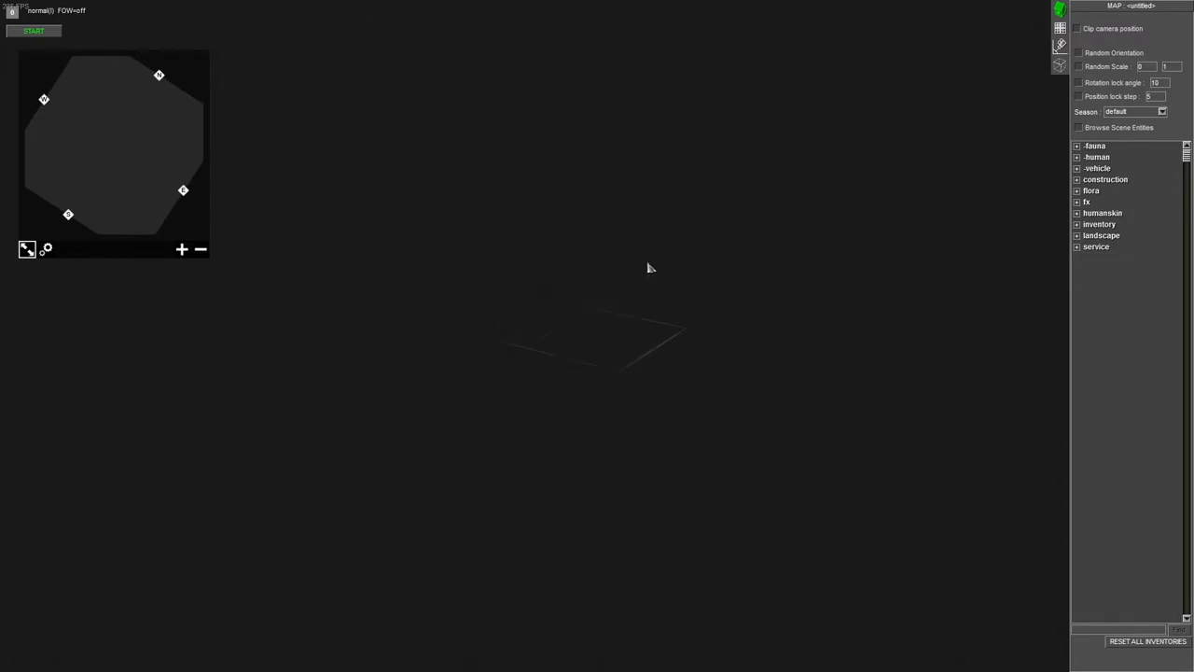
key(Escape)
click(647, 263)
key(Escape)
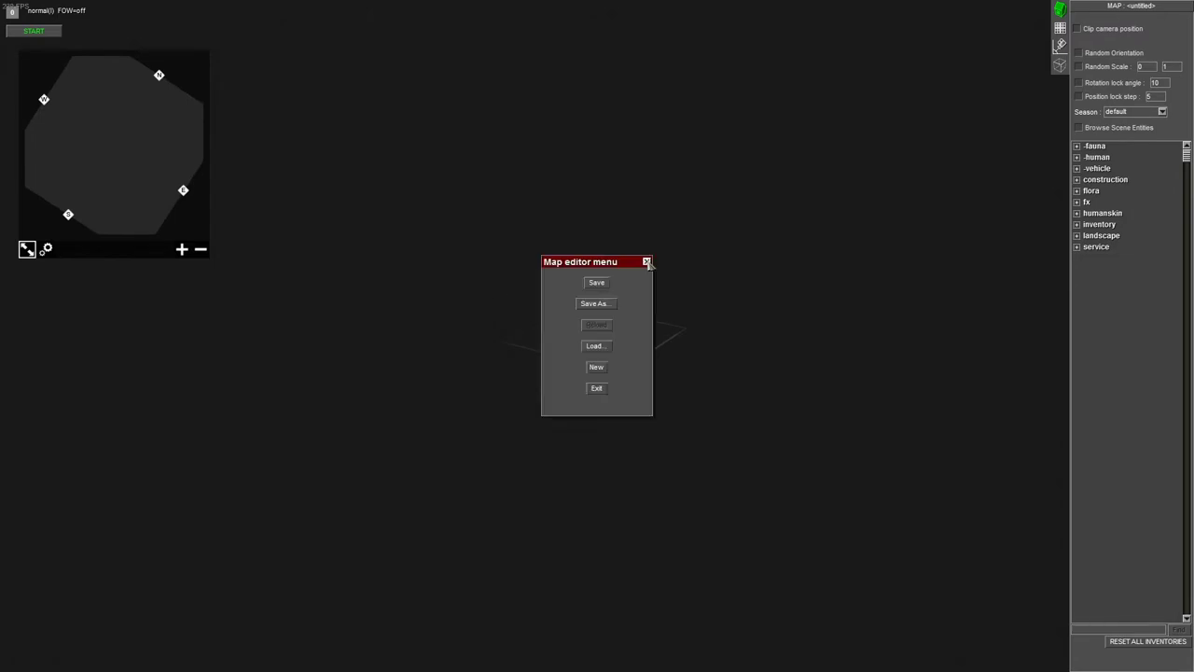
click(646, 262)
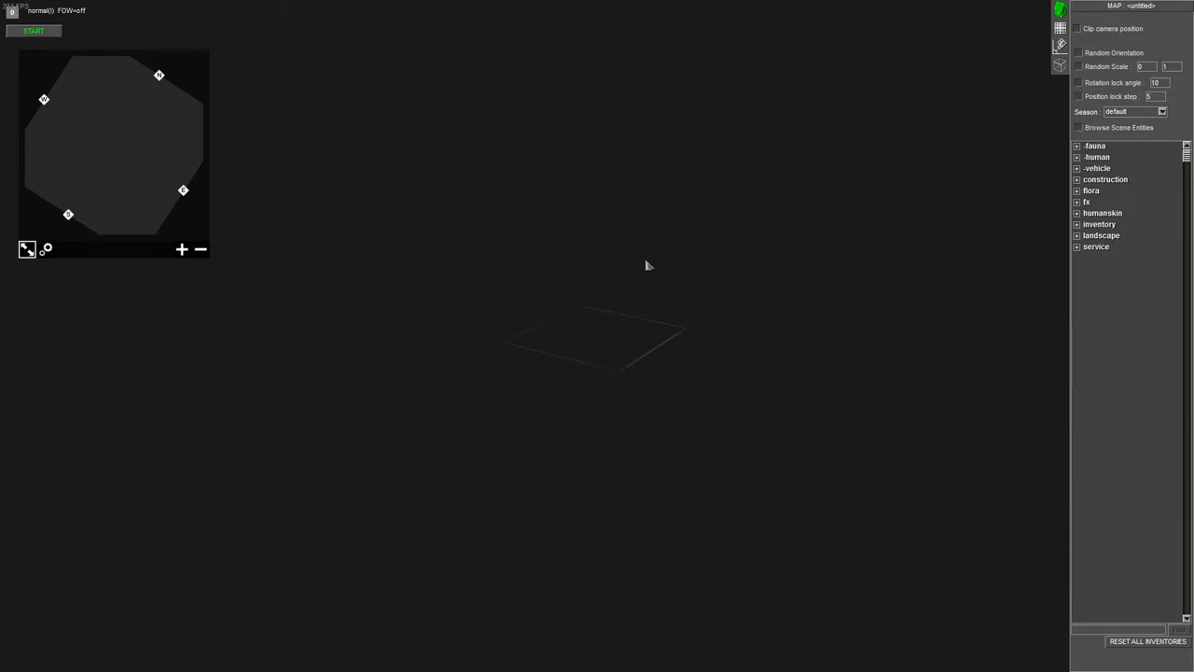
Step: Load the 2v2_desert_camp map from the multi map folder
key(Escape)
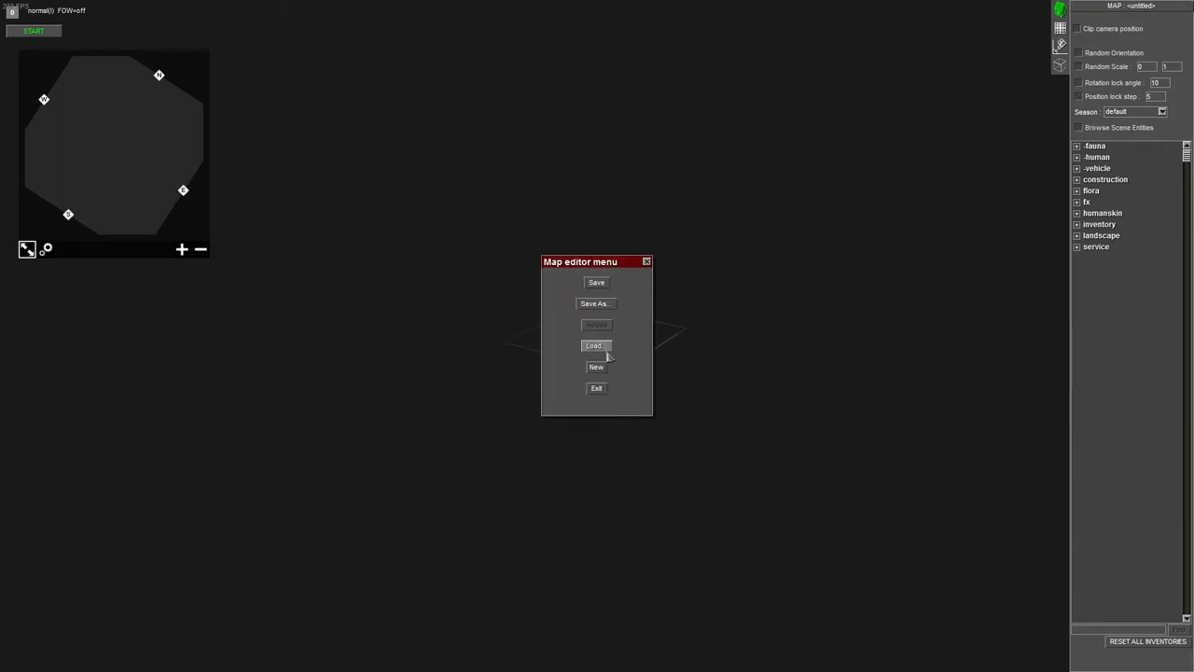
click(595, 346)
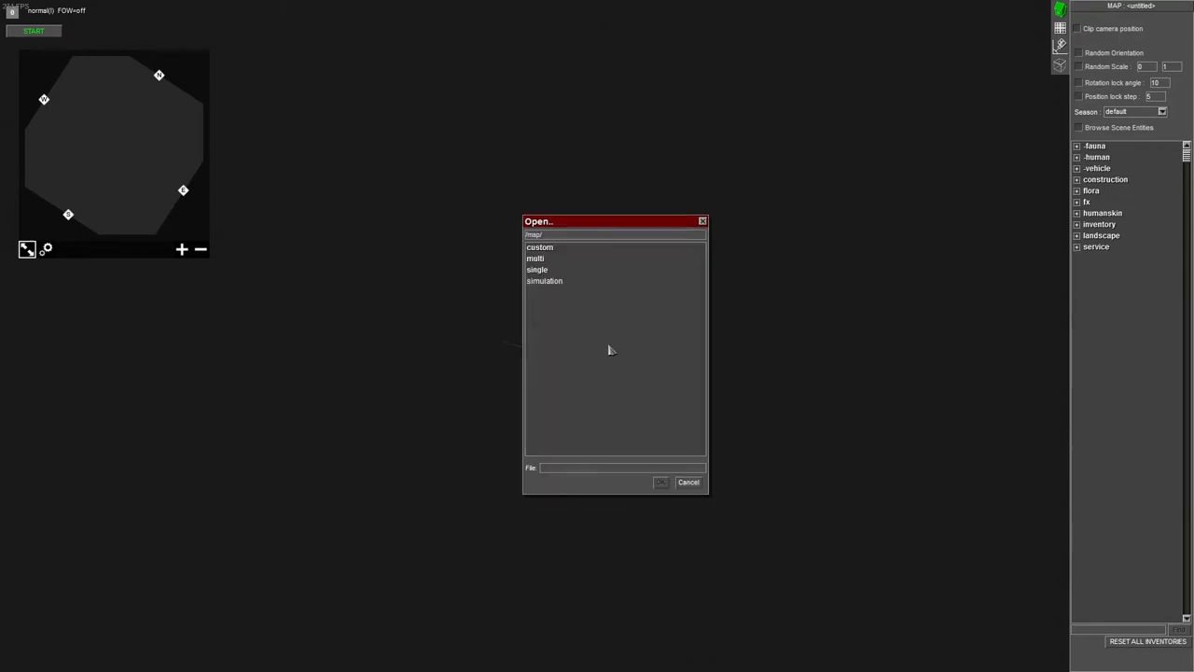
double_click(563, 262)
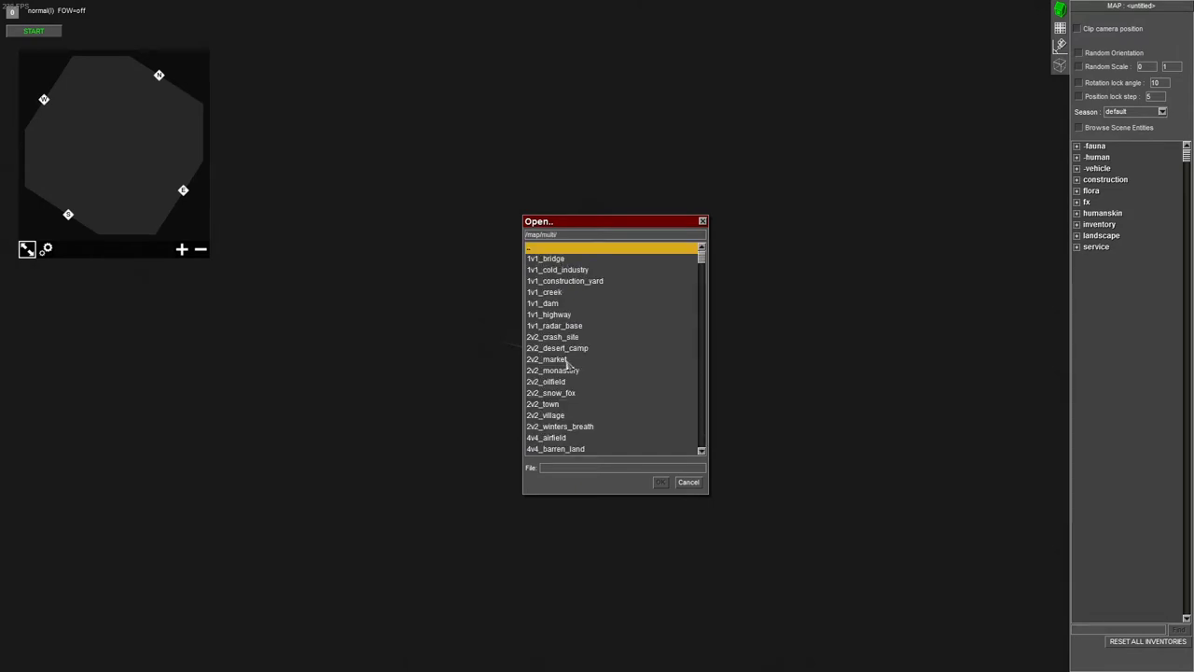
scroll(566, 363, down, 10)
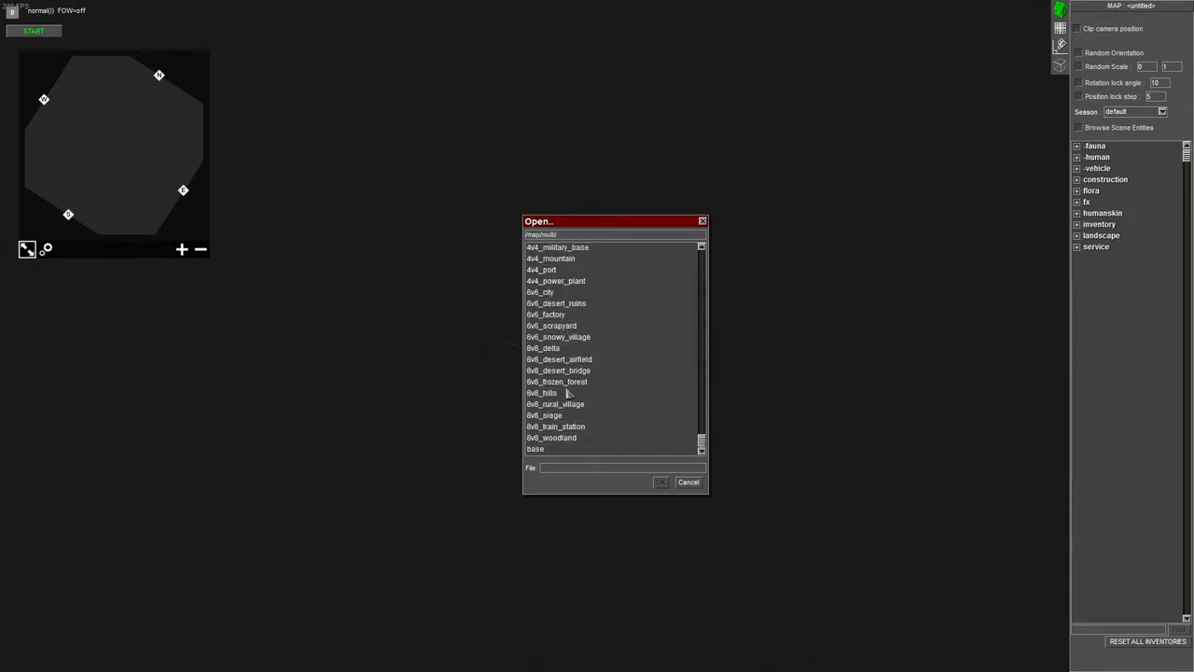
scroll(560, 366, up, 5)
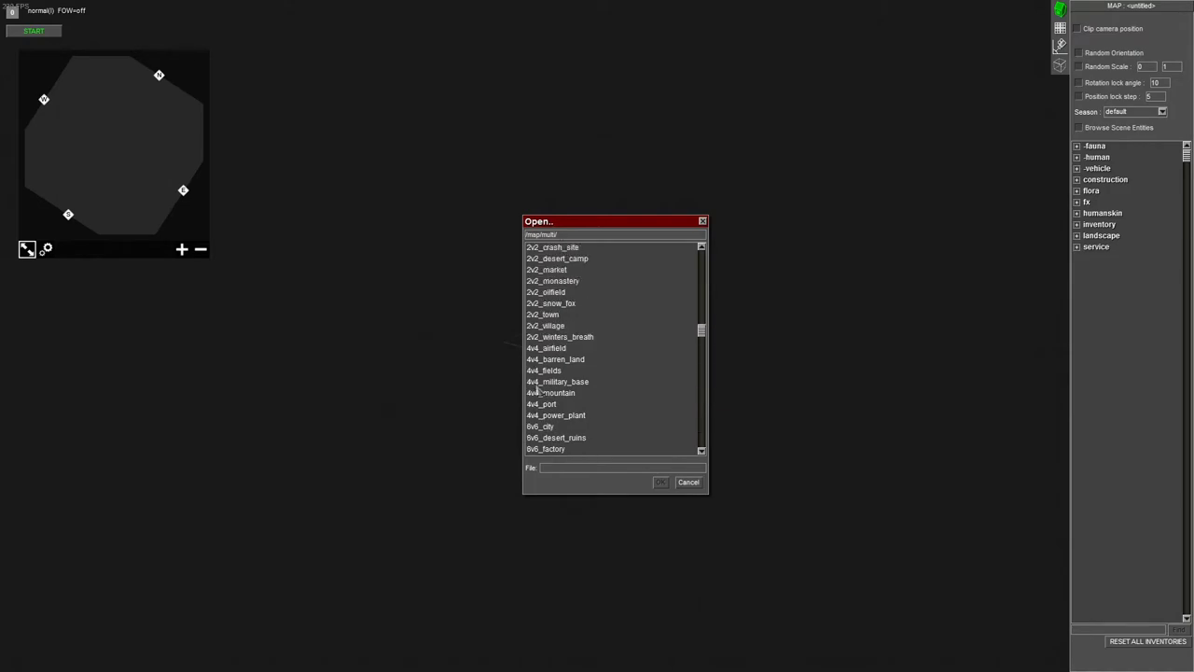
double_click(560, 292)
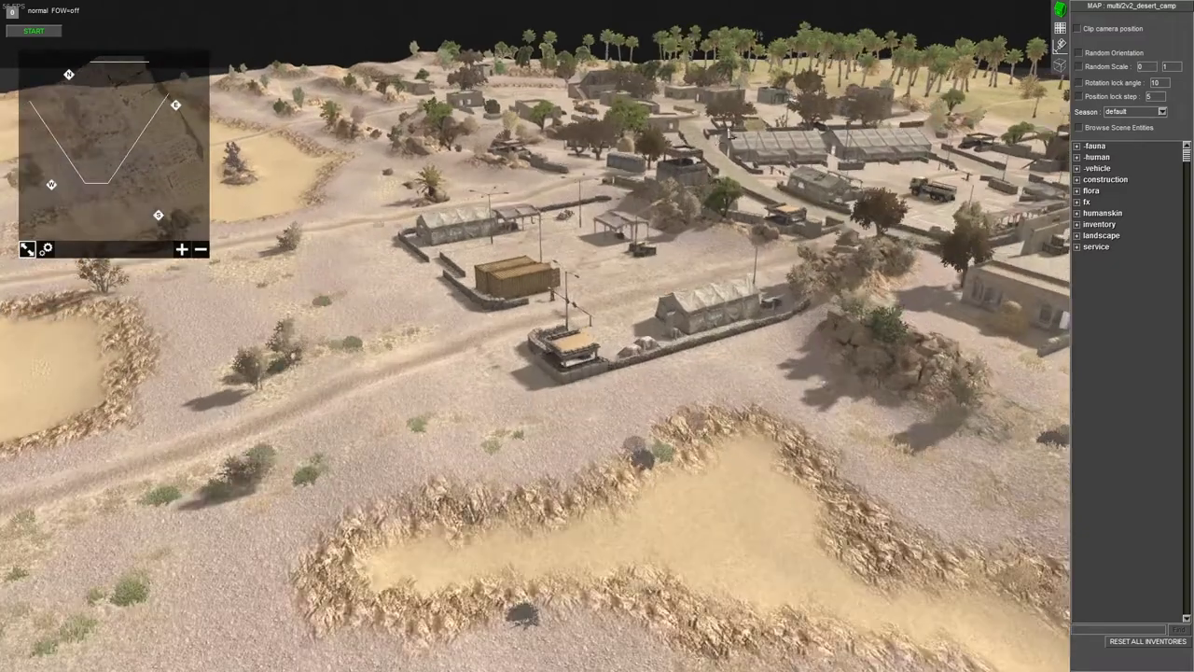
Step: Open the map's Environment settings and select the multi_02 preset in the multi group
middle_drag(560, 224, 942, 107)
middle_drag(517, 186, 681, 177)
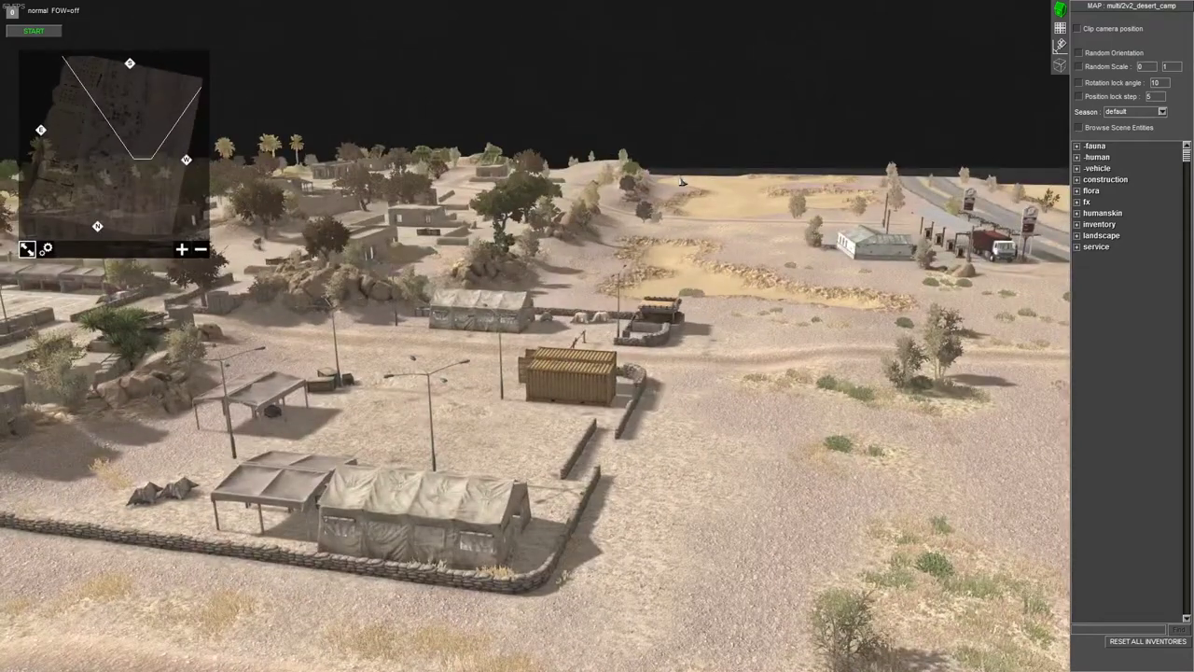
key(ctrl+e)
scroll(533, 228, down, 5)
scroll(530, 257, up, 5)
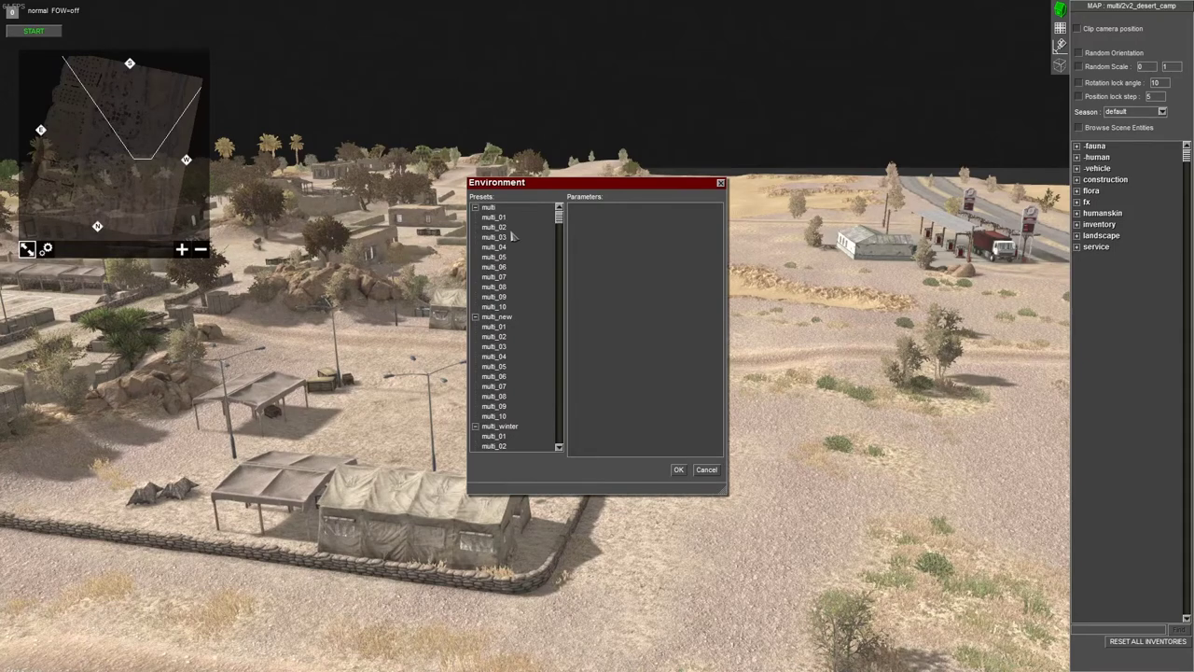
click(509, 228)
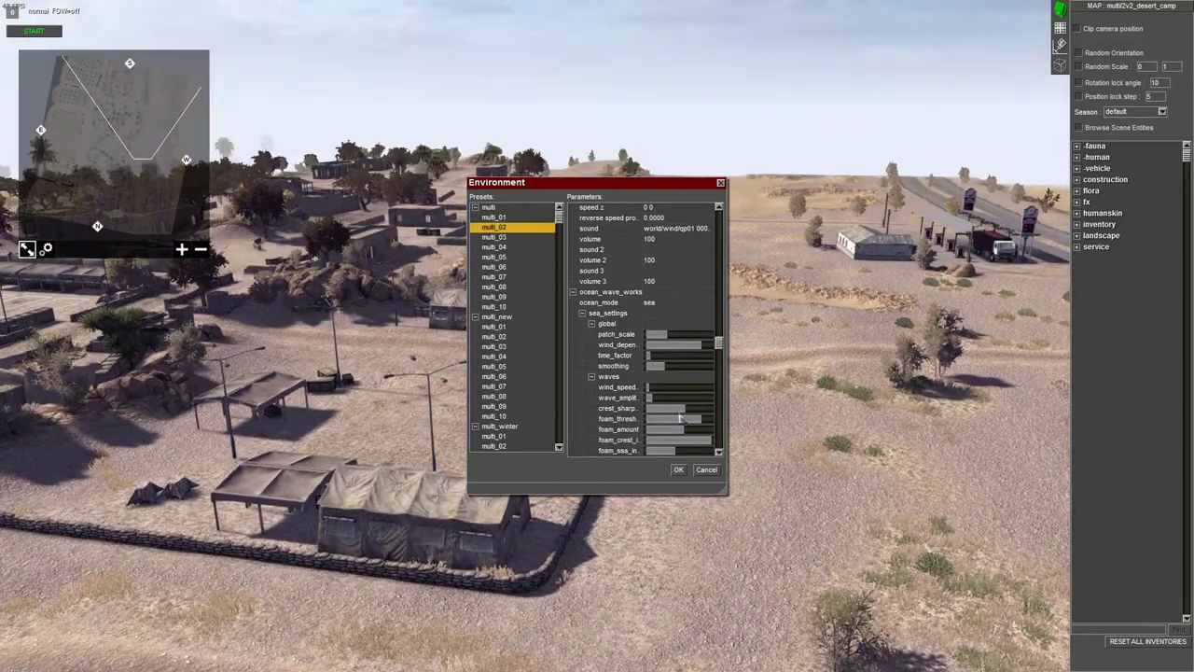
Step: Compare the multi_09, multi_05 and multi_03 environment presets with multi_02 and apply multi_02 from the multi group
click(524, 326)
click(518, 301)
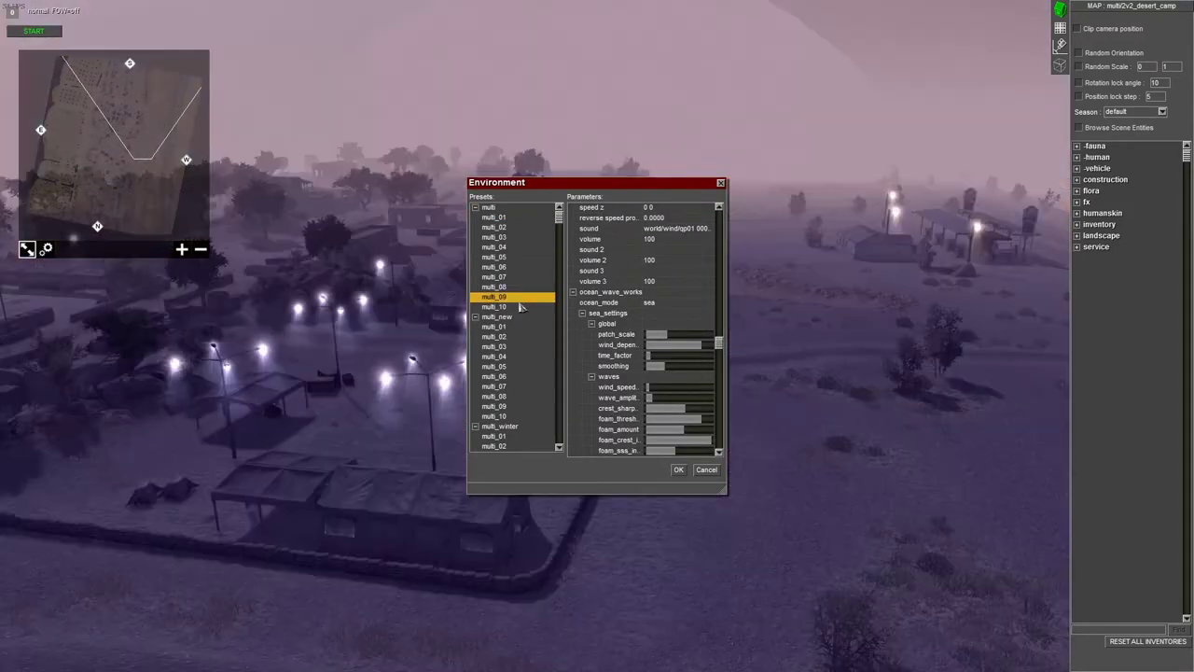
click(523, 260)
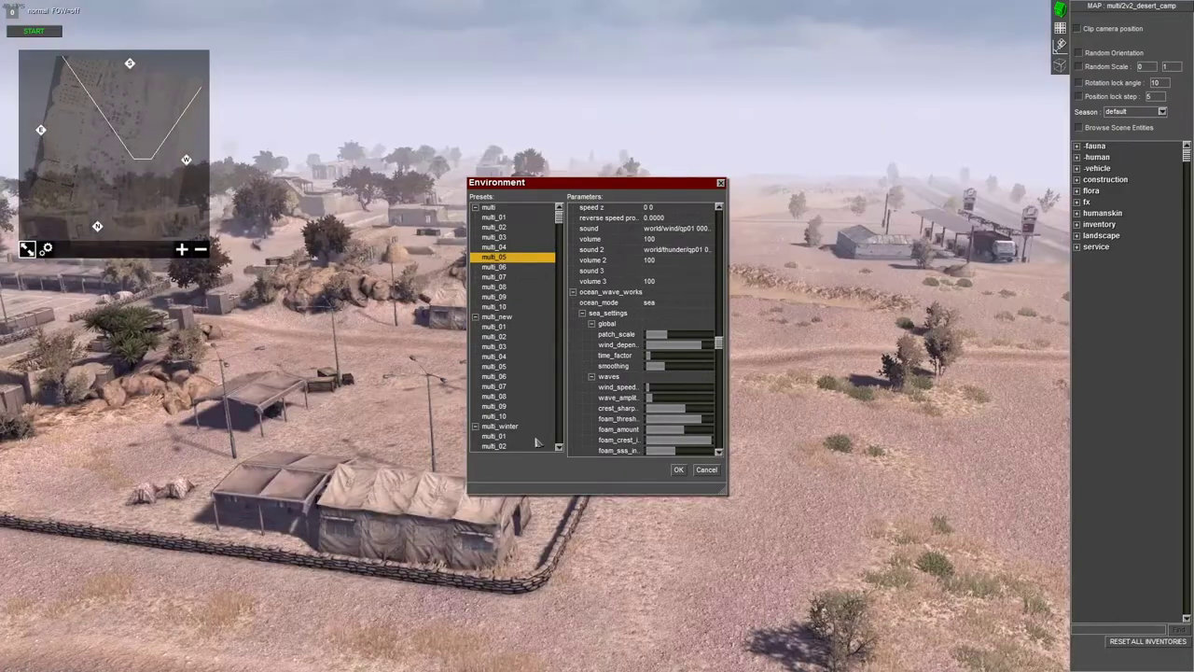
click(536, 446)
click(516, 241)
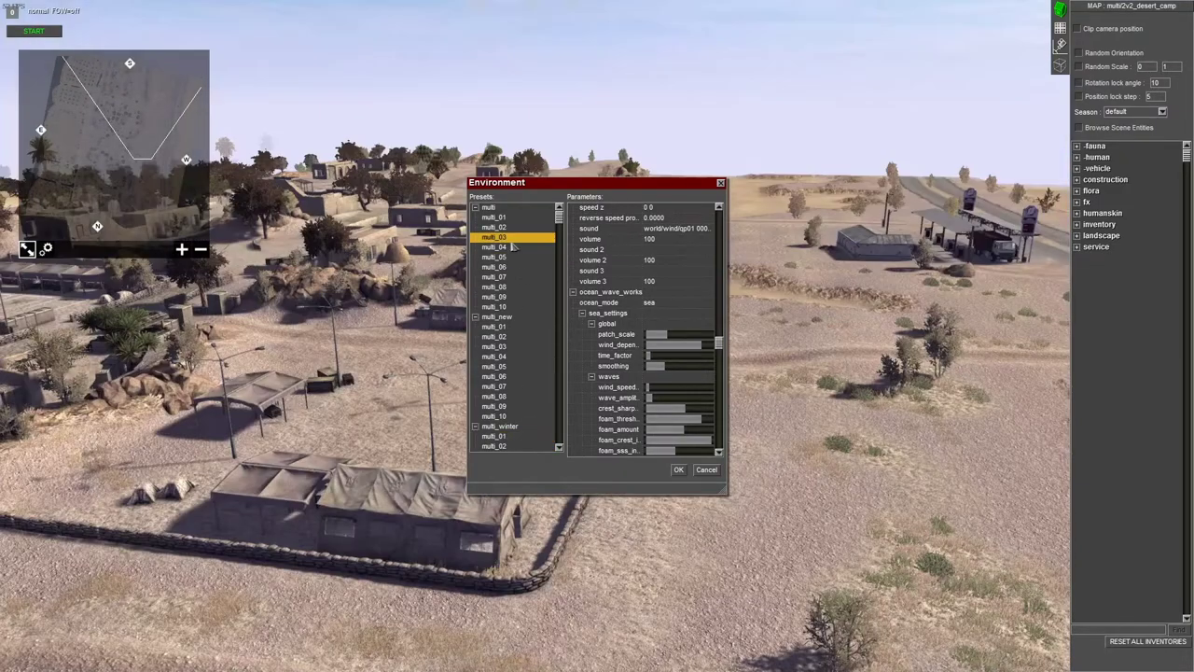
click(518, 228)
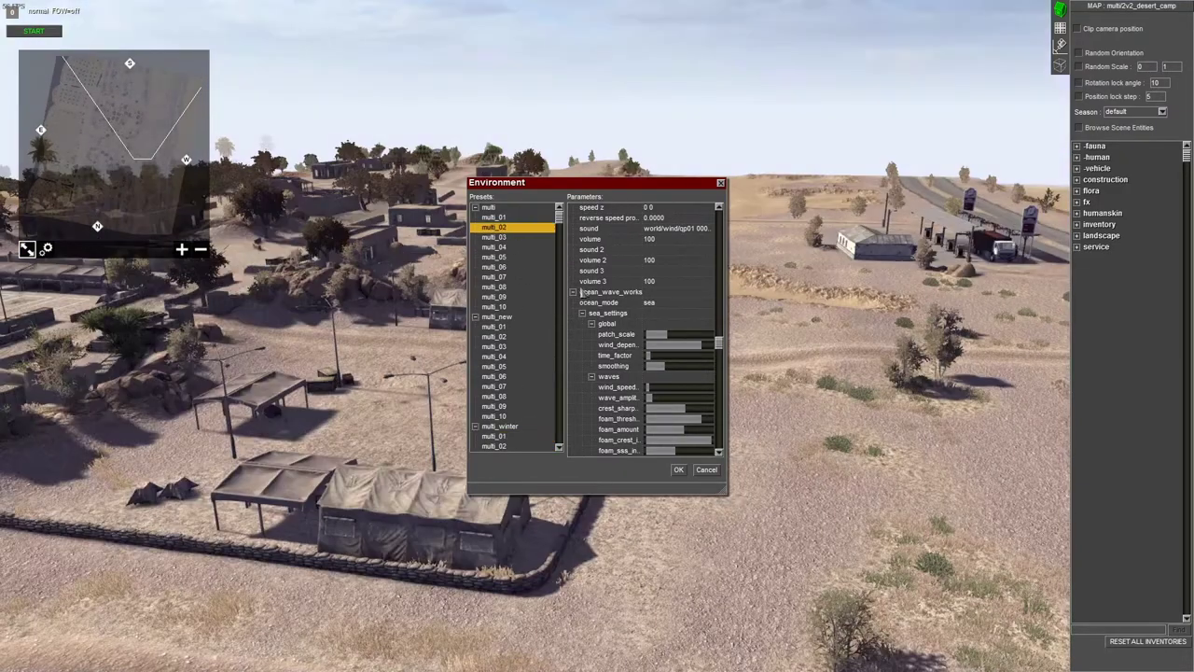
click(679, 469)
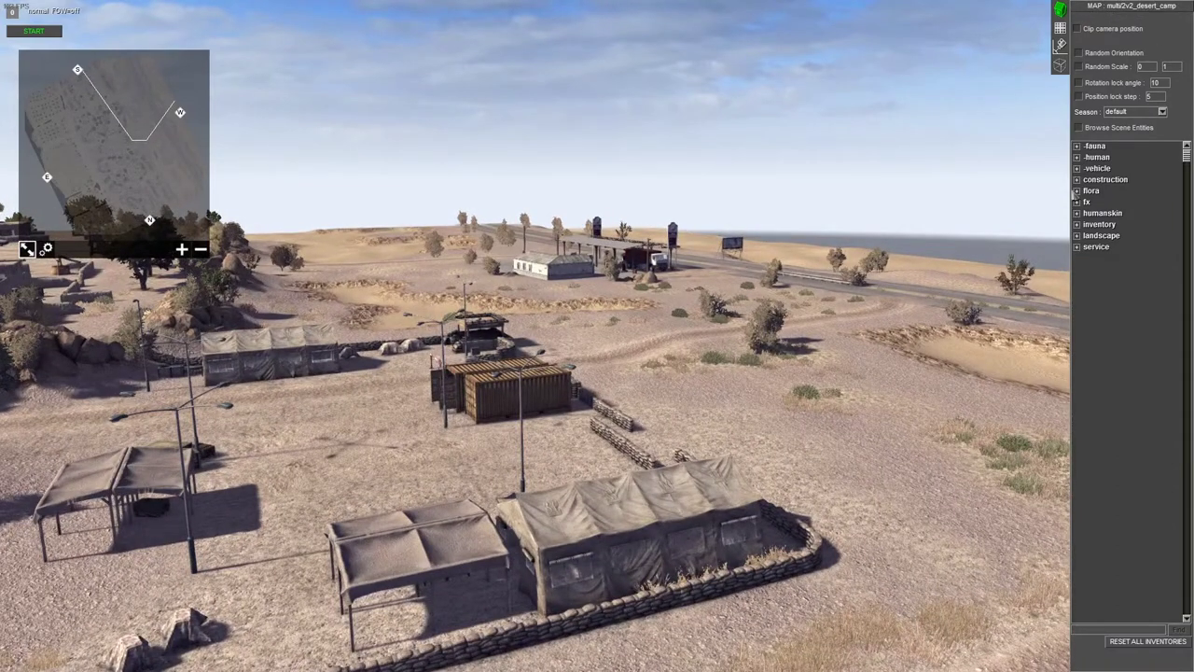
Step: Switch to mission editing and expand the human entities down to the usa soldiers in the mp group
key(F3)
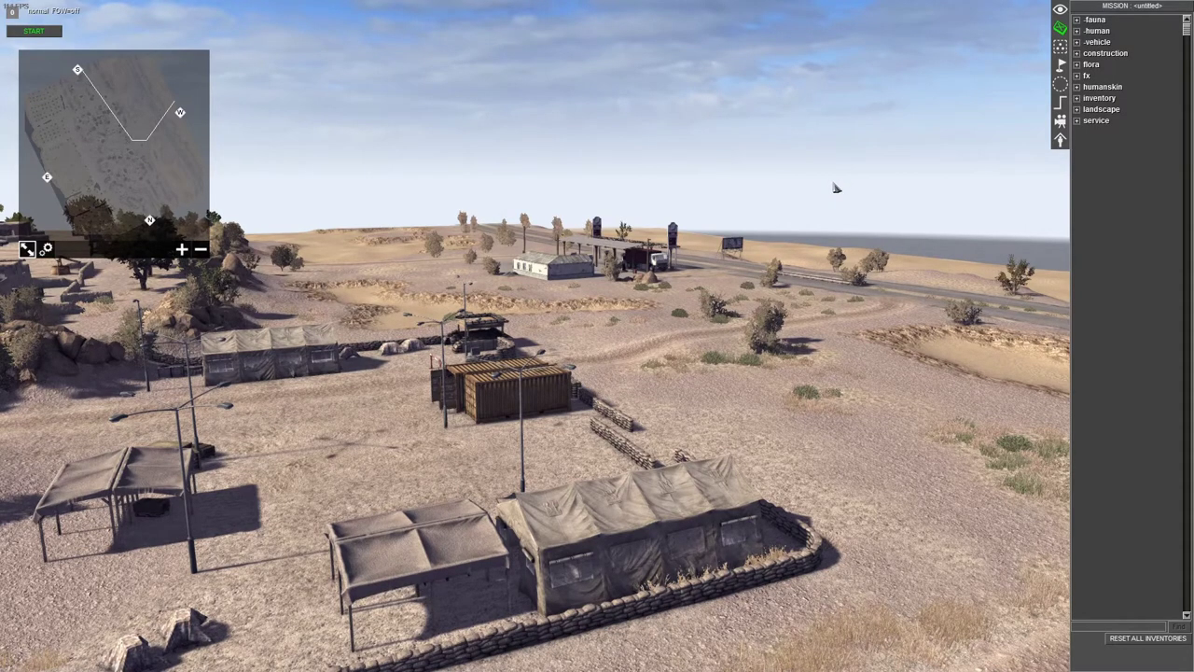
key(Up)
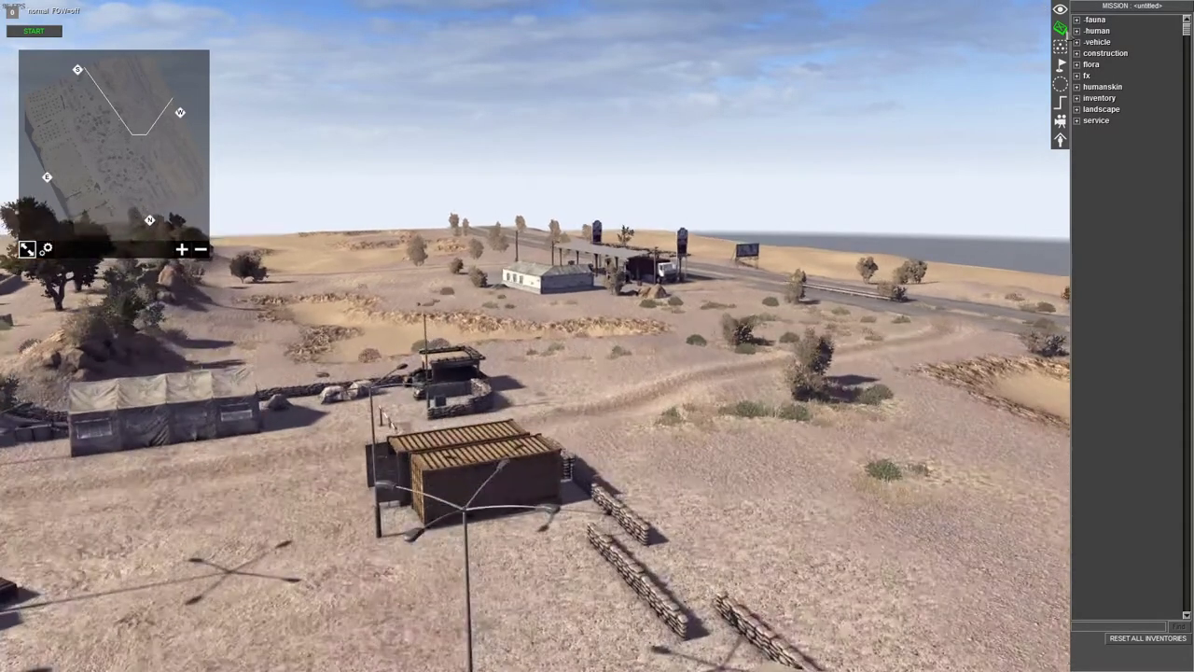
click(1078, 32)
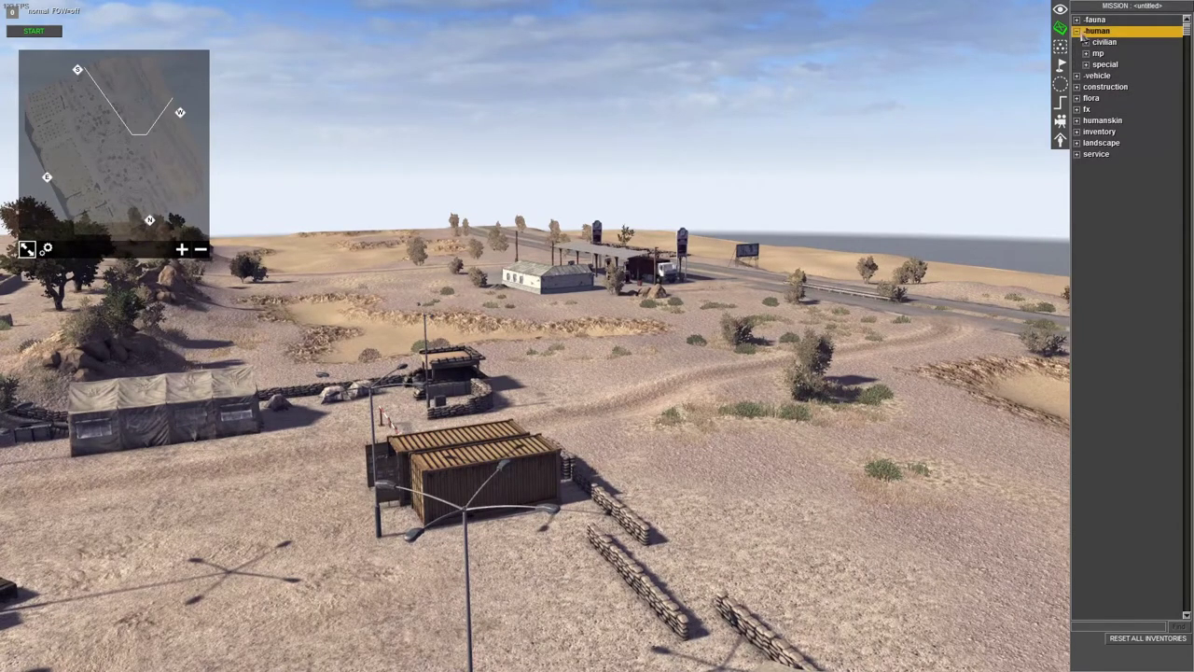
click(1078, 32)
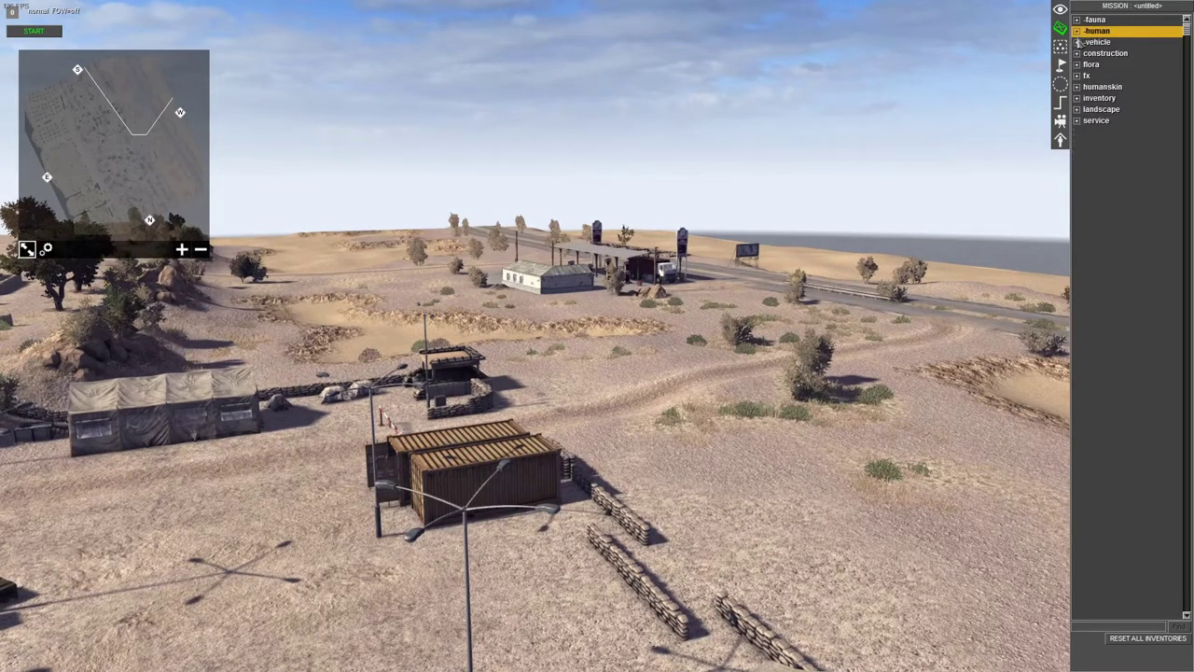
click(1077, 31)
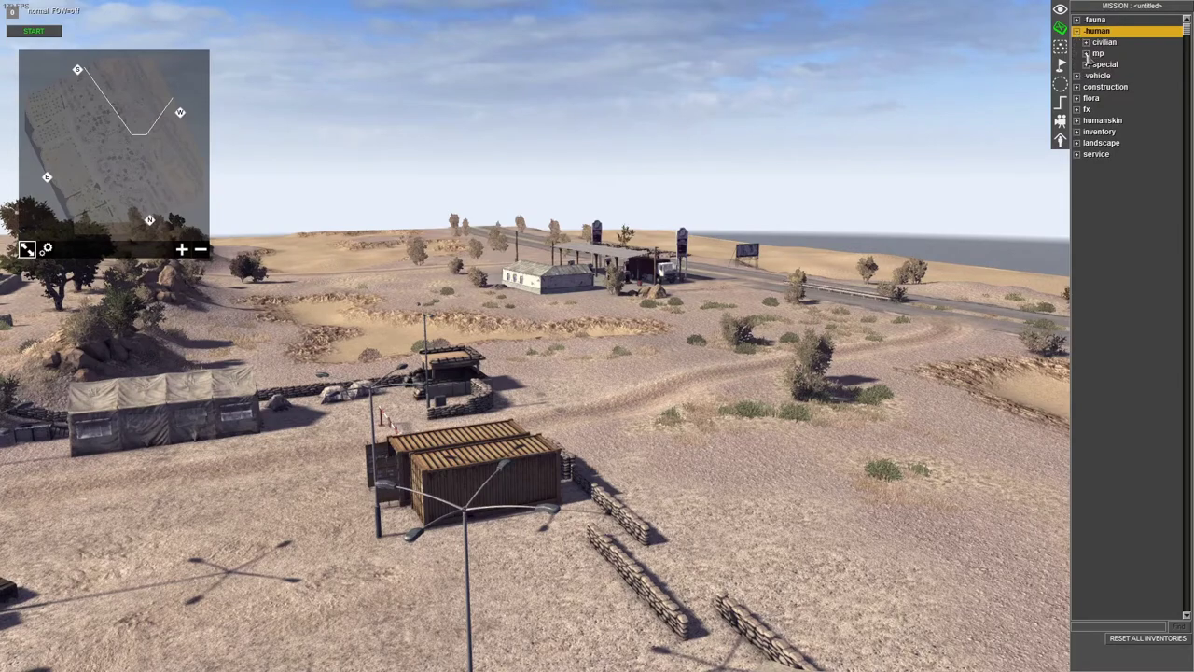
click(1087, 53)
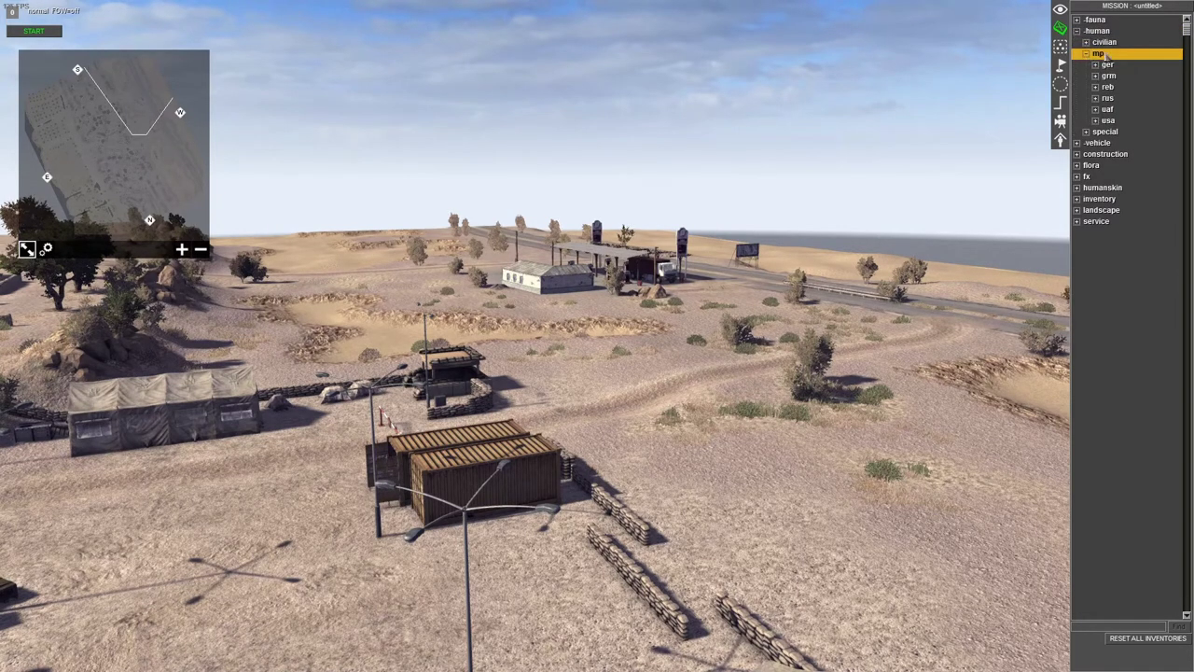
click(1097, 120)
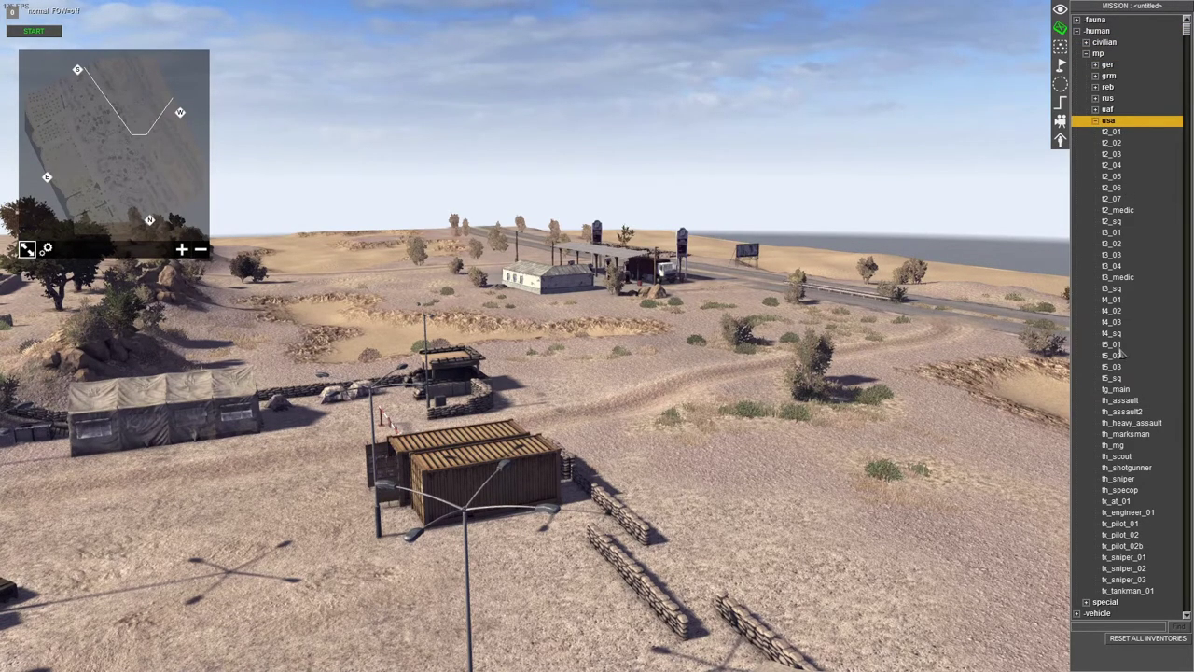
Step: Place a t2_01 soldier from the usa group on the open ground in front of the gas station
click(1112, 132)
scroll(818, 506, up, 8)
scroll(662, 464, down, 2)
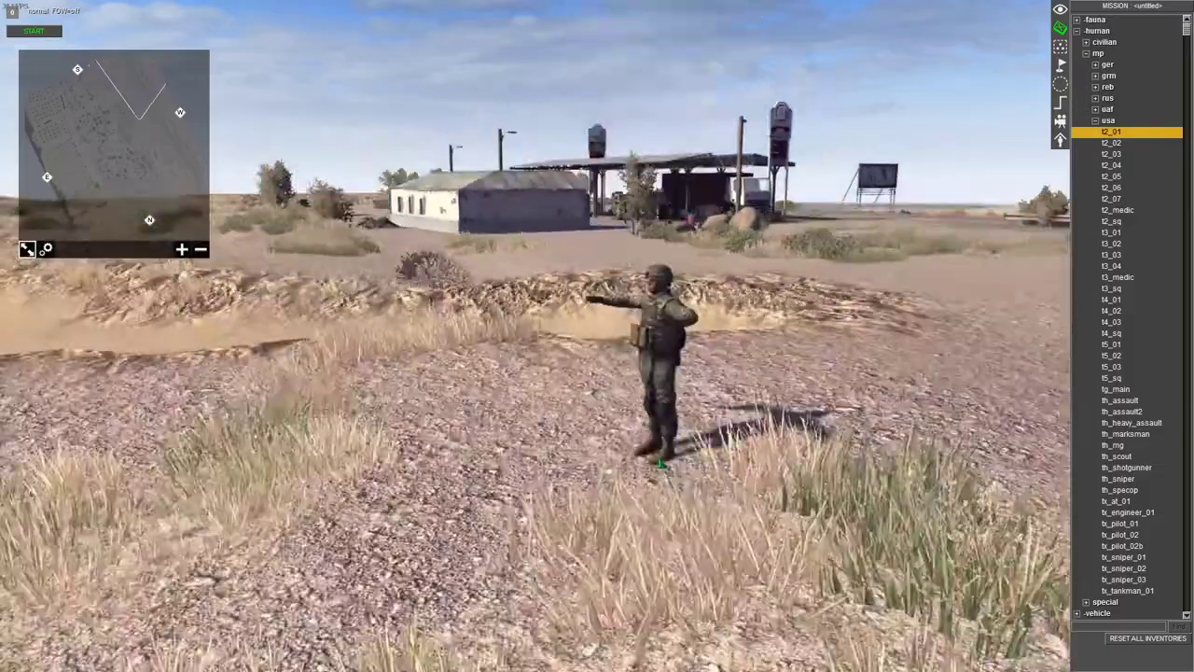
middle_drag(662, 464, 763, 472)
scroll(590, 507, up, 2)
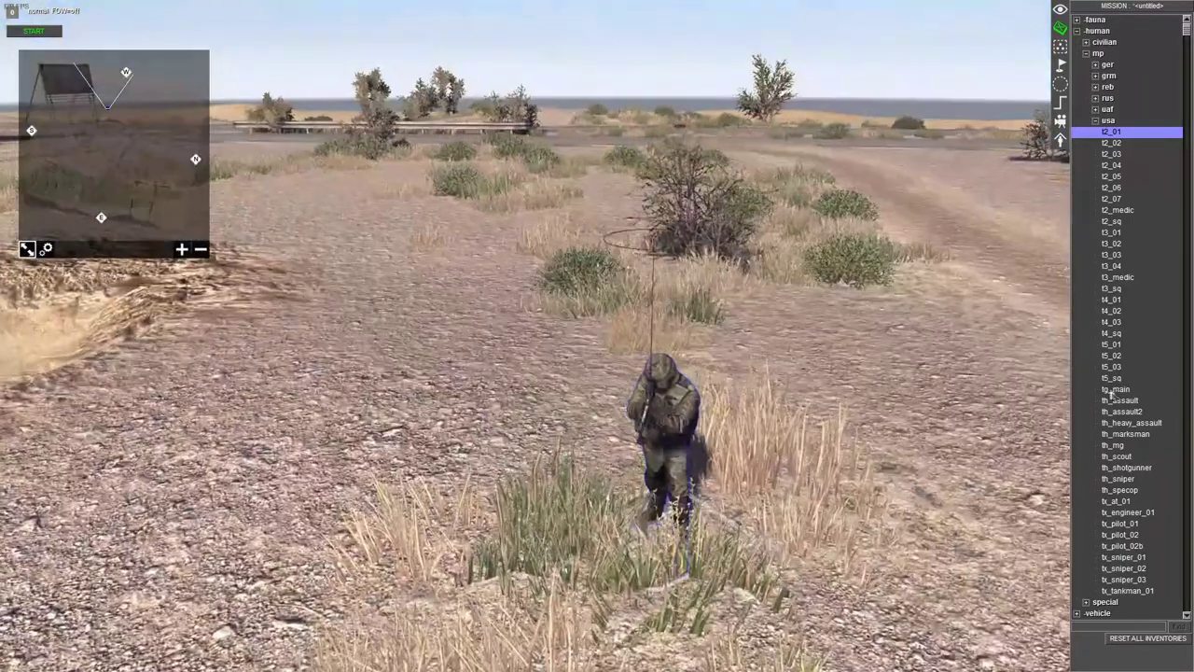
Step: Place a th_mg and a th_marksman soldier in a row beside the first soldier
scroll(1113, 396, down, 2)
click(1128, 404)
click(783, 560)
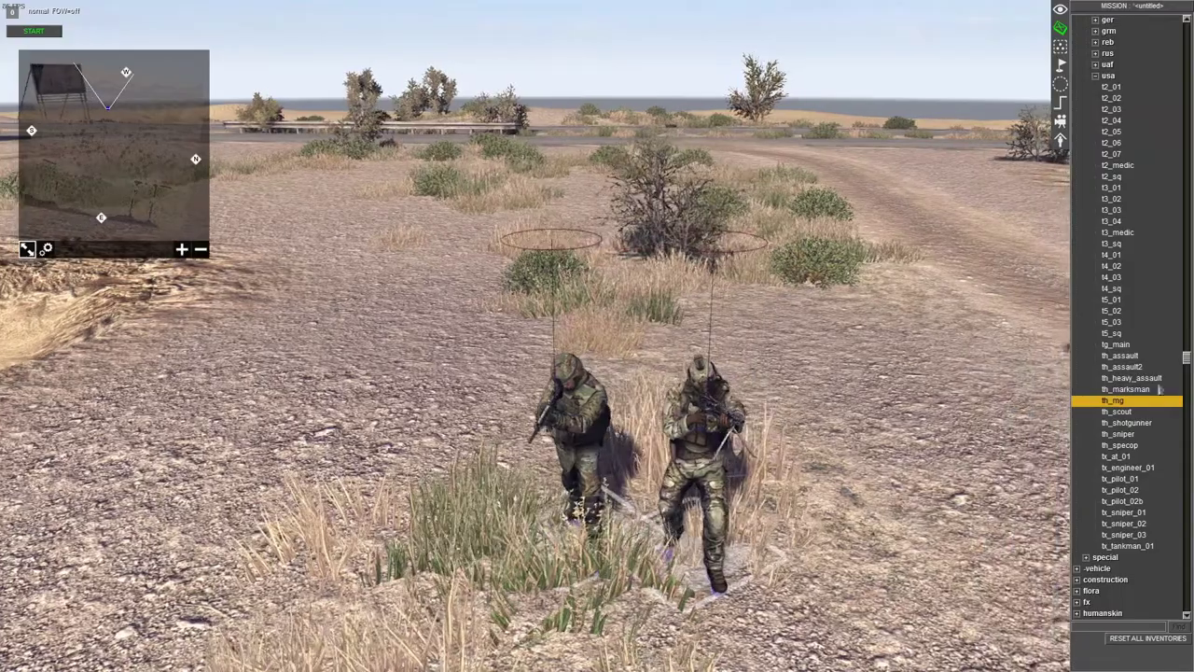
click(1157, 388)
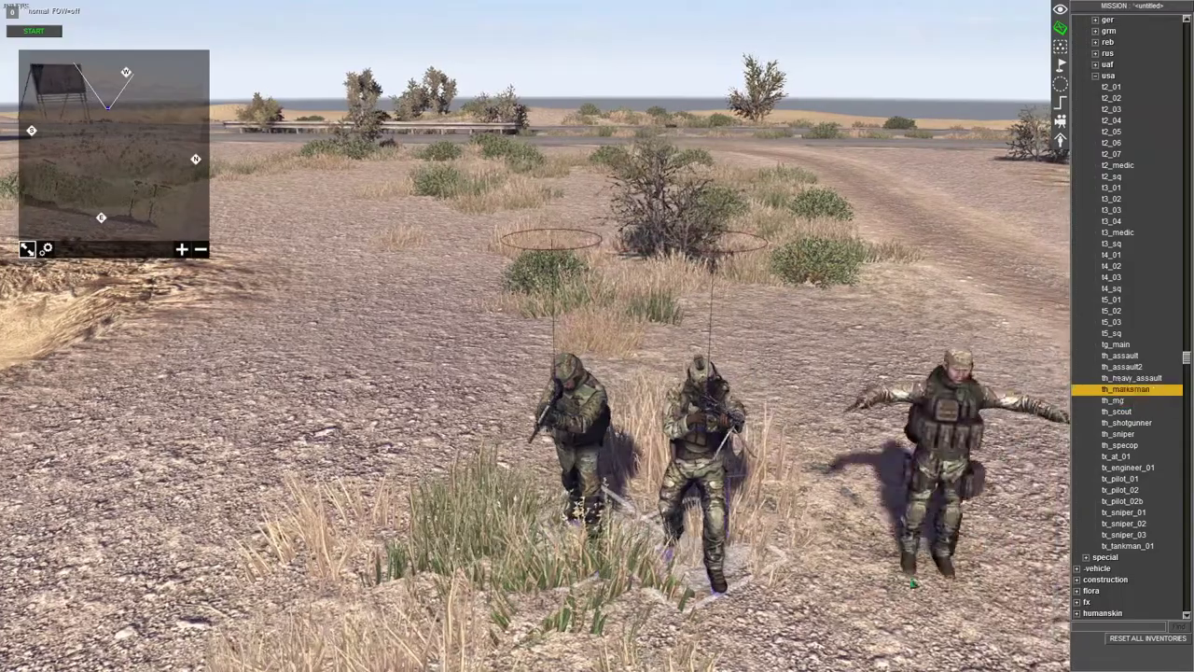
click(901, 587)
Step: Add a th_heavy_assault soldier at the end of the row, next to the marksman
click(1143, 380)
key(Right)
click(576, 611)
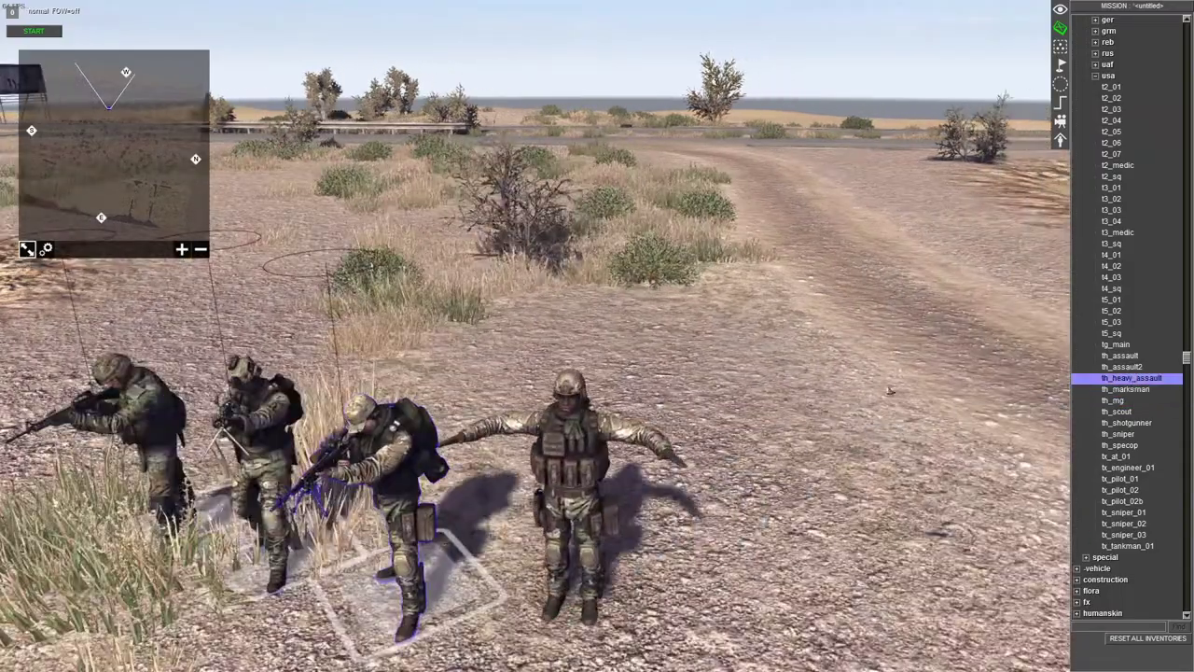
Step: Select all four placed soldiers together and delete them
scroll(890, 392, down, 5)
drag(787, 414, 420, 317)
scroll(419, 318, up, 5)
key(Return)
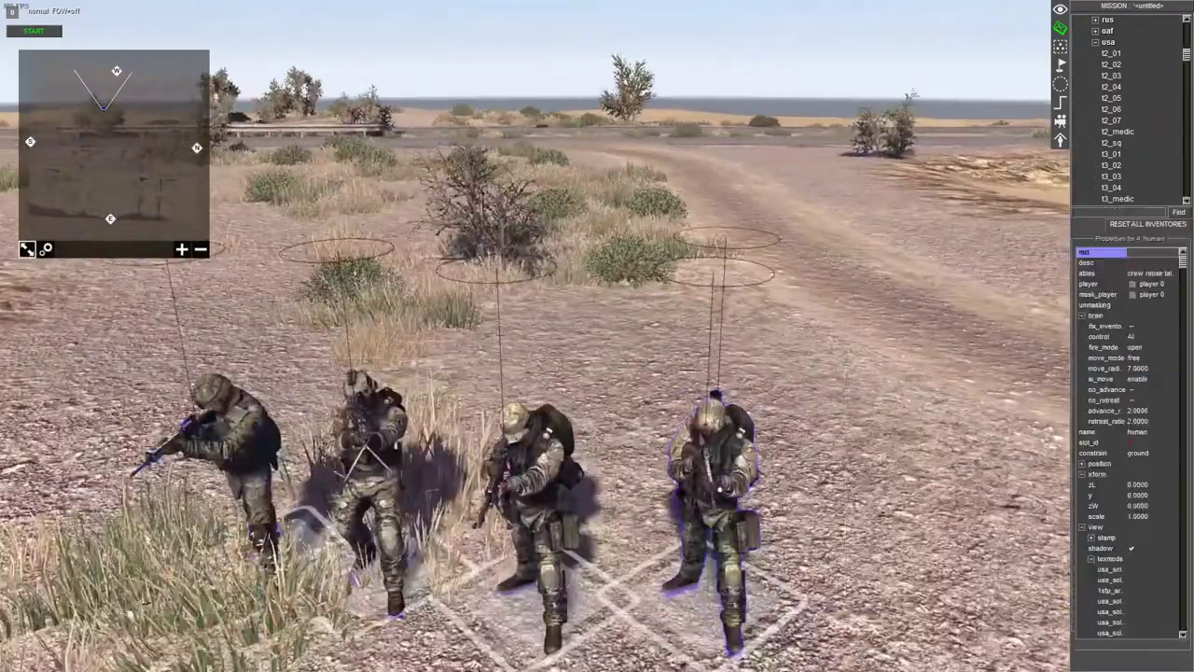
scroll(598, 373, down, 5)
key(Delete)
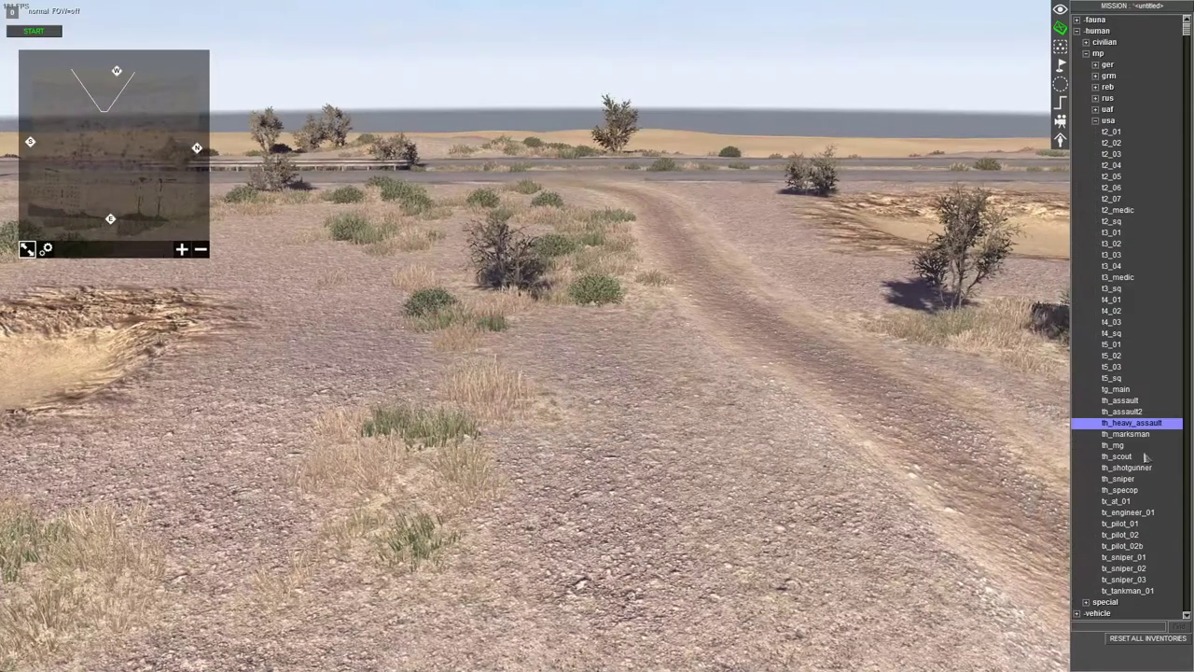
Step: Place a th_assault soldier from the usa group on the open ground beside the dry grass
click(1130, 468)
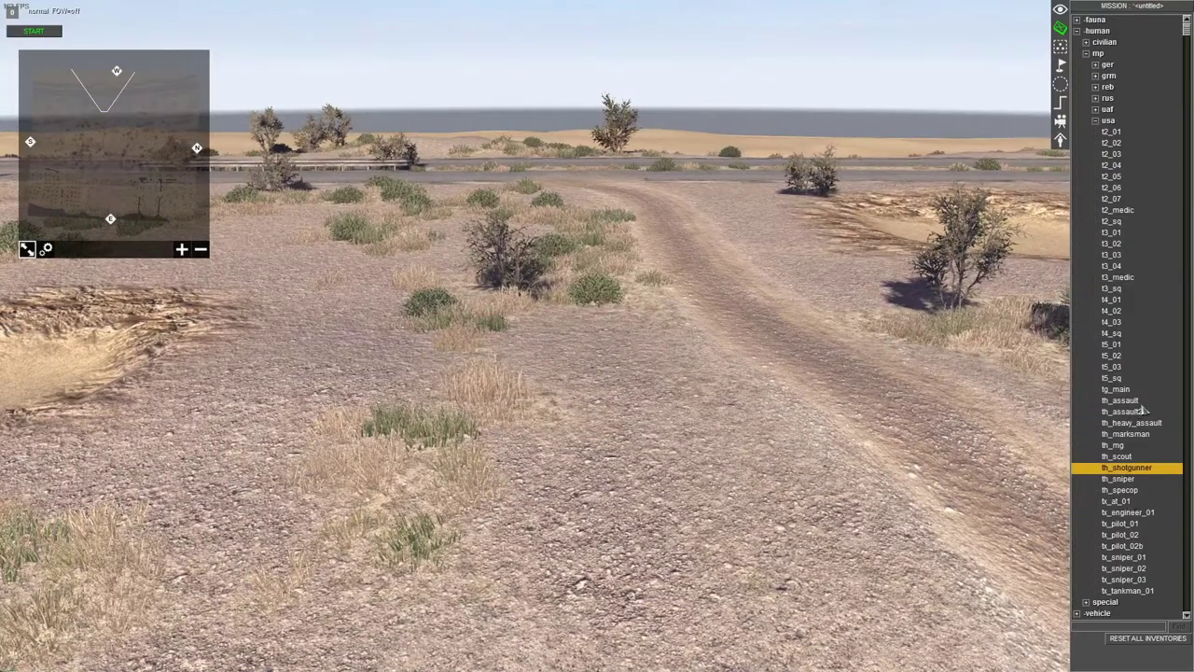
click(1138, 410)
scroll(627, 467, up, 3)
click(1129, 402)
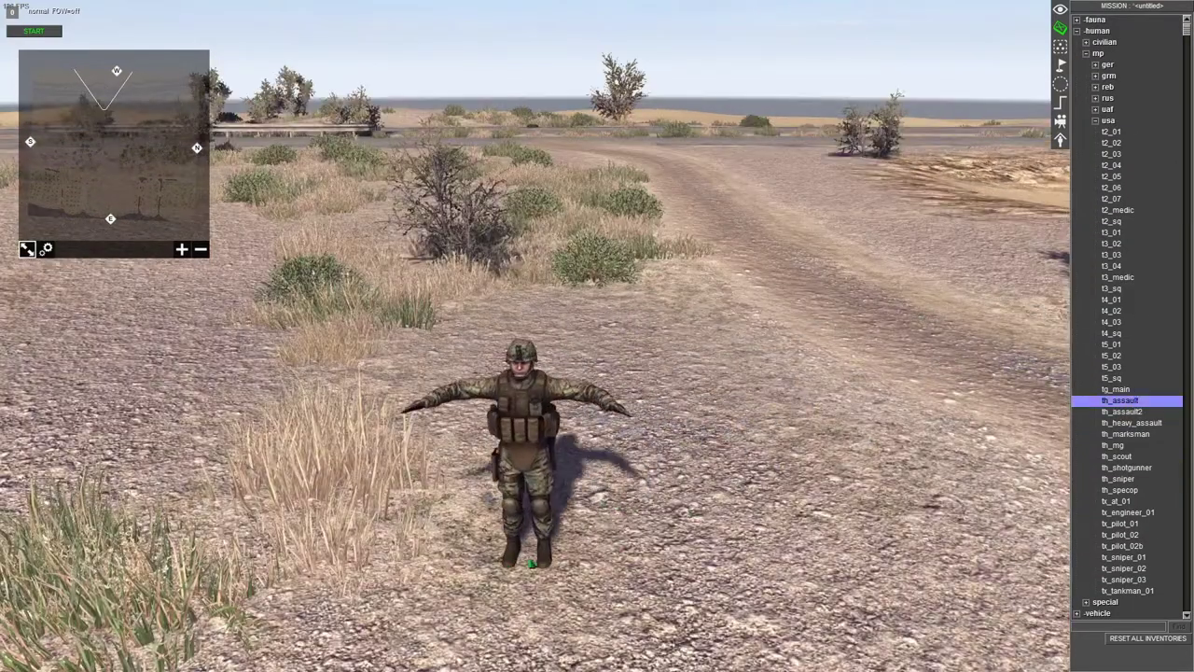
click(522, 561)
scroll(667, 597, down, 3)
right_click(779, 432)
middle_drag(778, 432, 651, 374)
scroll(597, 355, up, 4)
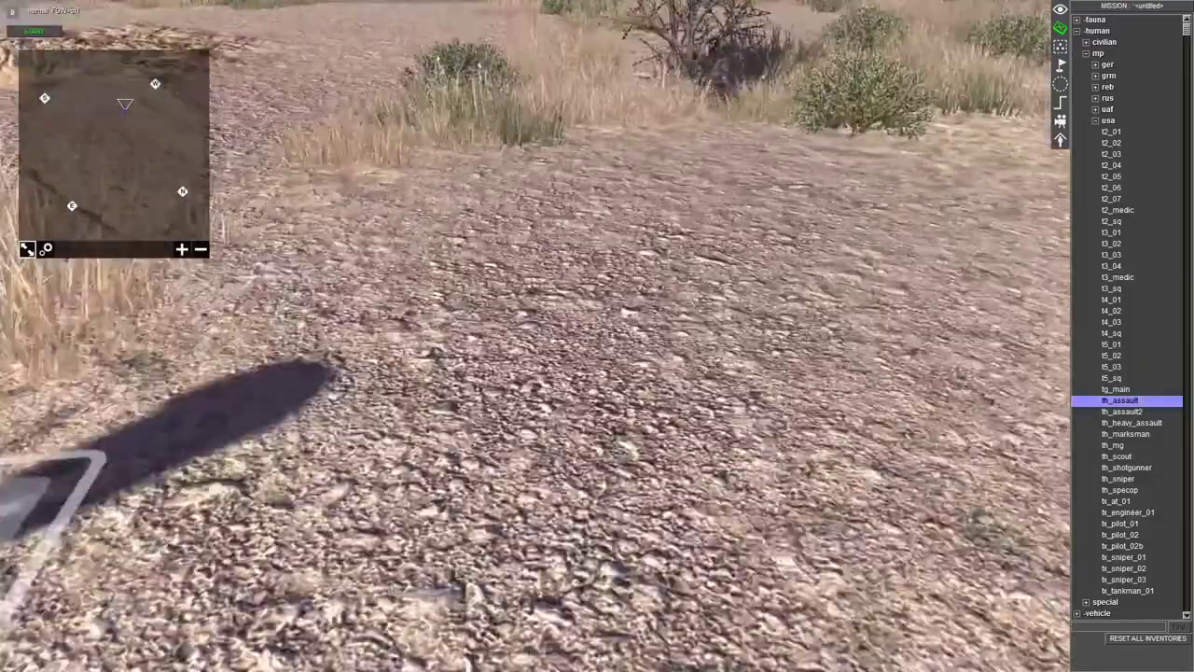
Step: Select the th_assault soldier and move it across the open ground, away from the dry grass
scroll(597, 354, down, 2)
middle_drag(597, 280, 650, 271)
scroll(650, 271, down, 4)
click(580, 411)
right_click(580, 410)
click(580, 416)
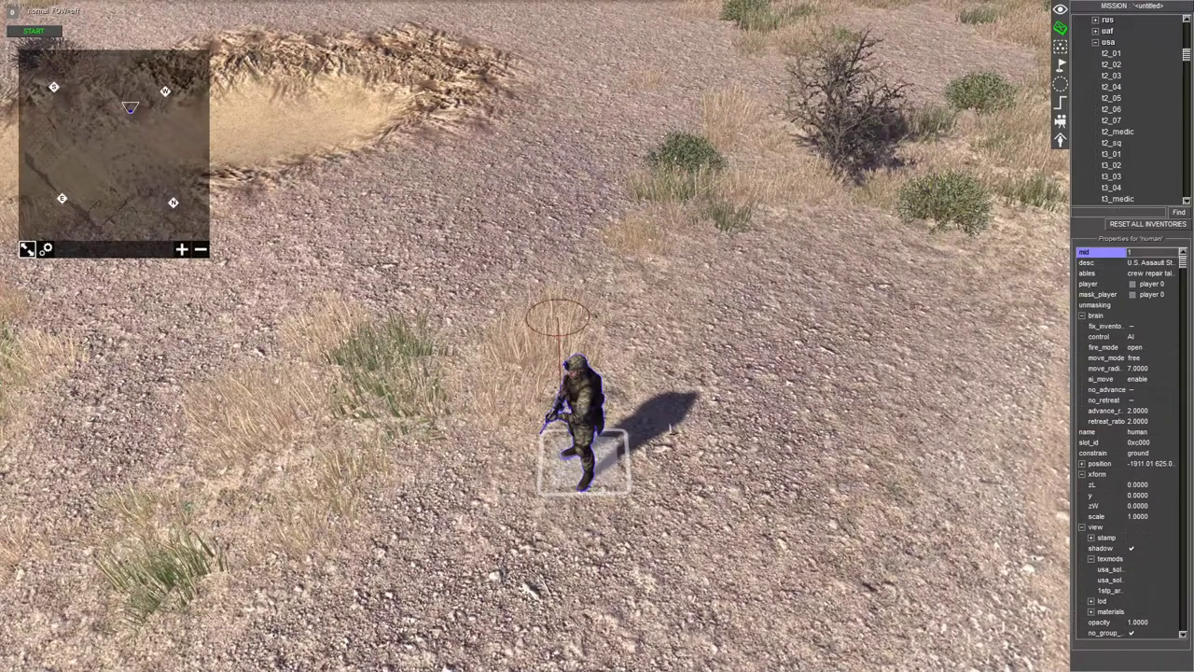
middle_drag(580, 416, 550, 359)
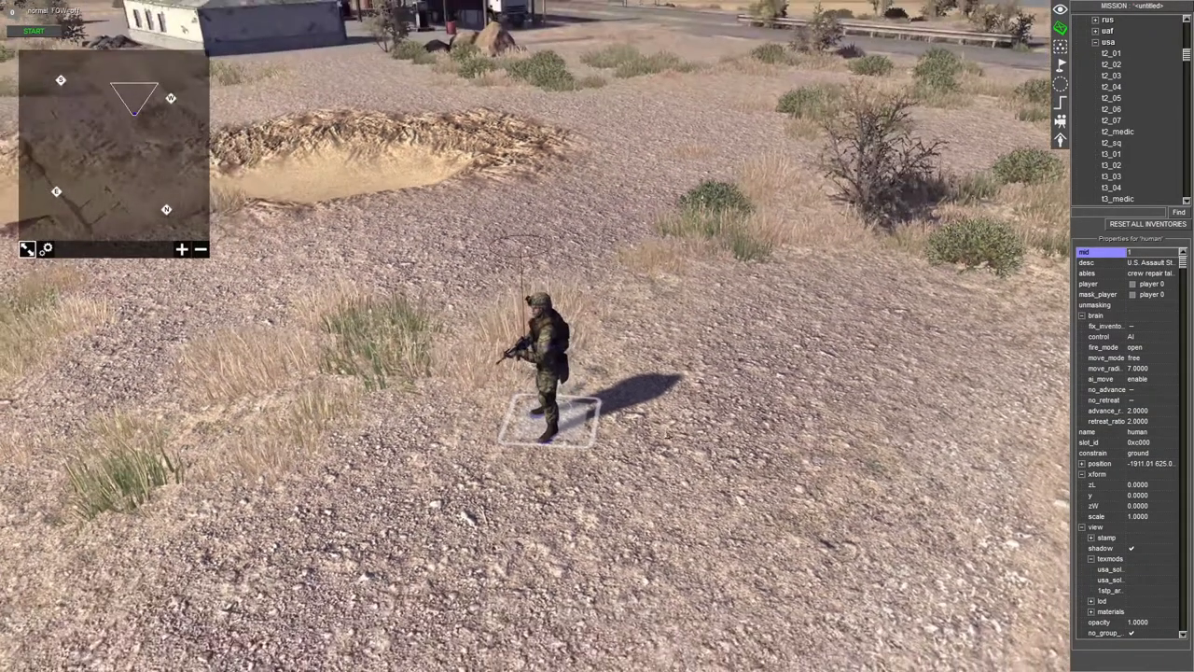
drag(549, 422, 733, 537)
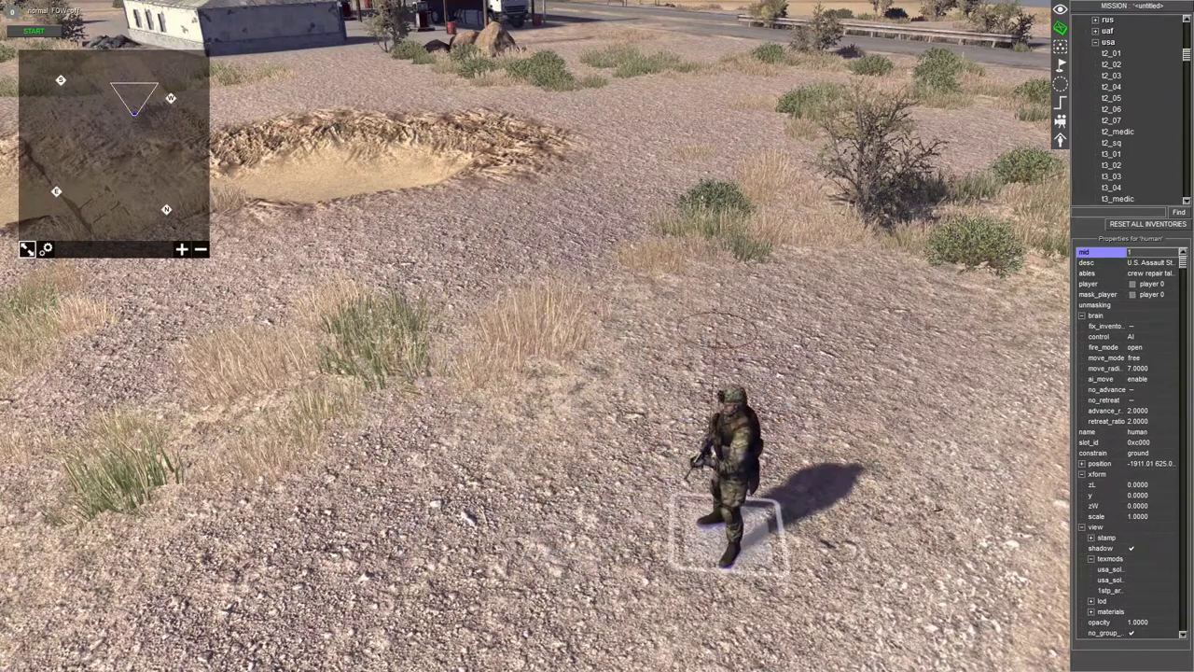
Step: Rotate the soldier to face another direction and undo the last change made to it
middle_drag(733, 537, 691, 490)
right_drag(798, 496, 765, 603)
alt+right_drag(661, 411, 810, 311)
key(ctrl+z)
middle_drag(809, 315, 776, 275)
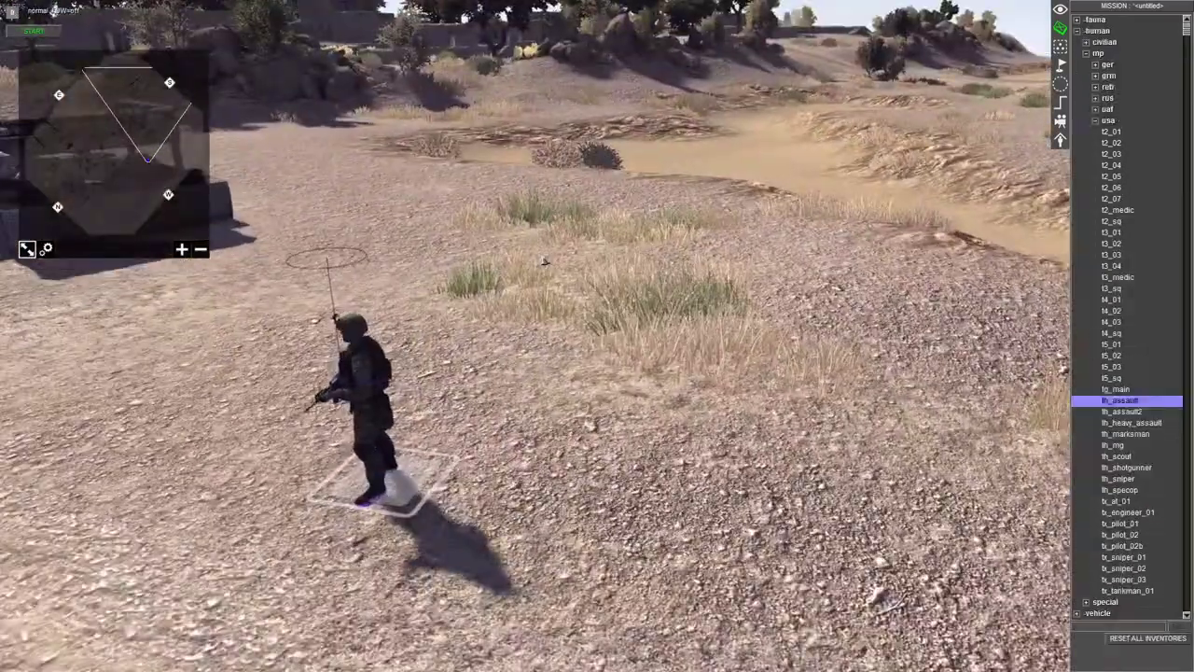
Step: Move the soldier onto the dirt road at the checkpoint, in front of the barrier and beside the sandbag wall
scroll(545, 263, down, 5)
alt+middle_drag(545, 263, 510, 400)
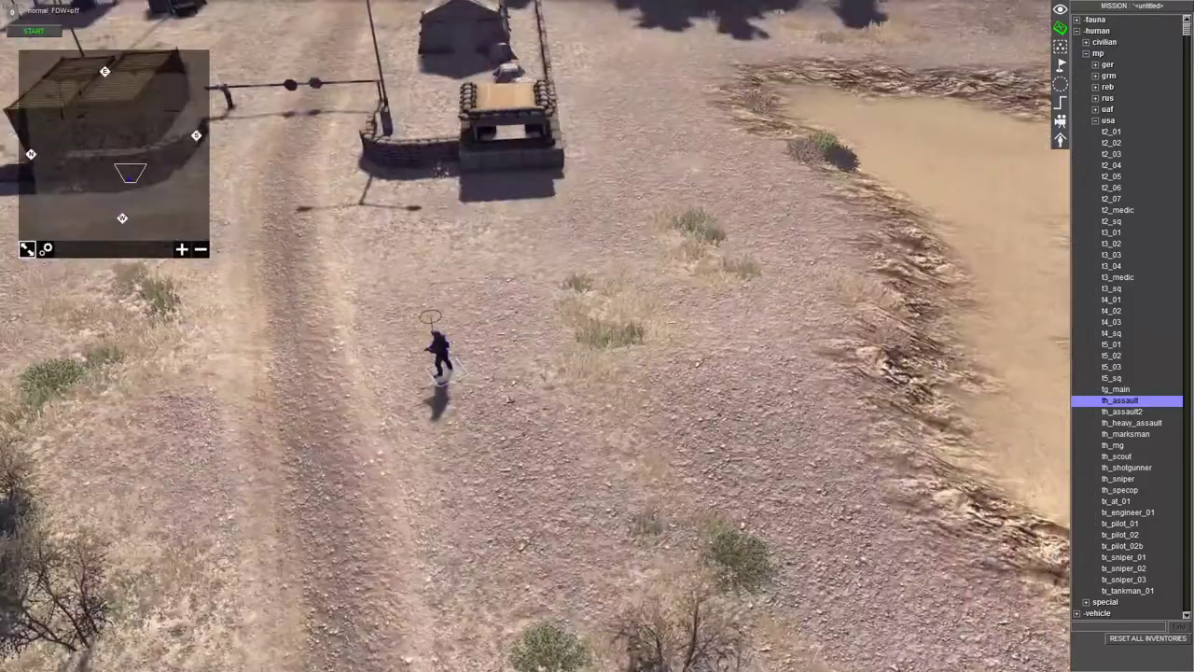
click(440, 359)
mouse_move(440, 360)
mouse_down()
mouse_move(434, 191)
mouse_move(648, 323)
mouse_move(436, 357)
mouse_up()
scroll(434, 191, up, 4)
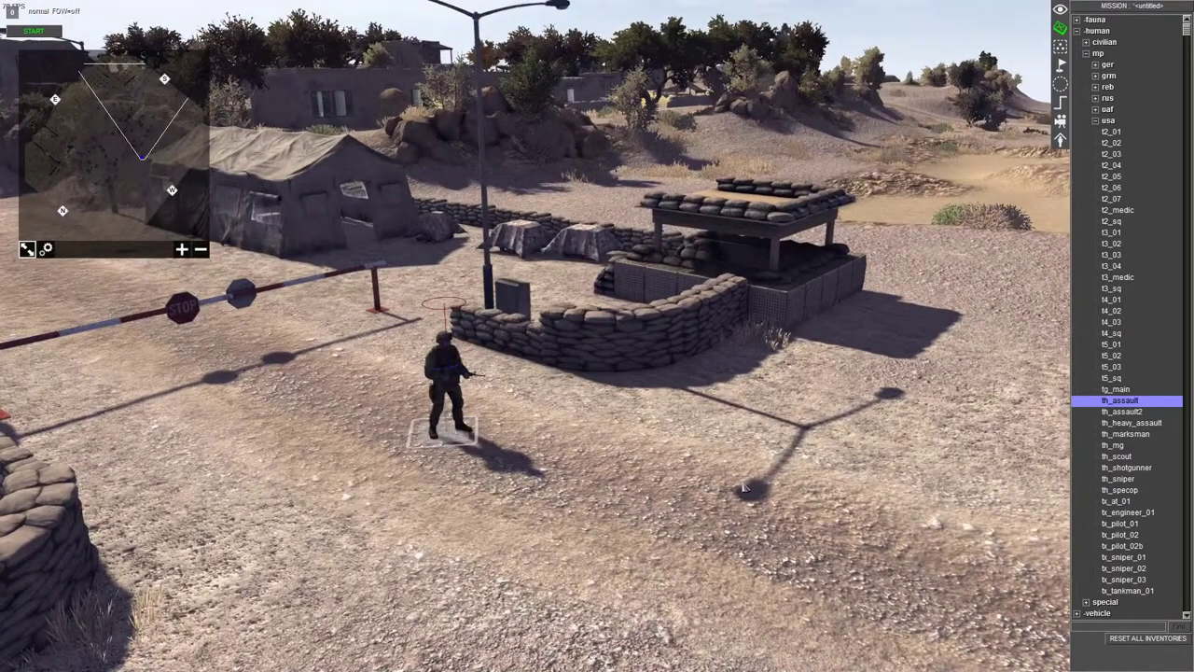
Step: Switch to the in-game view, set the checkpoint soldier's movement mode to Hold position and deselect him
key(F1)
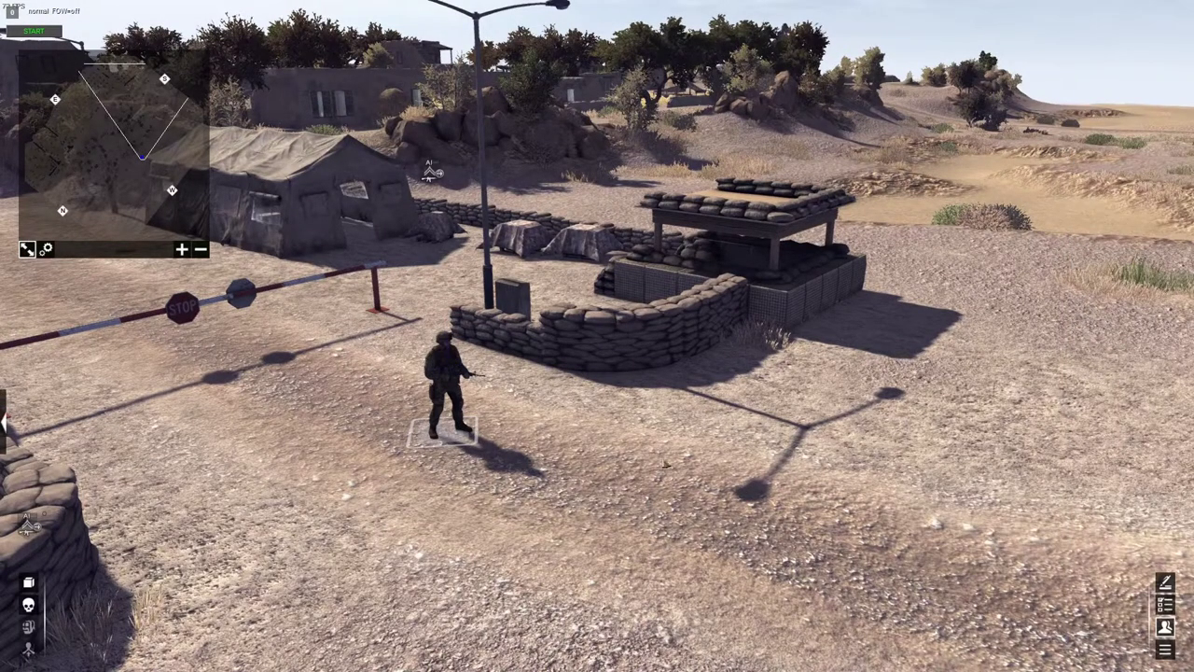
click(468, 402)
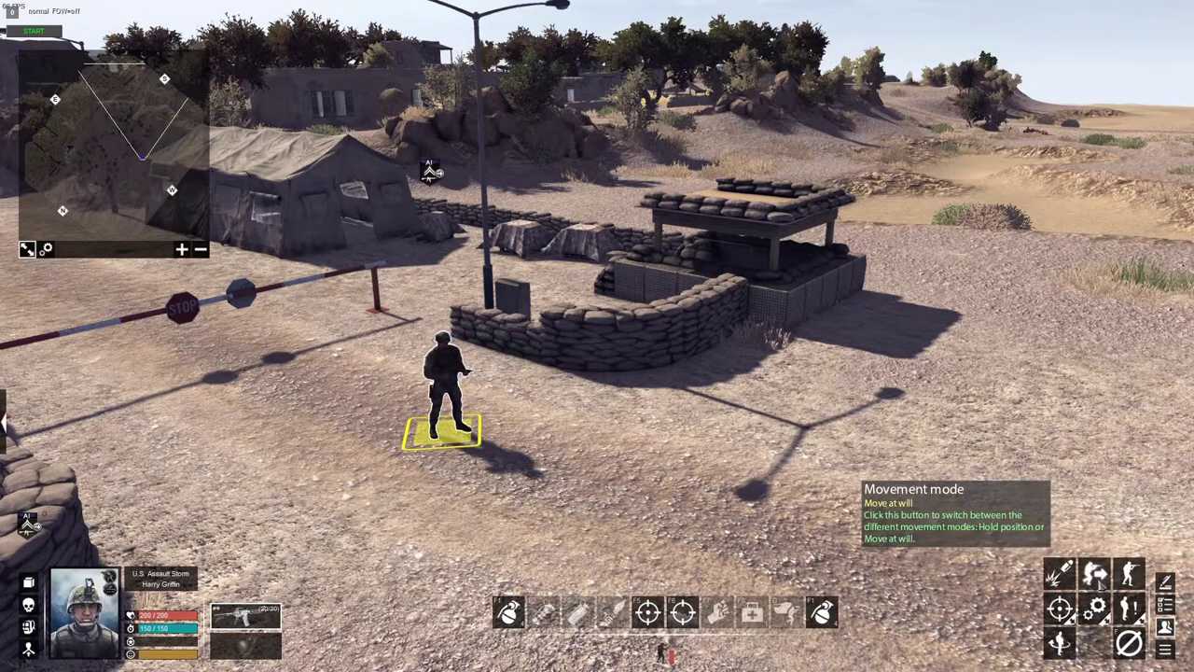
click(1099, 582)
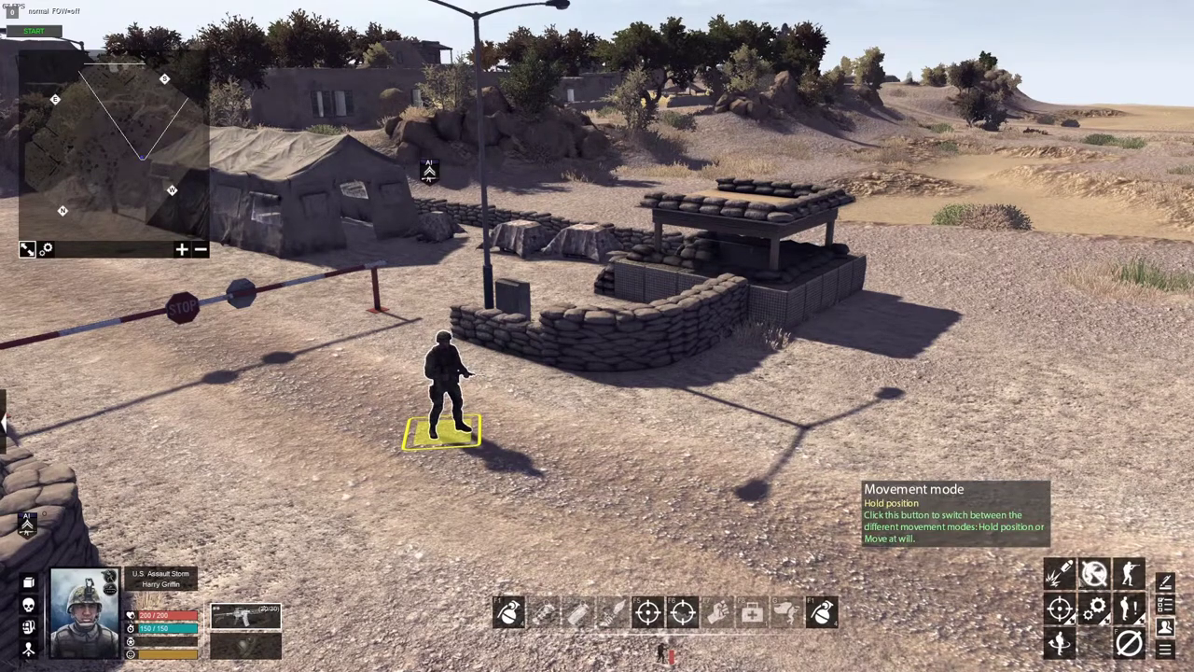
click(594, 516)
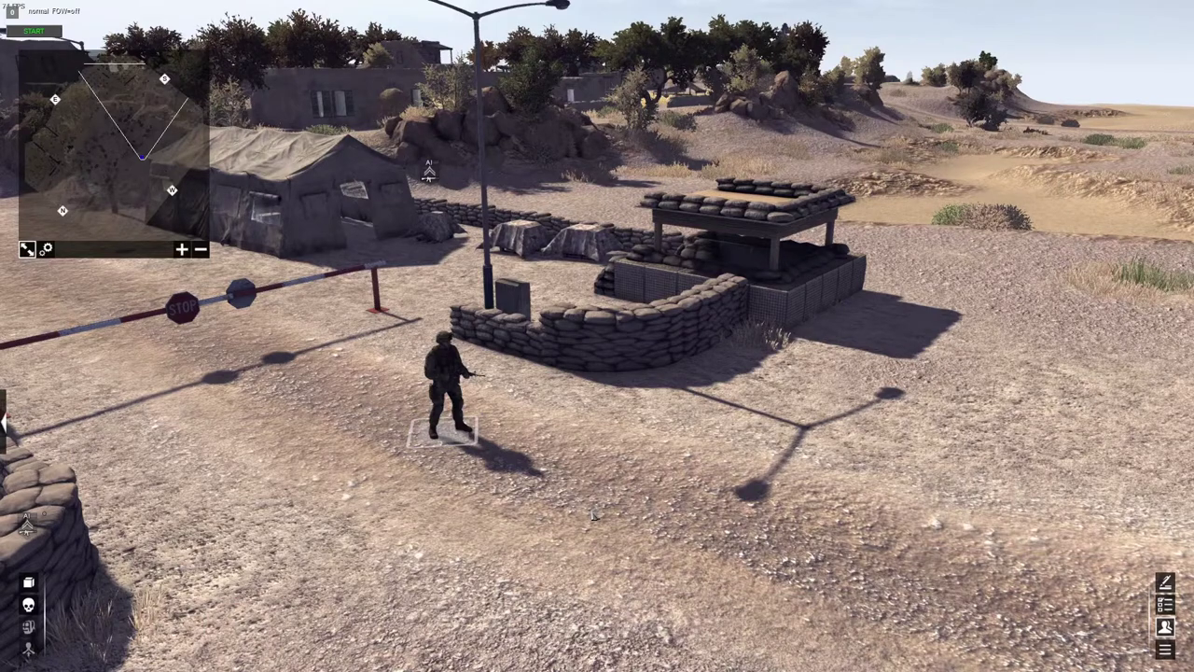
Step: Return to the mission editor and examine the checkpoint soldier's move_mode, fire_mode and player property options
key(F3)
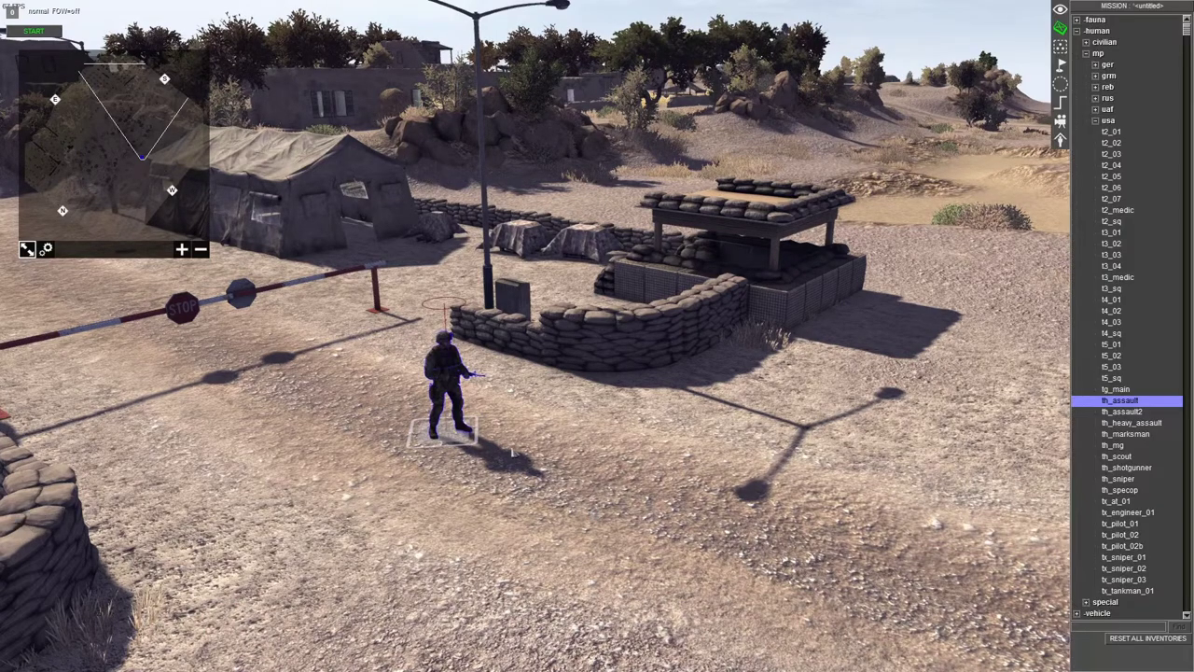
click(446, 389)
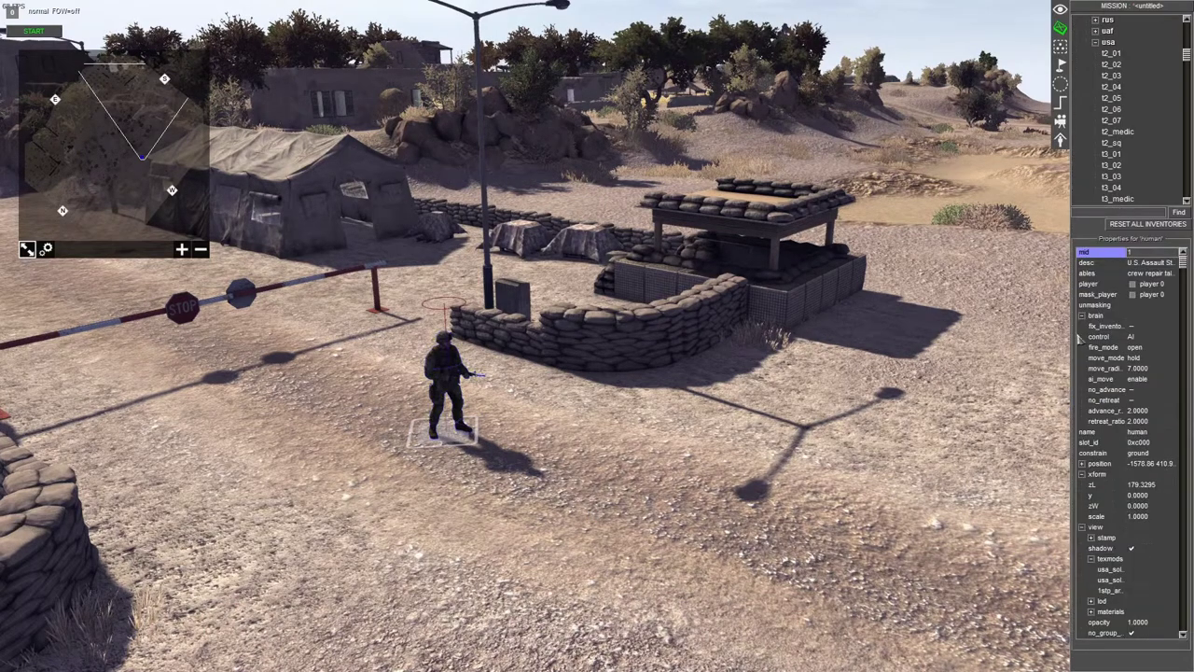
click(1157, 359)
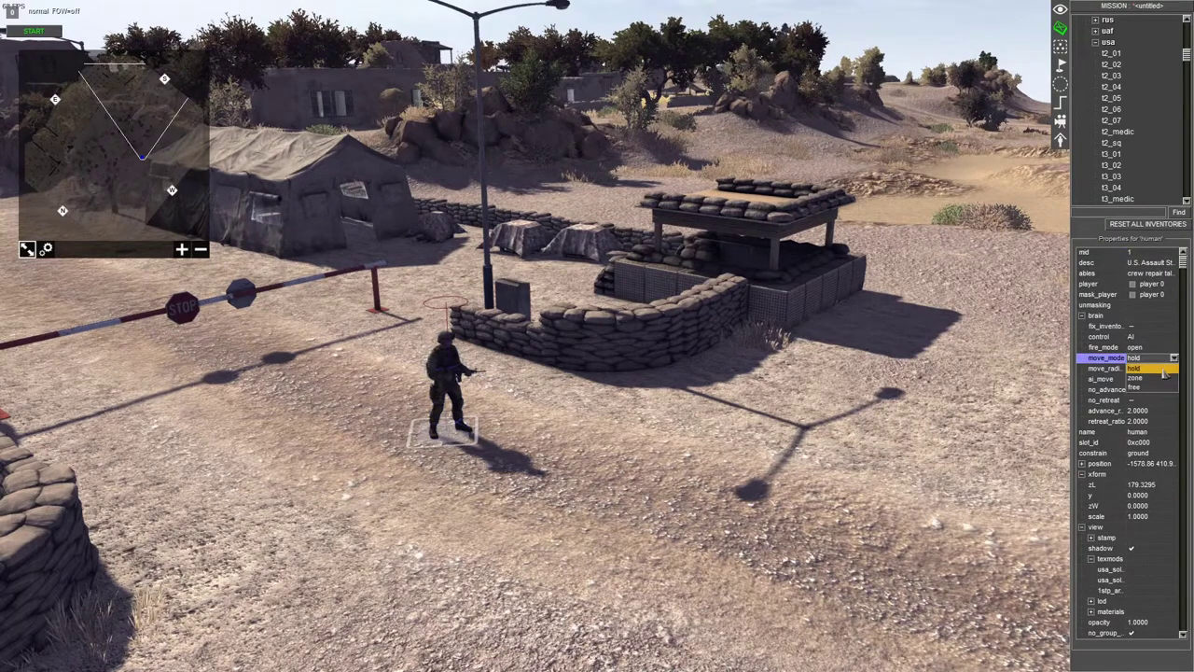
click(1165, 348)
click(1174, 348)
click(1172, 288)
click(1172, 285)
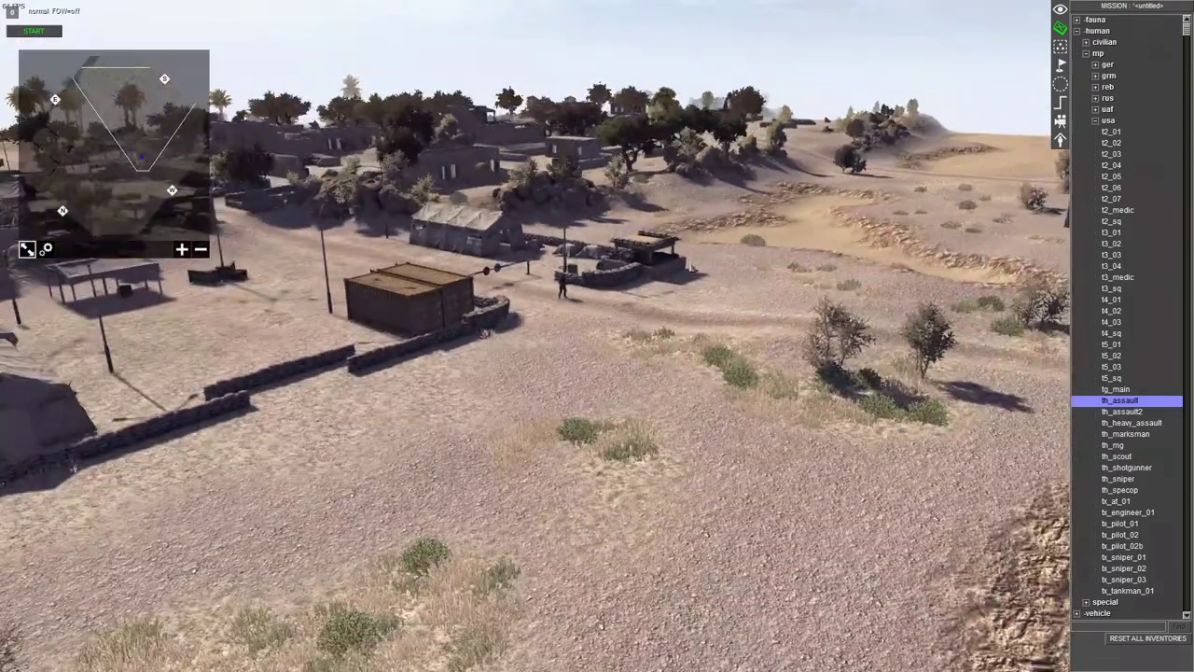
Step: Make player 1 the active player and place a th_assault soldier from the usa group on the dirt track
scroll(868, 276, up, 3)
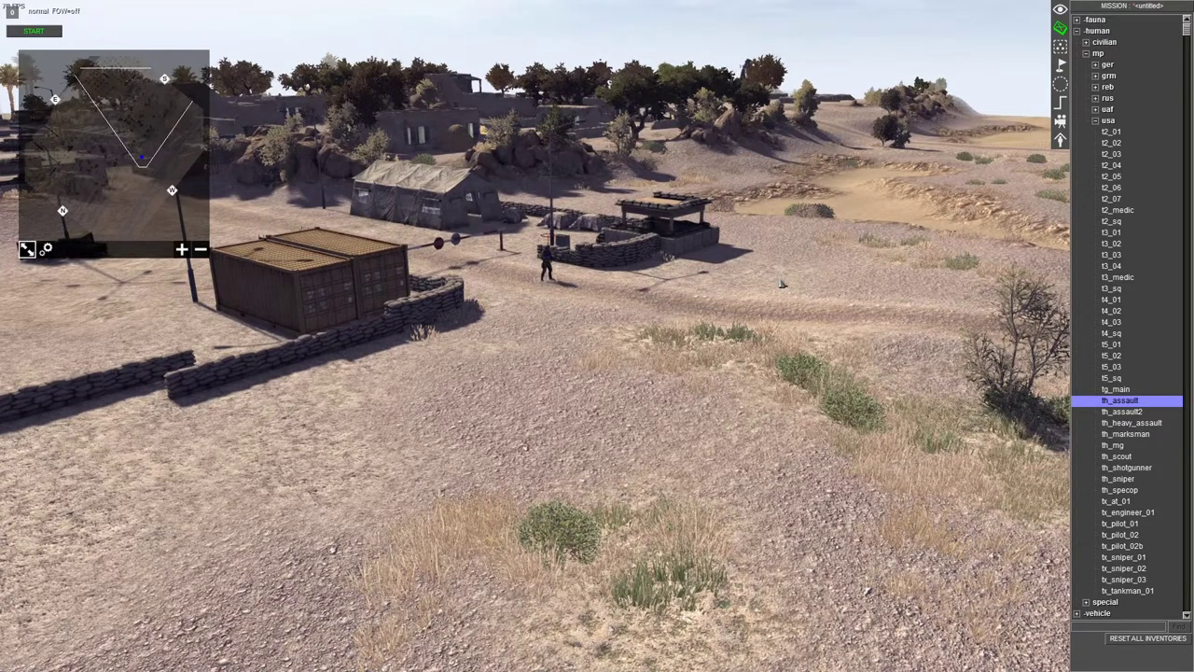
key(1)
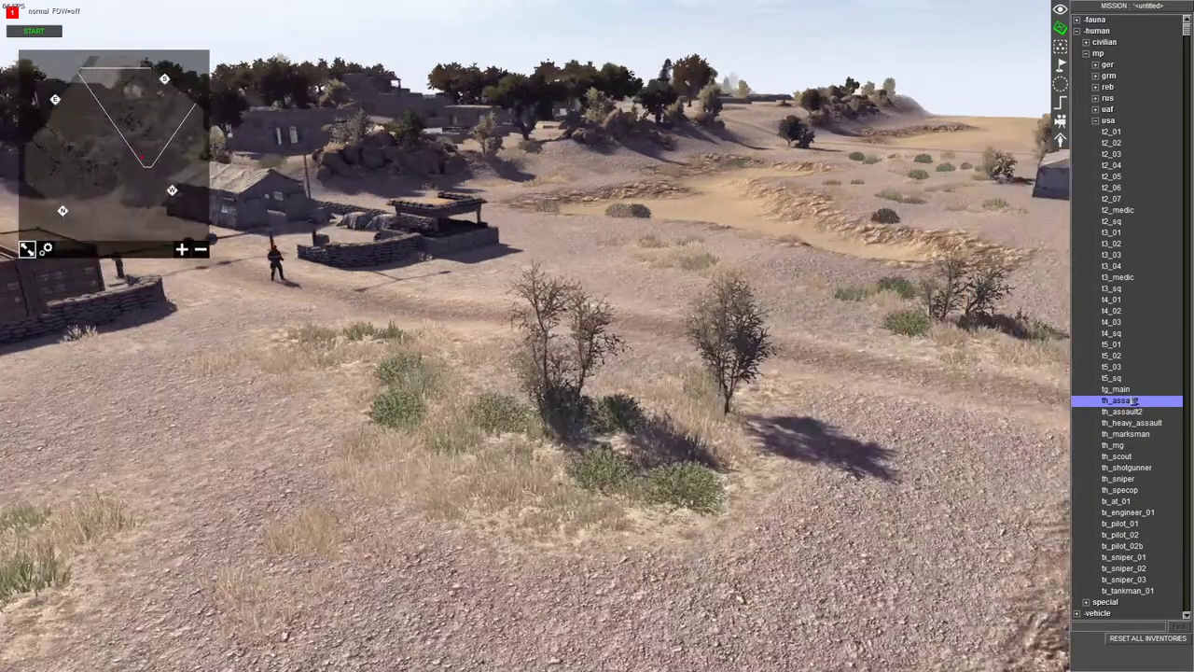
click(1132, 393)
click(1132, 401)
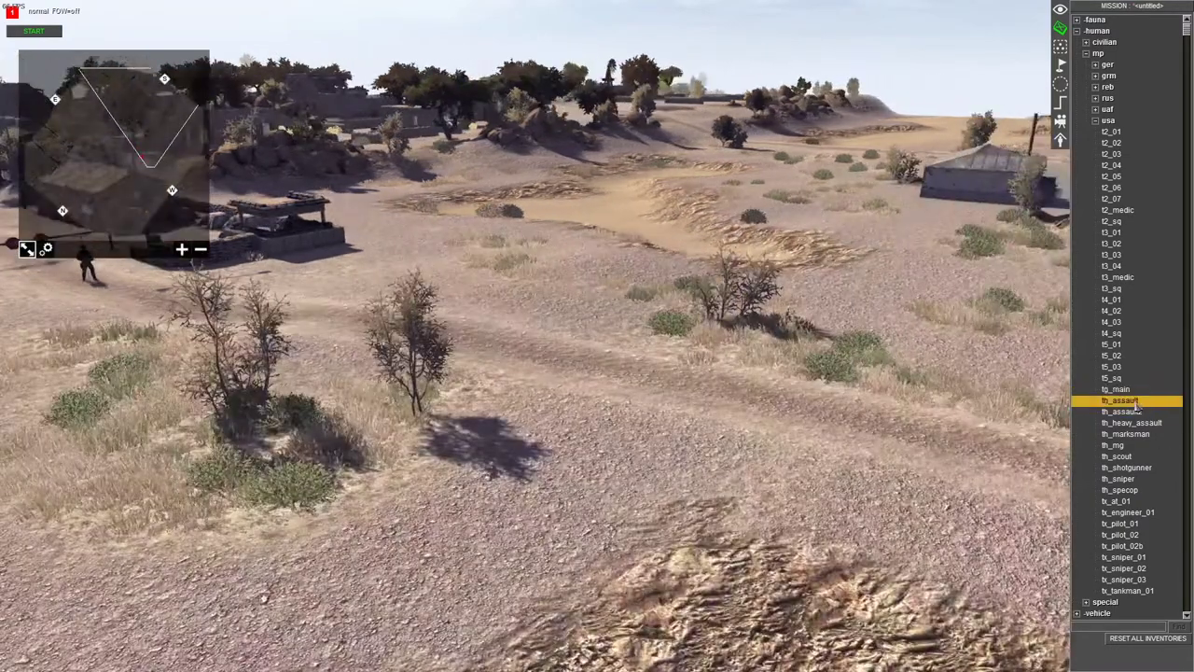
scroll(516, 436, up, 5)
click(515, 437)
scroll(516, 436, down, 10)
Step: Switch to the in-game view and set the movement mode of player 1's soldier on the dirt track to Hold position
key(F1)
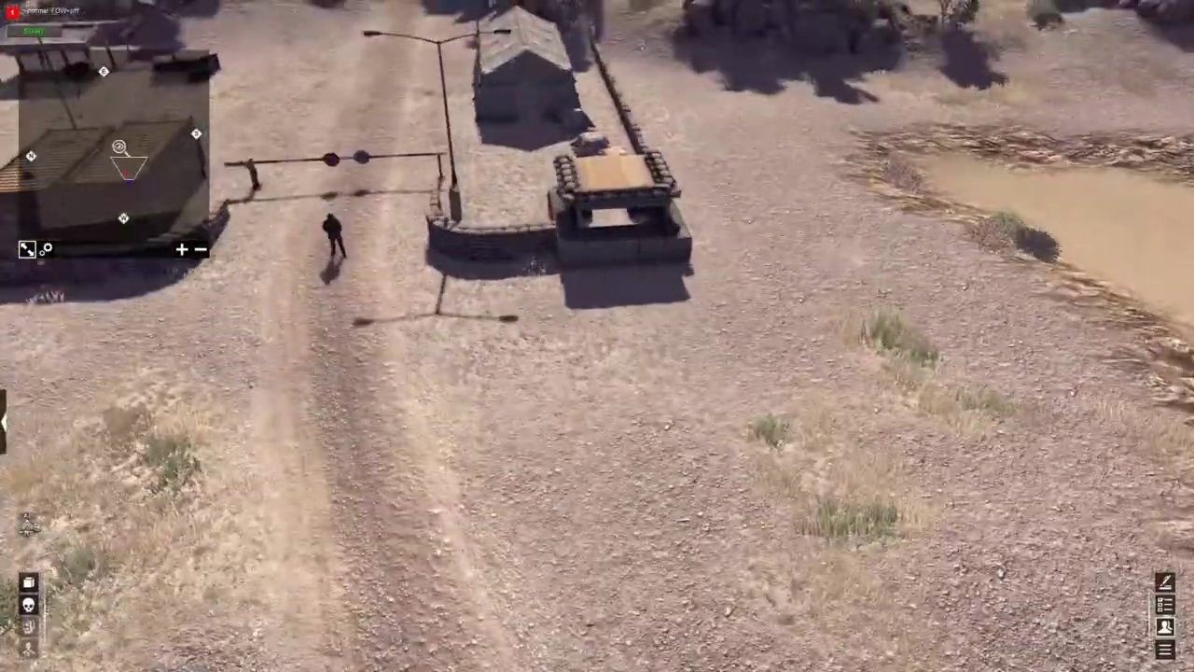
scroll(597, 336, down, 3)
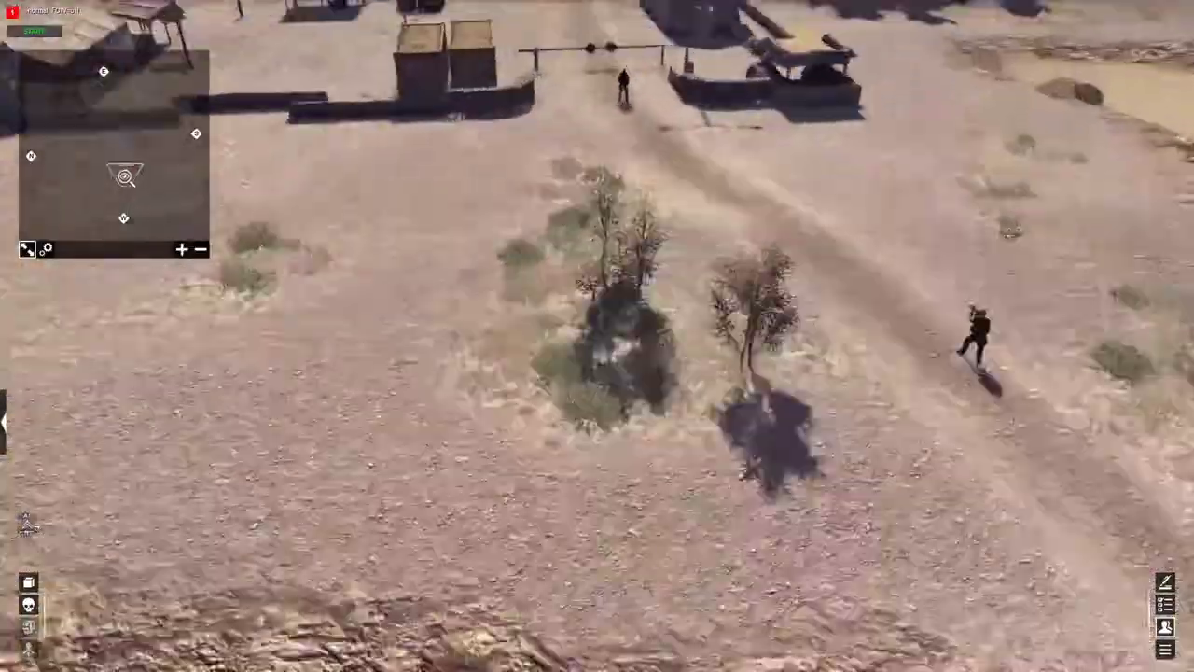
scroll(597, 336, up, 4)
drag(129, 175, 125, 168)
drag(720, 203, 427, 354)
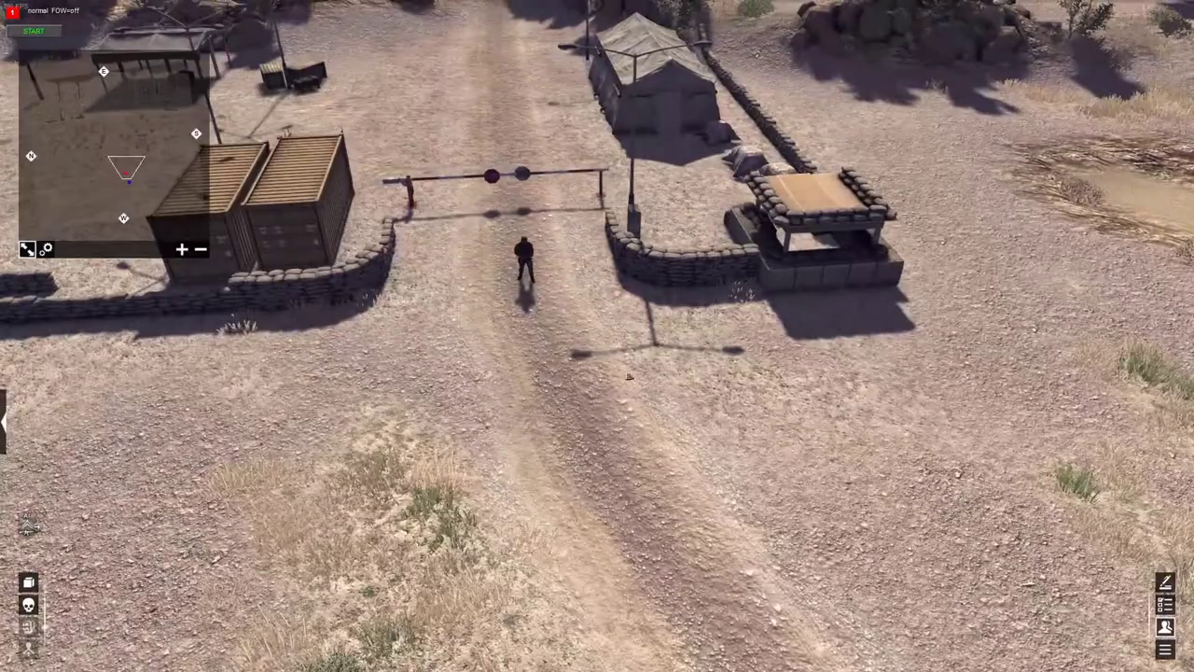
key(Up)
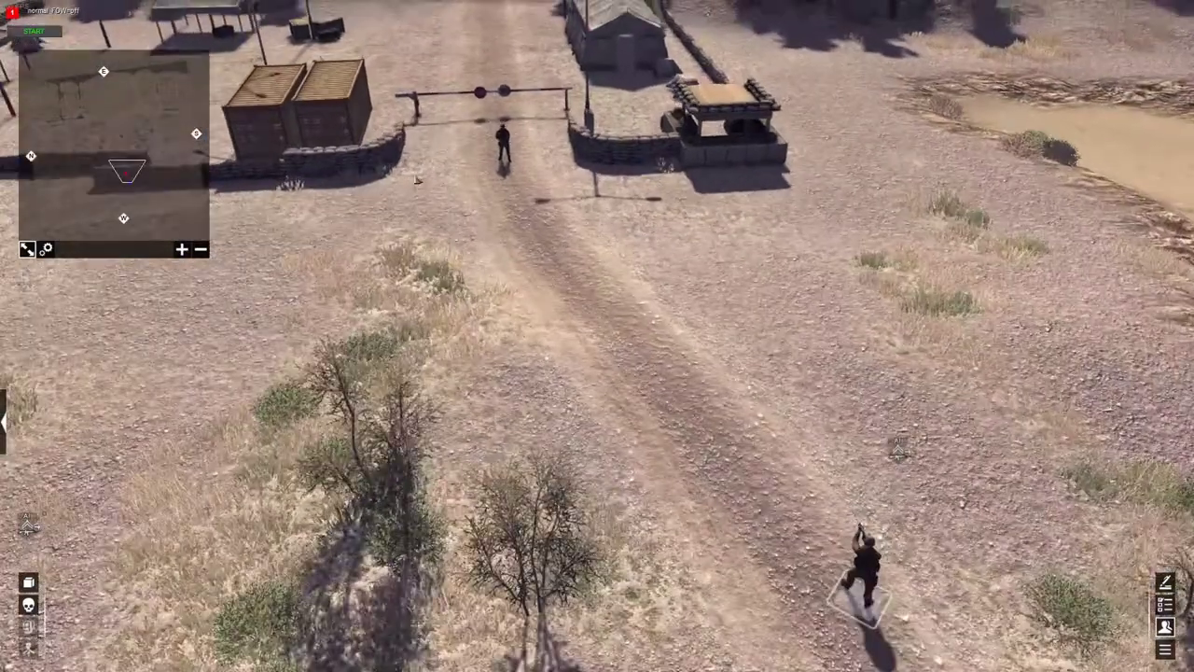
key(Down)
key(Right)
drag(888, 99, 638, 322)
click(802, 261)
click(666, 254)
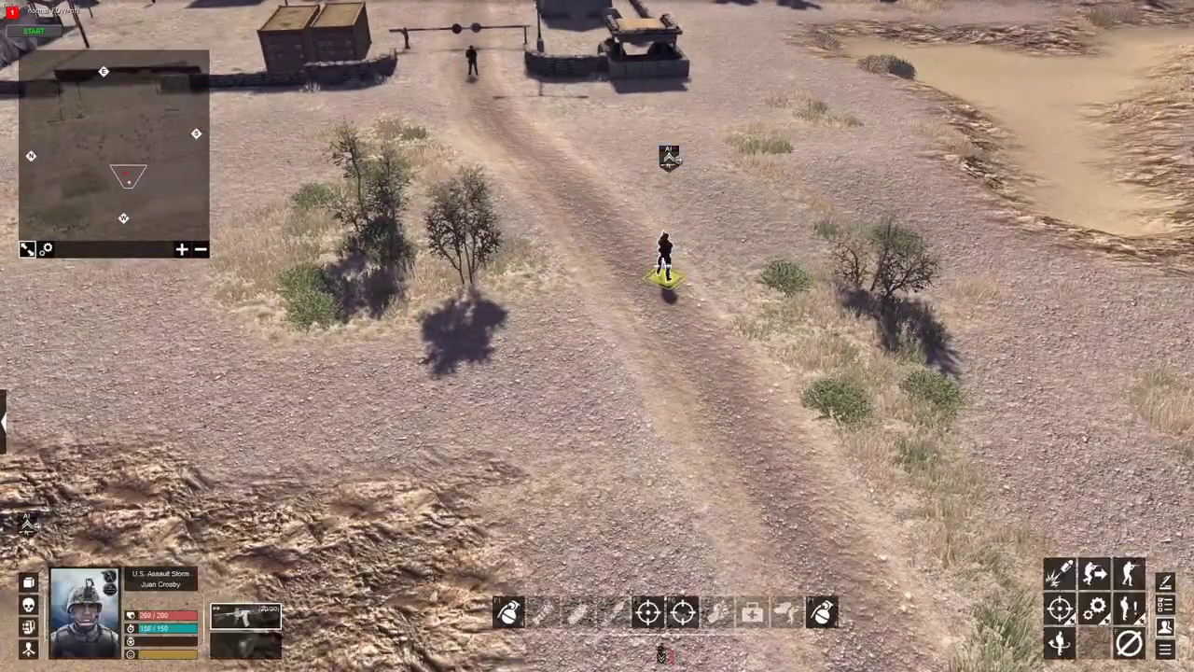
key(Up)
click(1094, 574)
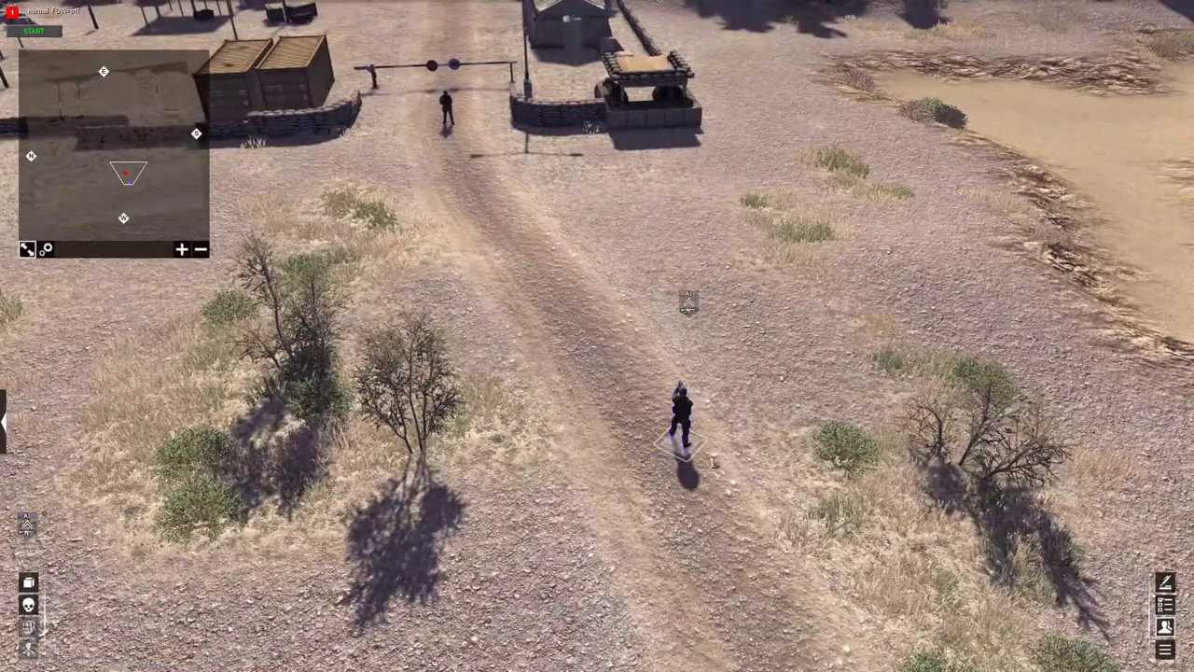
Step: View player 1's soldier up close from behind, then survey both soldiers from farther away
middle_drag(644, 504, 452, 541)
click(452, 541)
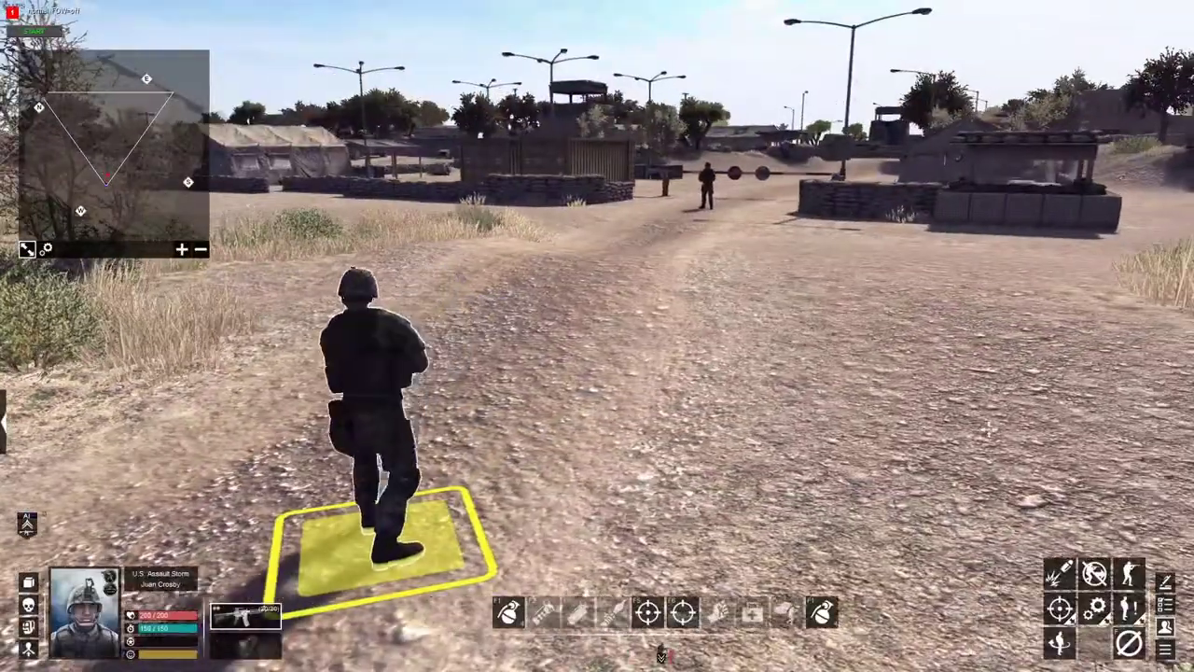
click(660, 645)
scroll(597, 373, down, 3)
middle_drag(597, 392, 889, 434)
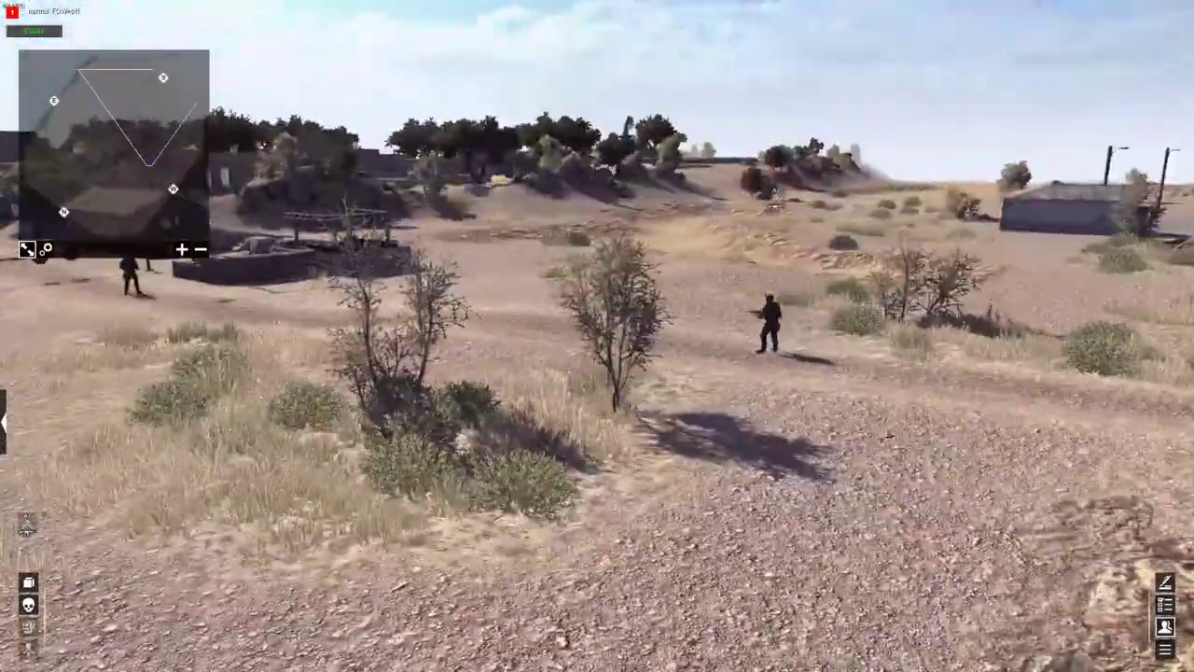
Step: Change the active player, return to the mission editor and delete the second soldier on the dirt track
key(3)
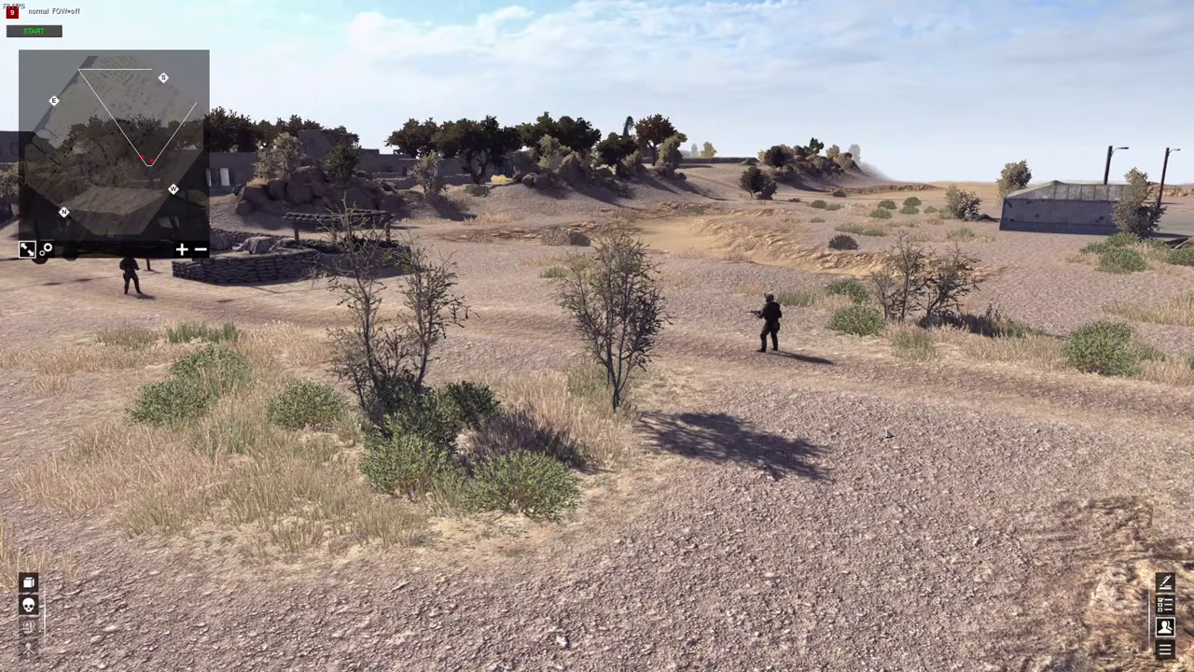
key(F3)
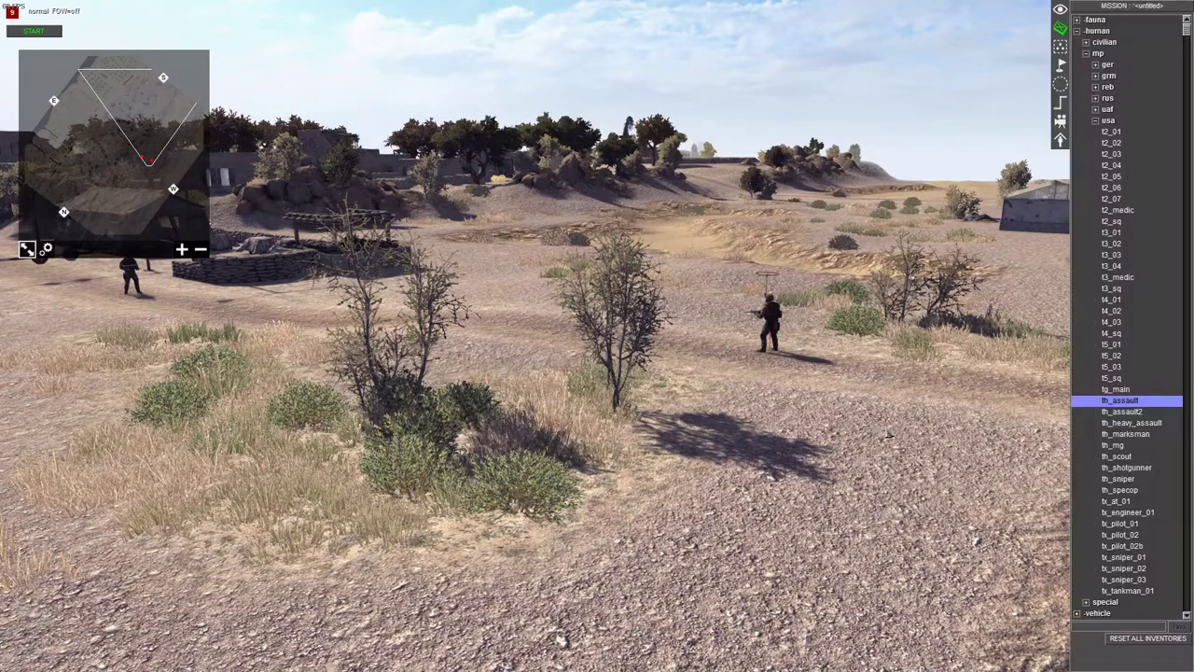
click(770, 323)
key(Delete)
middle_drag(828, 394, 509, 255)
Step: Open the Players Diplomacy table and reposition its window
key(Escape)
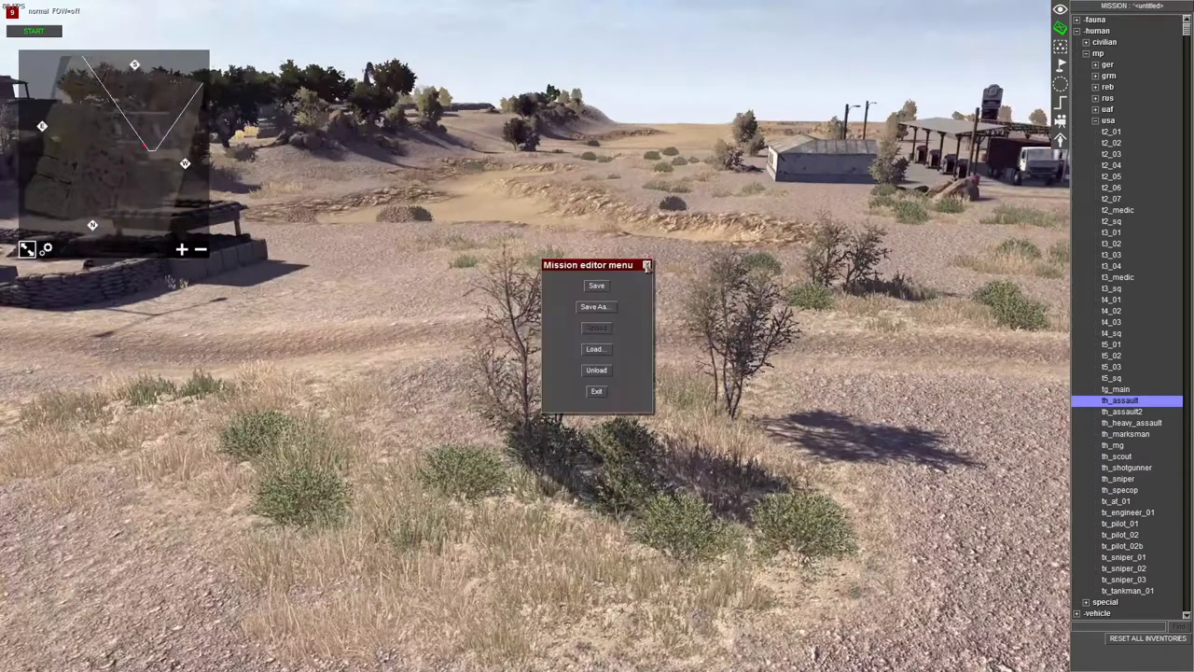
click(646, 265)
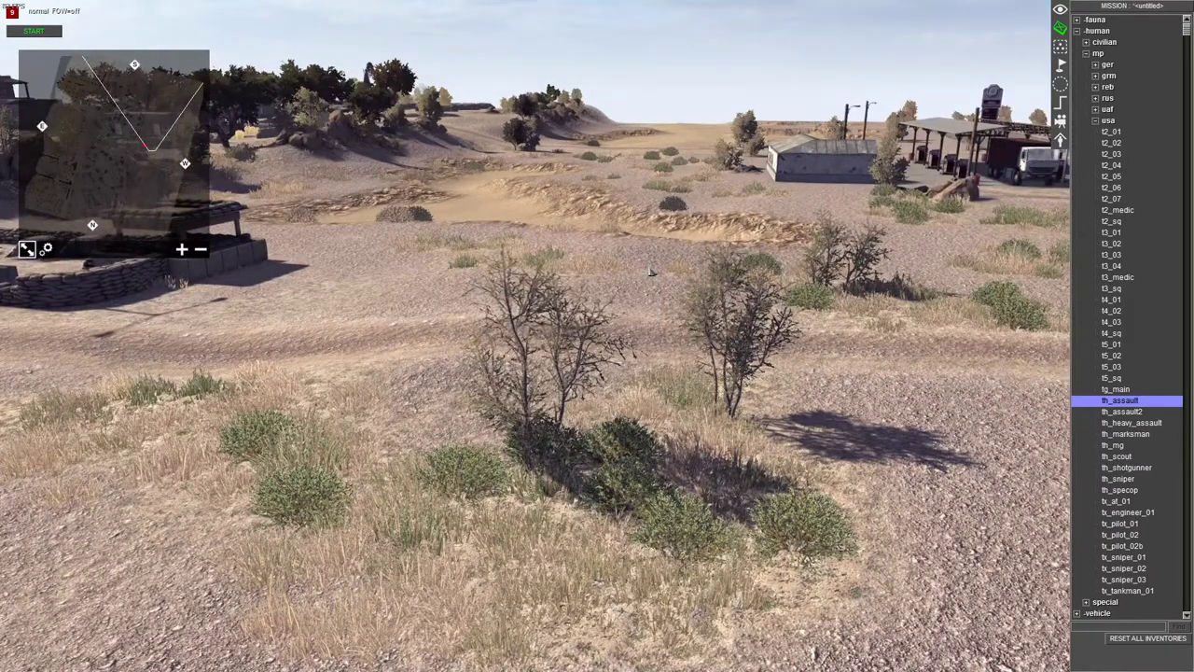
key(ctrl+d)
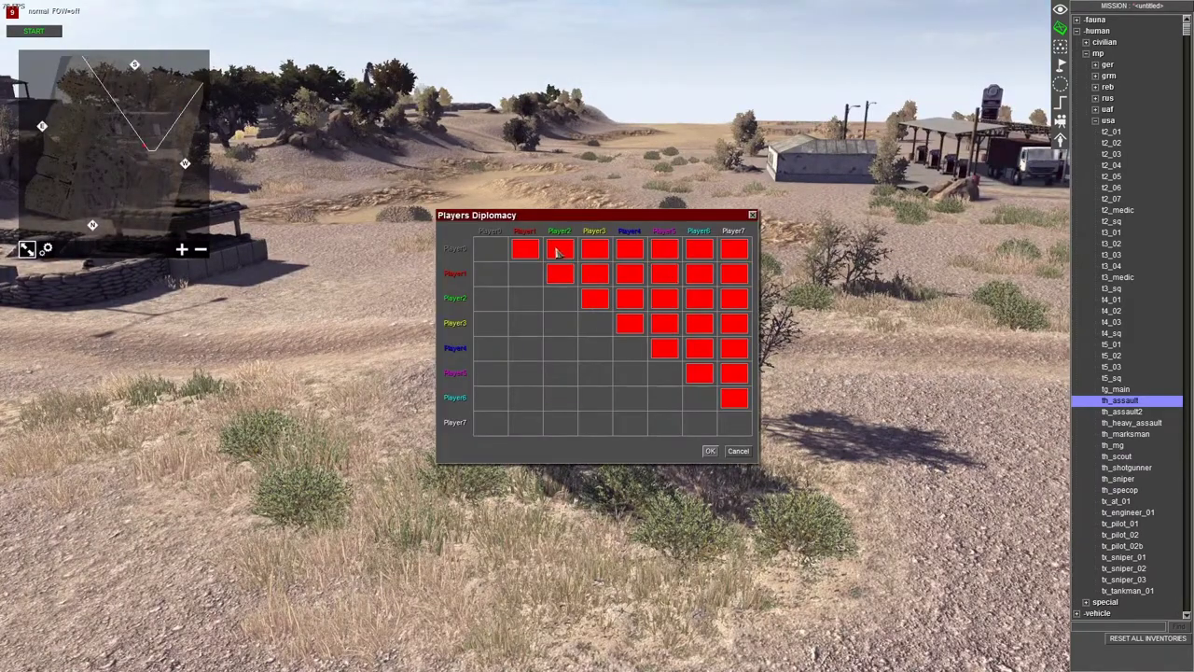
drag(562, 217, 510, 209)
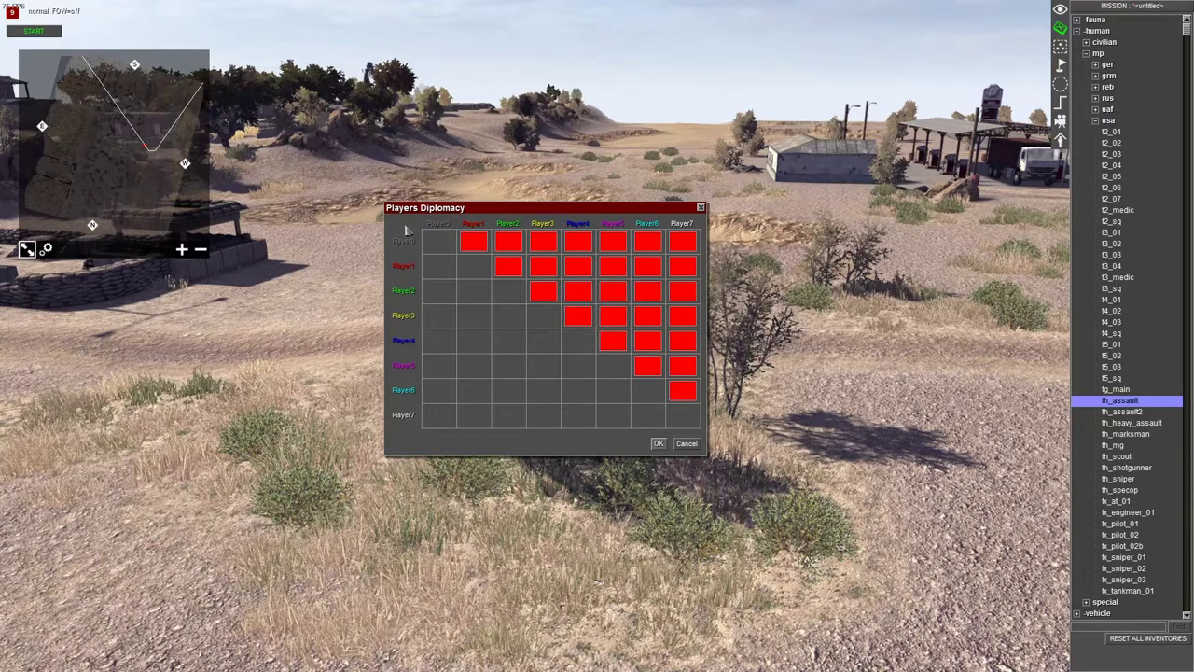
Step: Cycle the relation between Player0 and Player1 through its options and back to enemy, and accept the diplomacy table
click(473, 243)
click(475, 241)
click(478, 240)
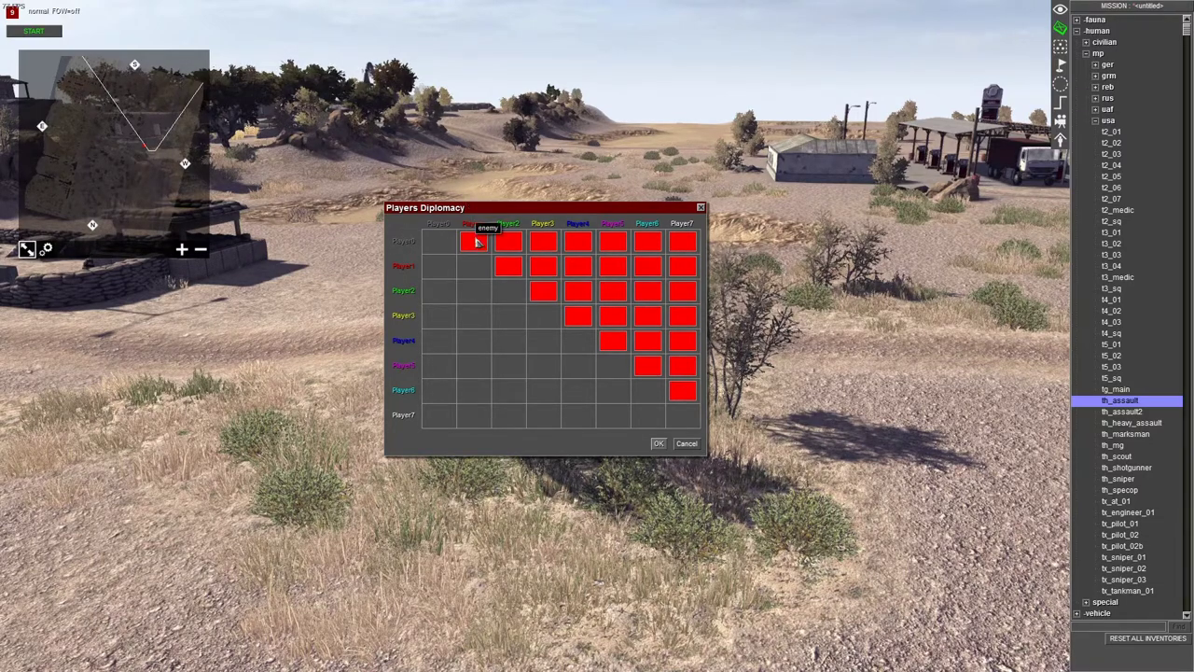
click(485, 242)
click(485, 242)
click(485, 241)
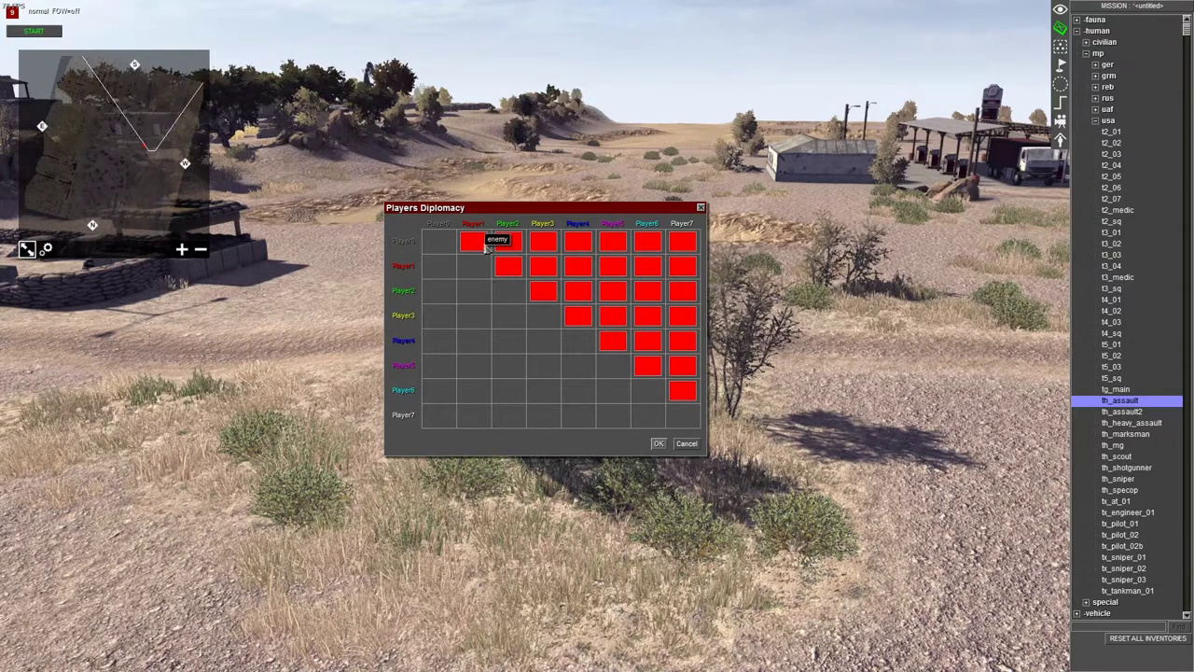
click(485, 246)
click(465, 245)
click(465, 246)
click(660, 445)
Step: Place another th_assault soldier from the usa group on the paved road, beside the guardrail
middle_drag(505, 280, 511, 332)
key(Down)
key(Left)
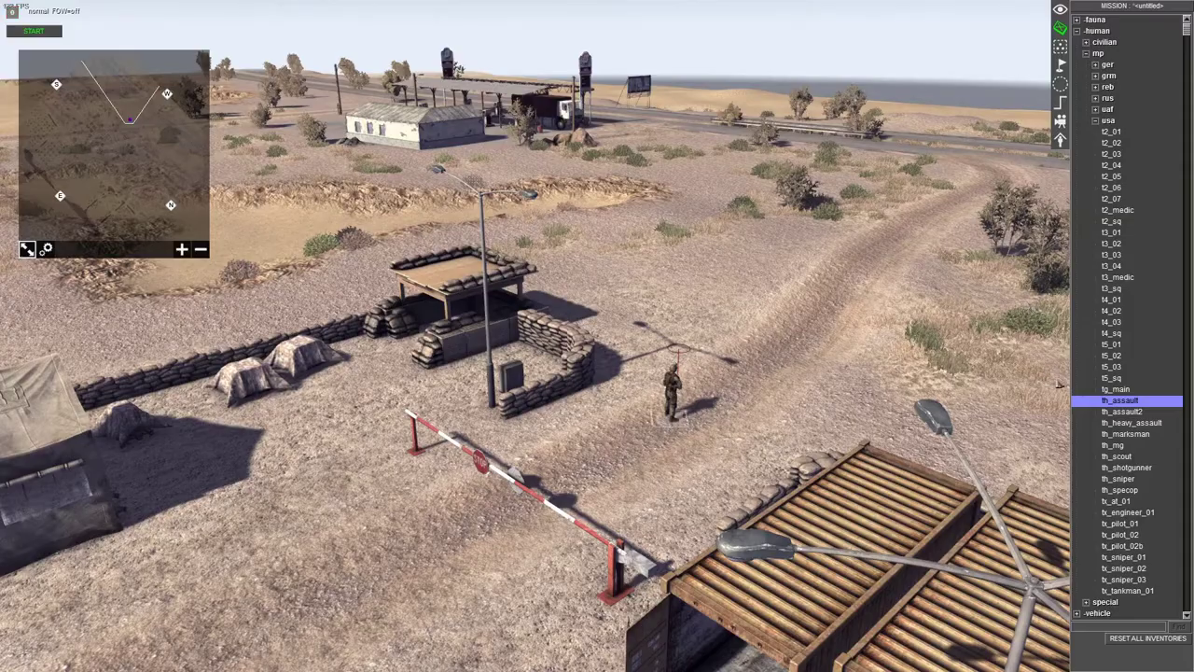
click(1108, 401)
key(Right)
click(744, 343)
mouse_move(822, 340)
middle_down()
mouse_move(744, 343)
mouse_move(802, 341)
middle_up()
key(Down)
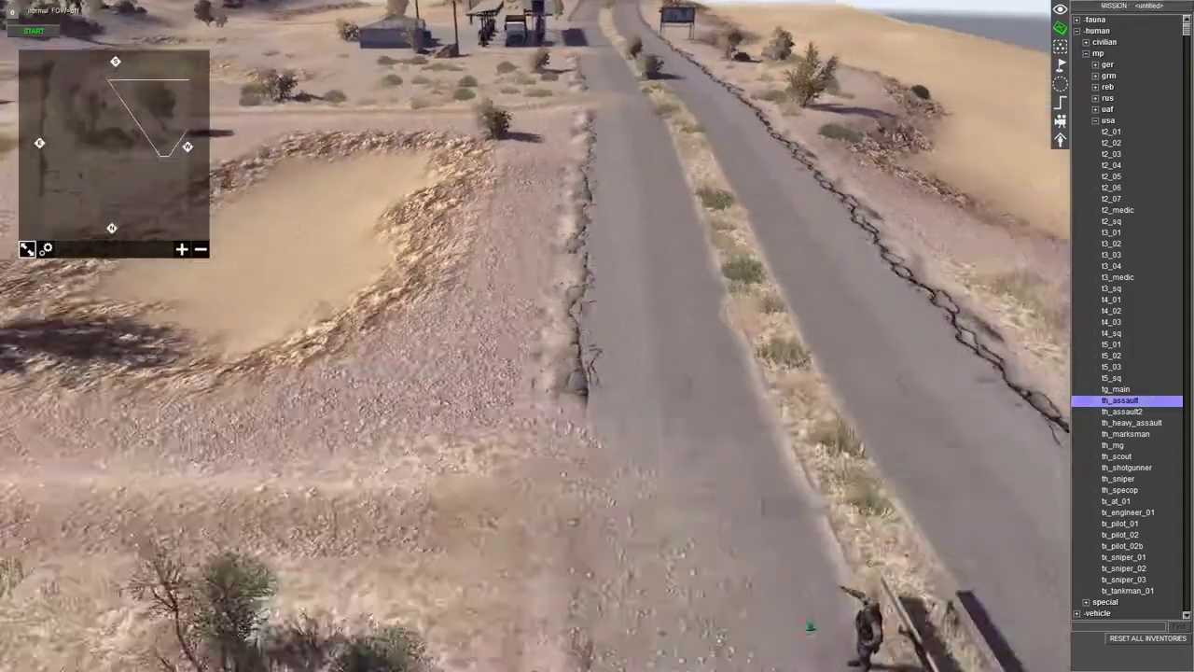
Step: Place one th_assault soldier from the usa group in the middle of the paved road, alongside the guardrail with bushes
scroll(803, 342, up, 3)
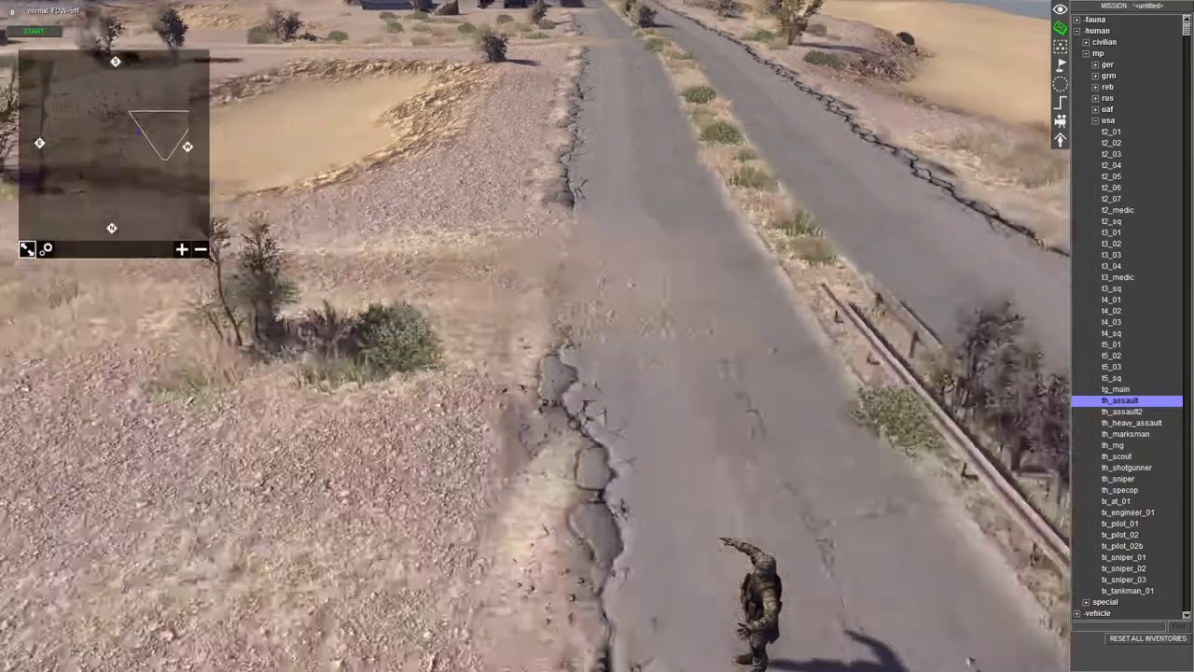
key(F2)
key(F3)
key(Right)
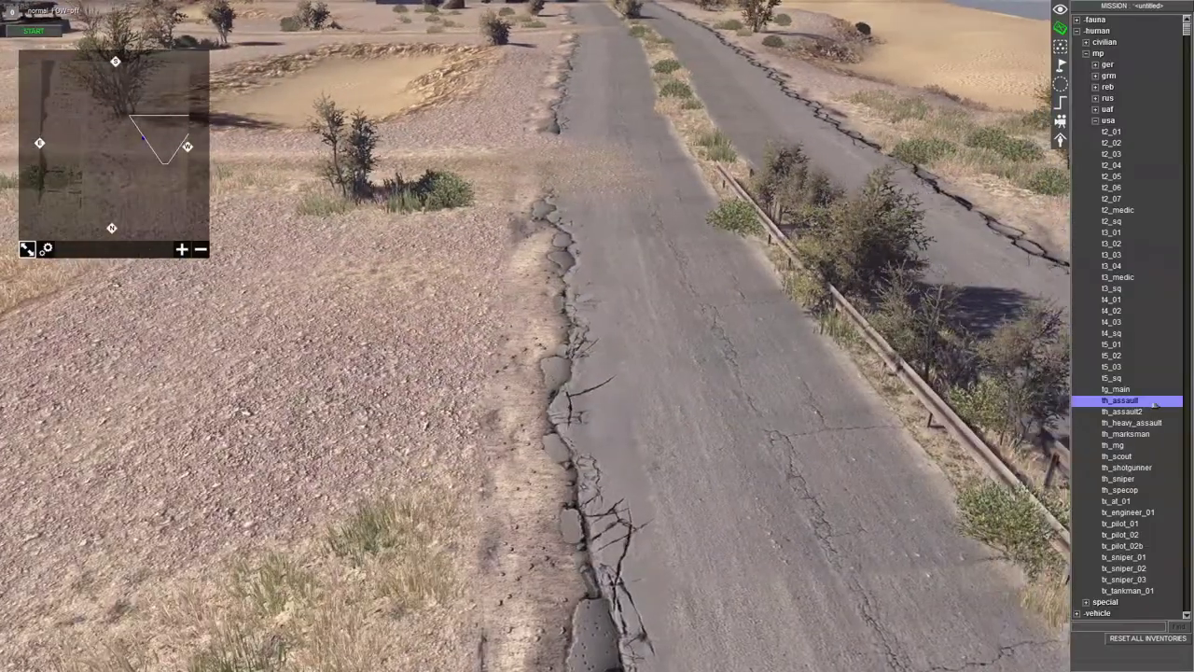
click(1139, 403)
scroll(586, 389, up, 4)
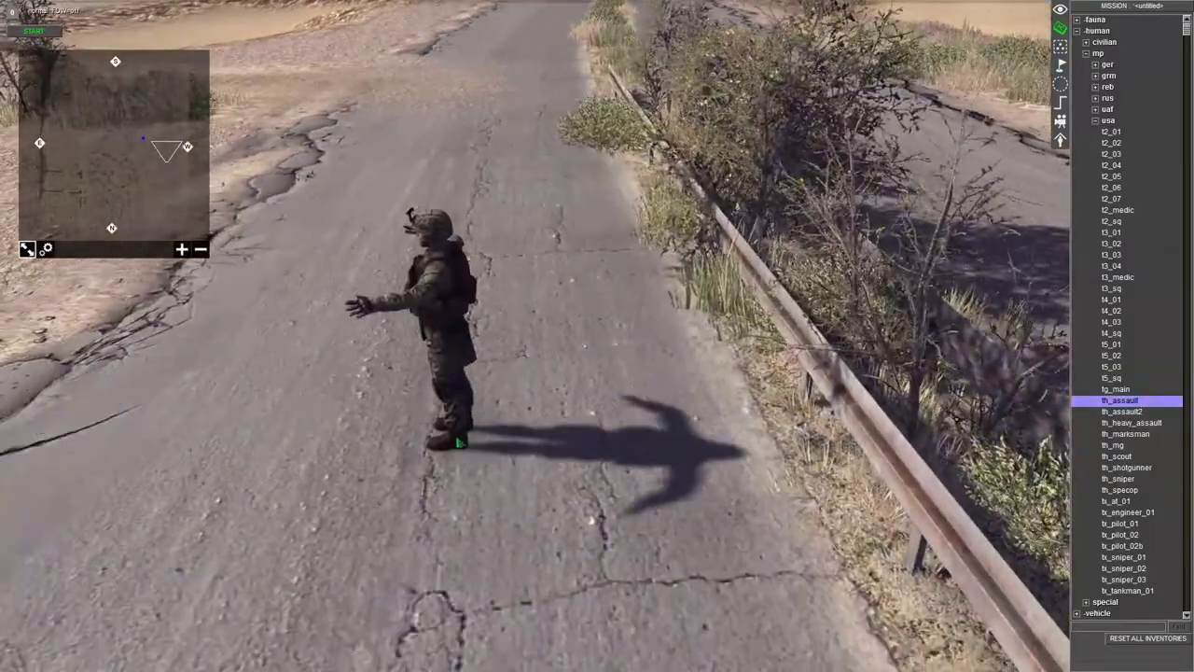
click(459, 440)
key(e)
key(e)
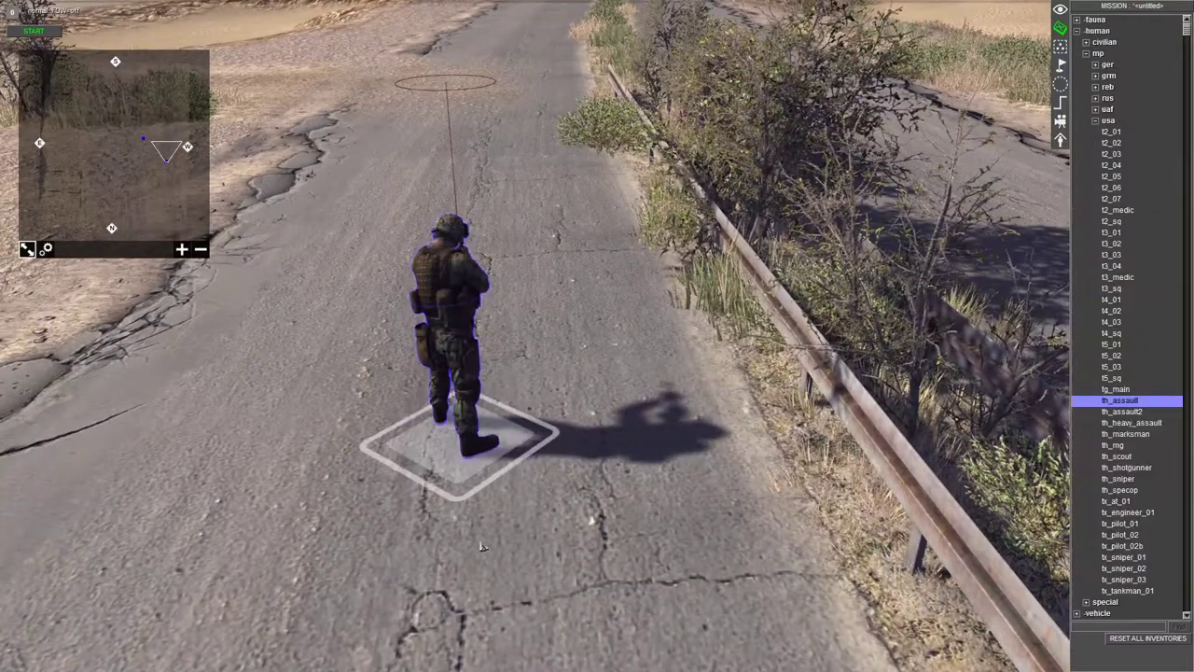
Step: Add the tag usa1 to the soldier standing on the paved road
scroll(907, 456, down, 5)
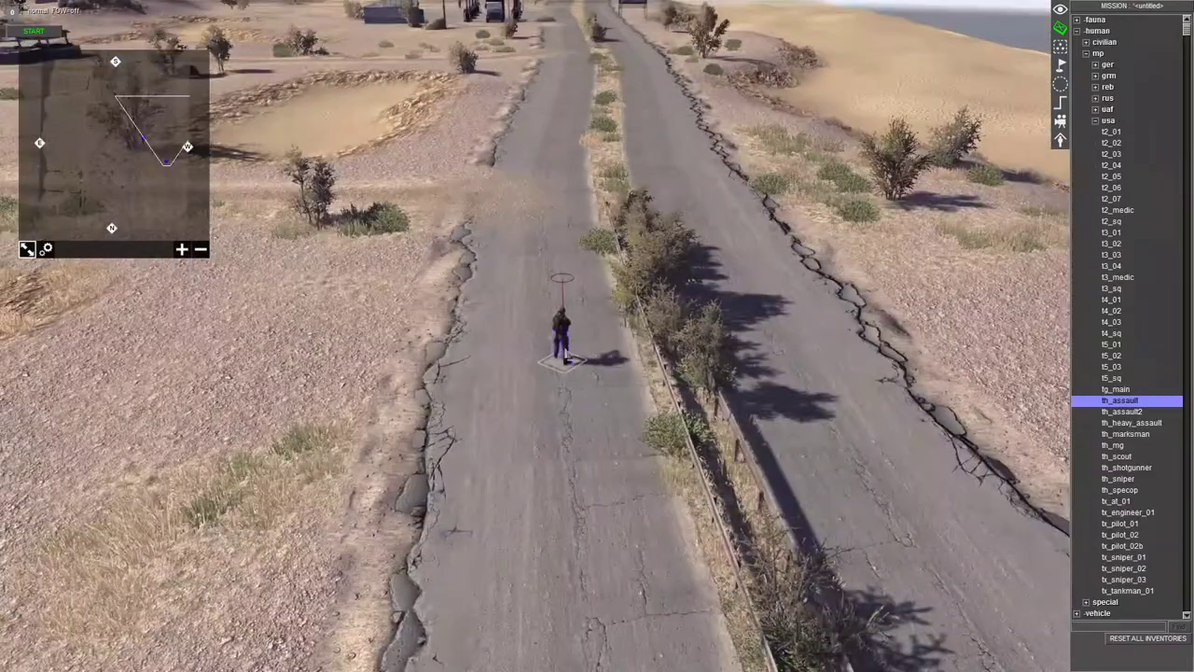
click(565, 355)
scroll(1154, 579, down, 6)
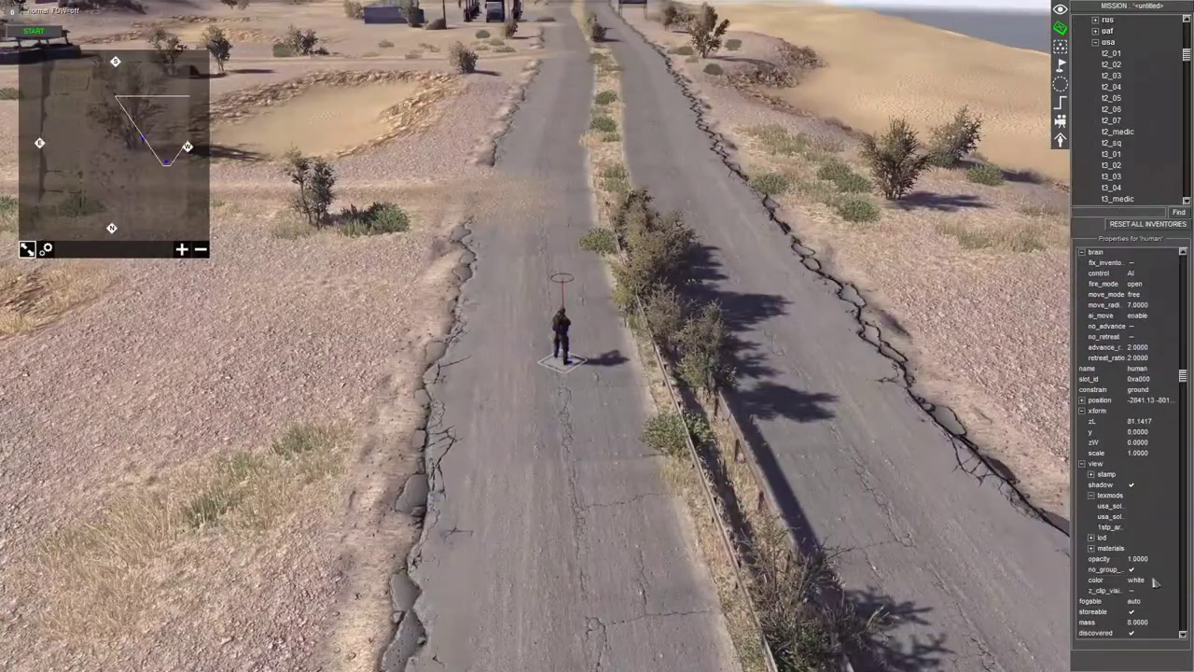
click(1152, 518)
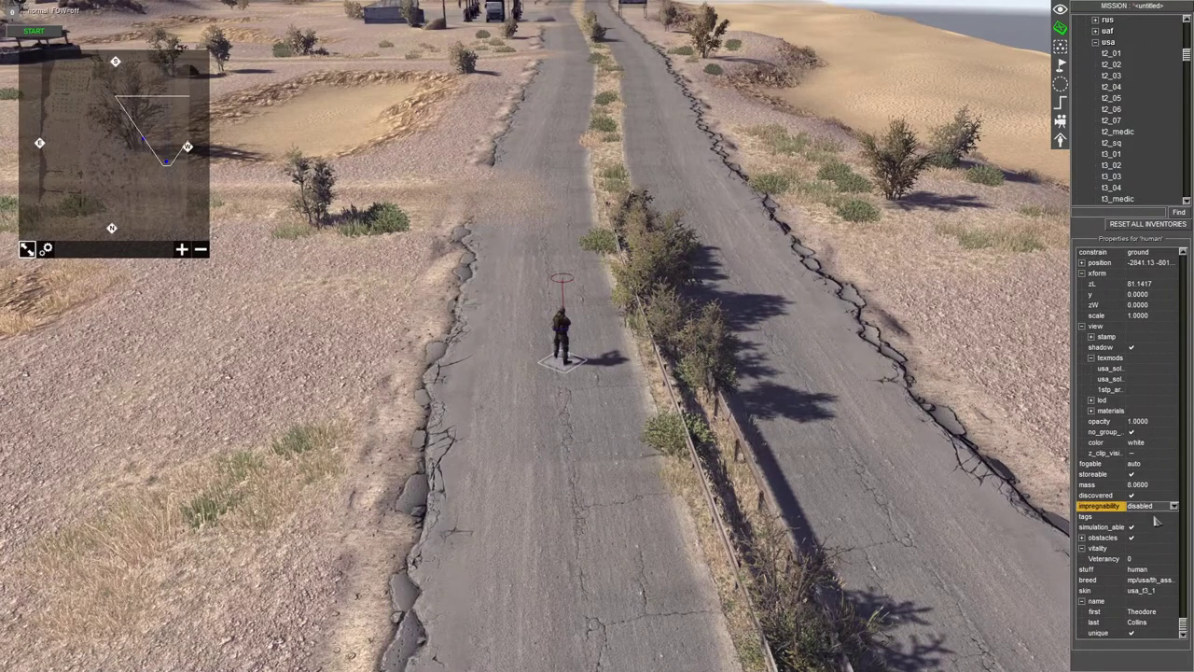
click(1174, 519)
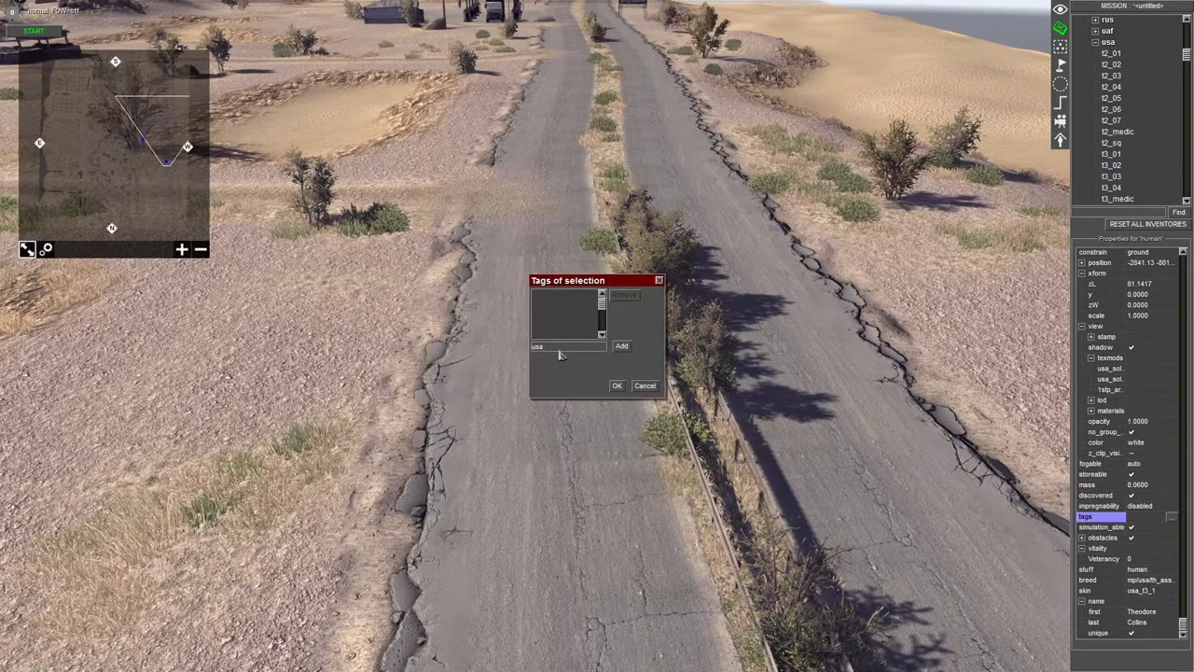
key(Return)
click(618, 385)
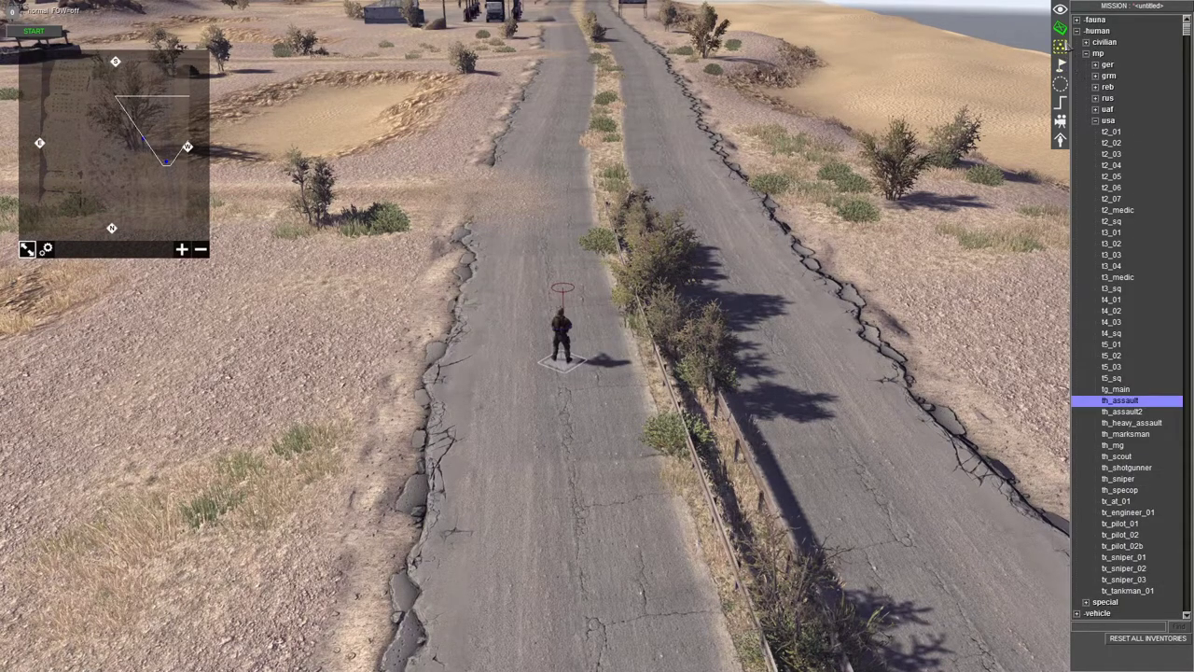
Step: Switch to waypoint editing and add a waypoint group named usa1
scroll(1064, 66, up, 1)
click(1061, 65)
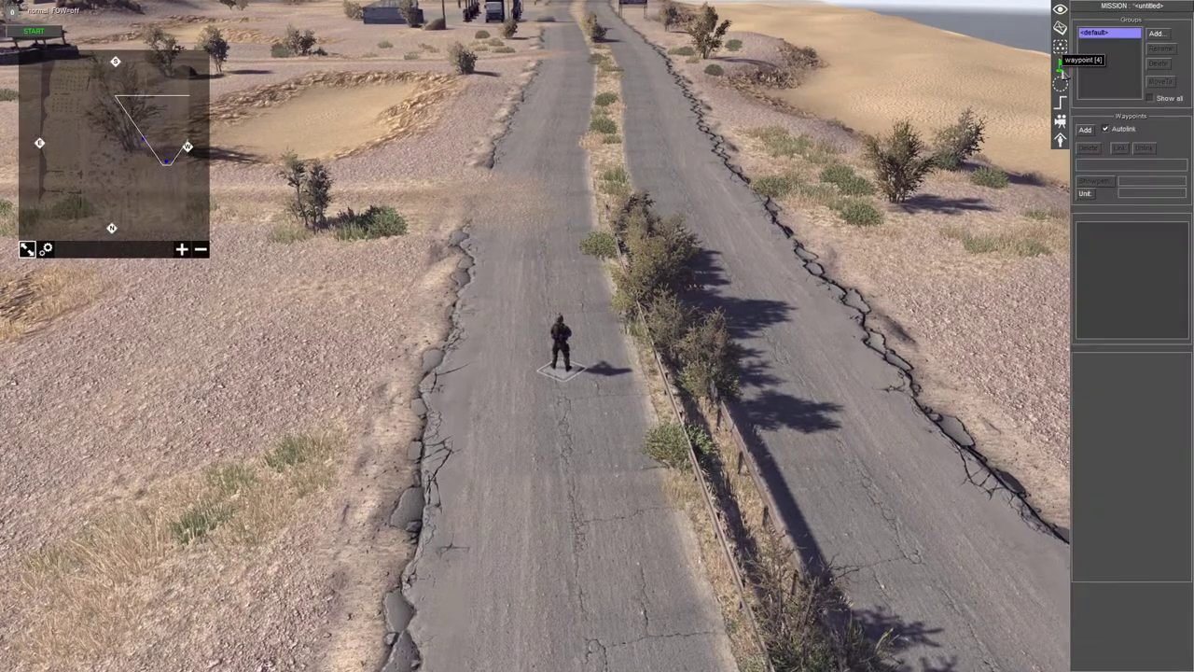
click(1157, 34)
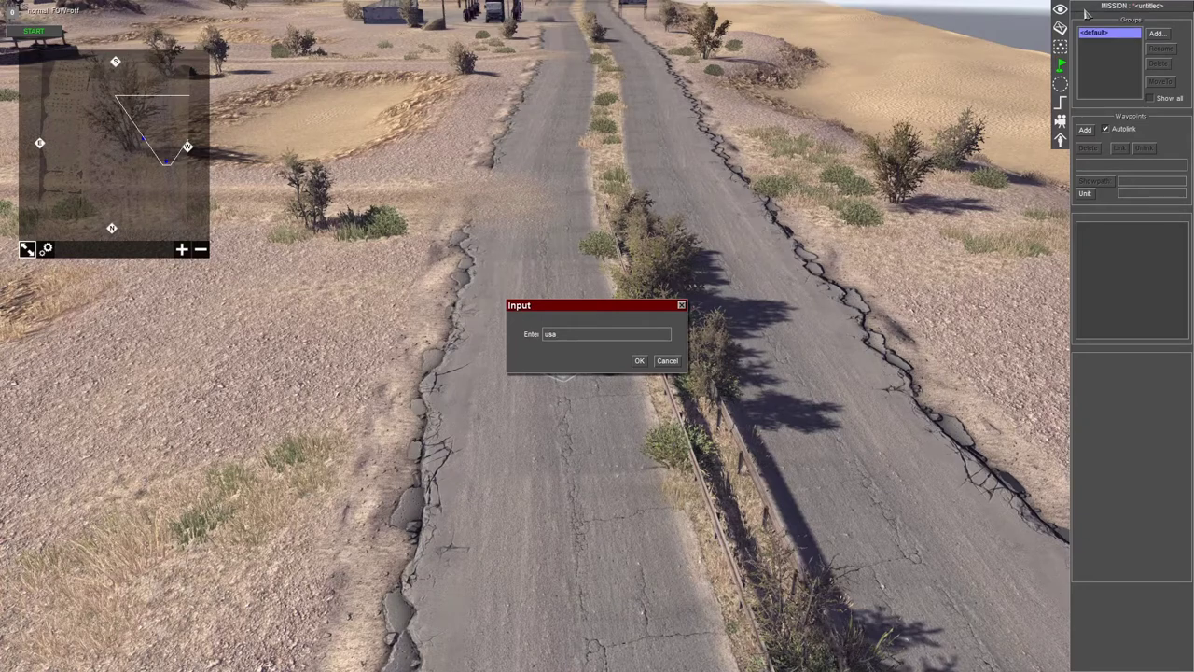
key(Return)
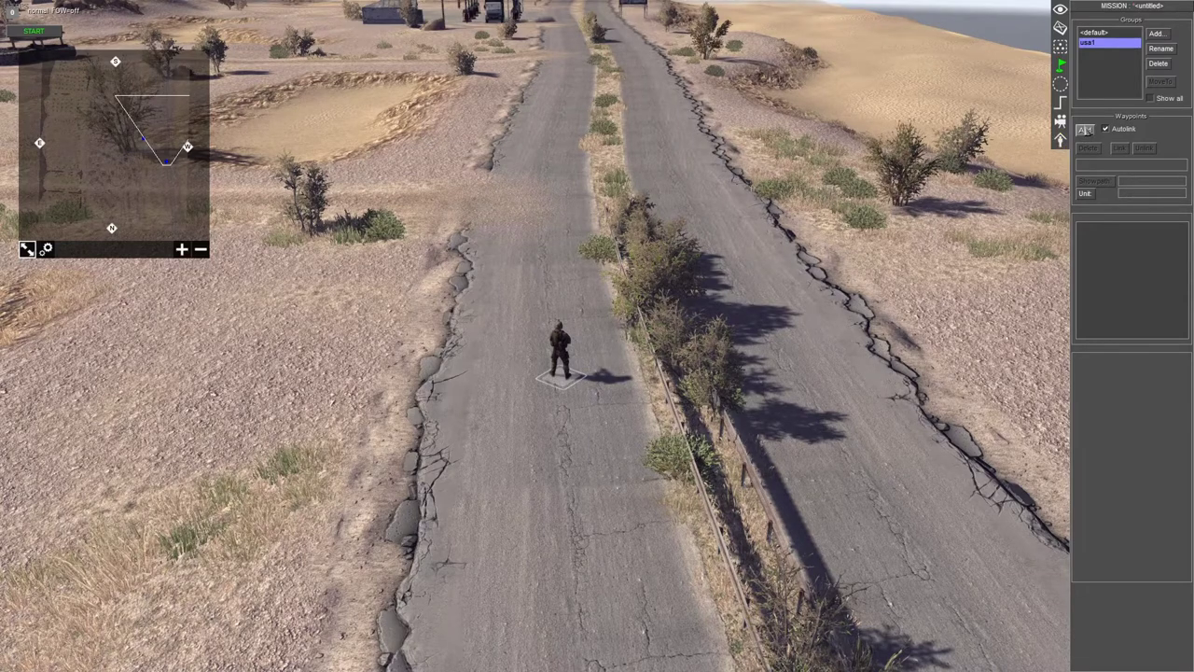
Step: Place a chain of auto-linked waypoints from the soldier along the road and up the dirt track into the village
click(722, 165)
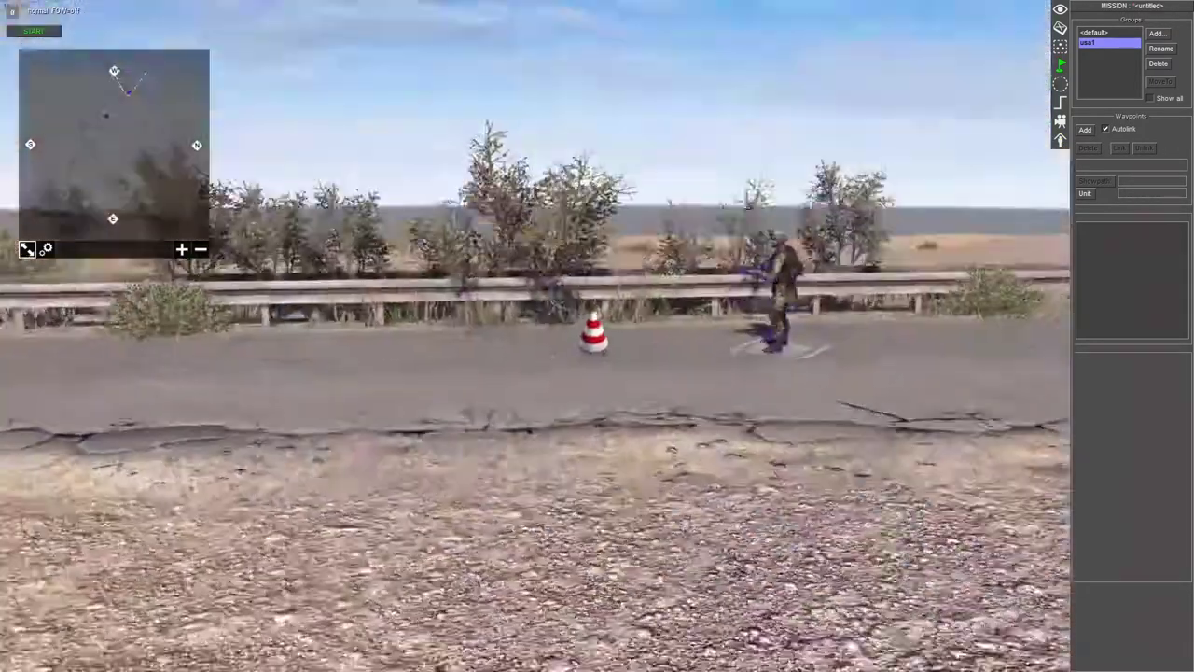
middle_drag(597, 336, 546, 345)
click(545, 338)
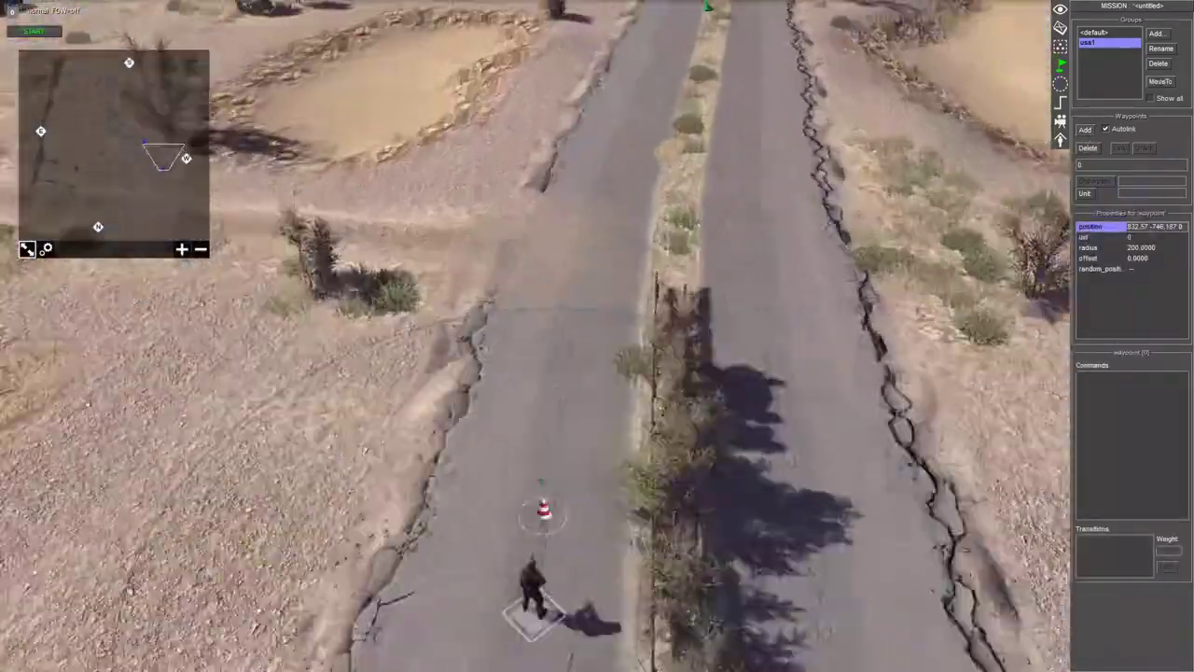
click(587, 364)
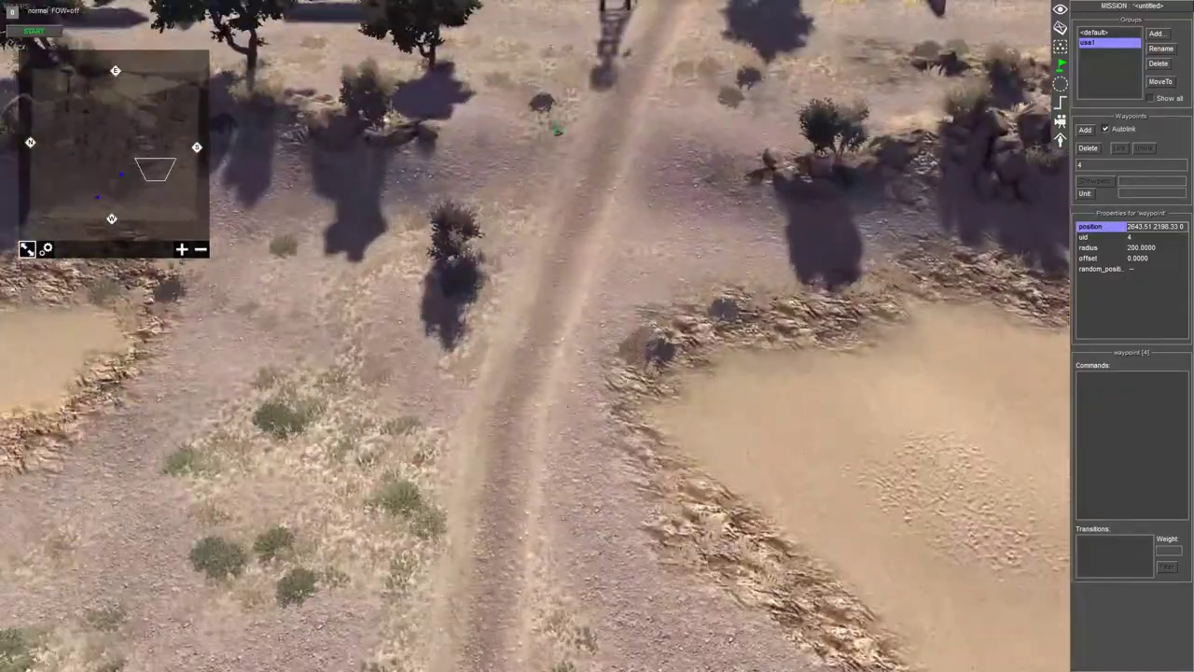
click(501, 409)
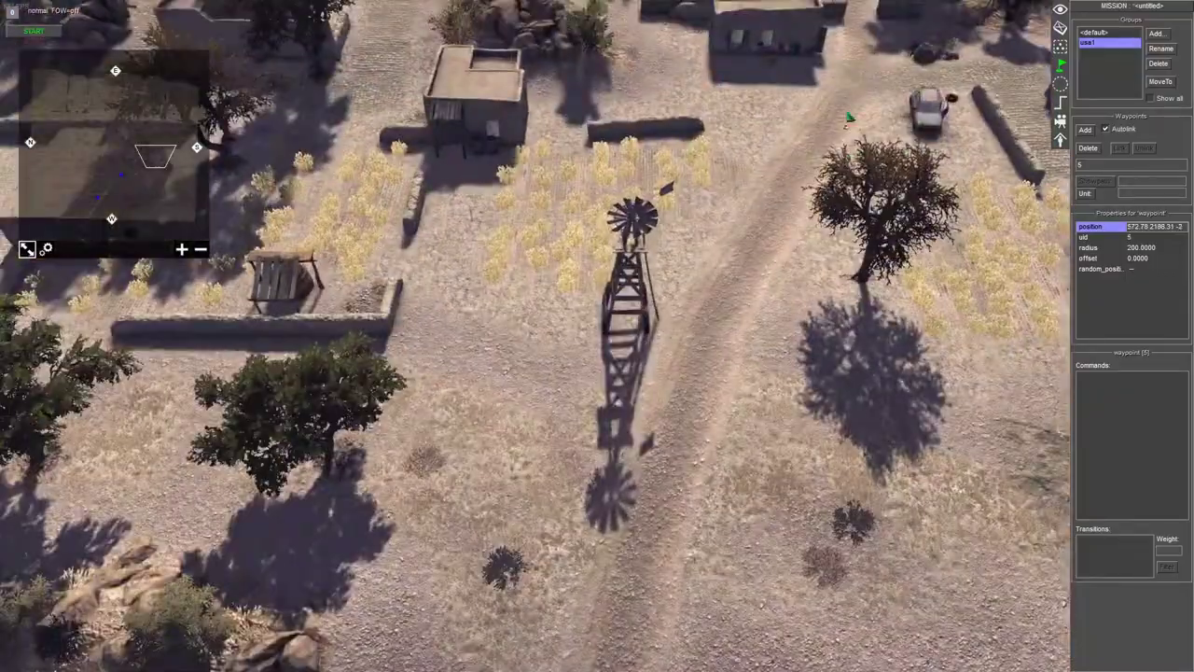
click(857, 69)
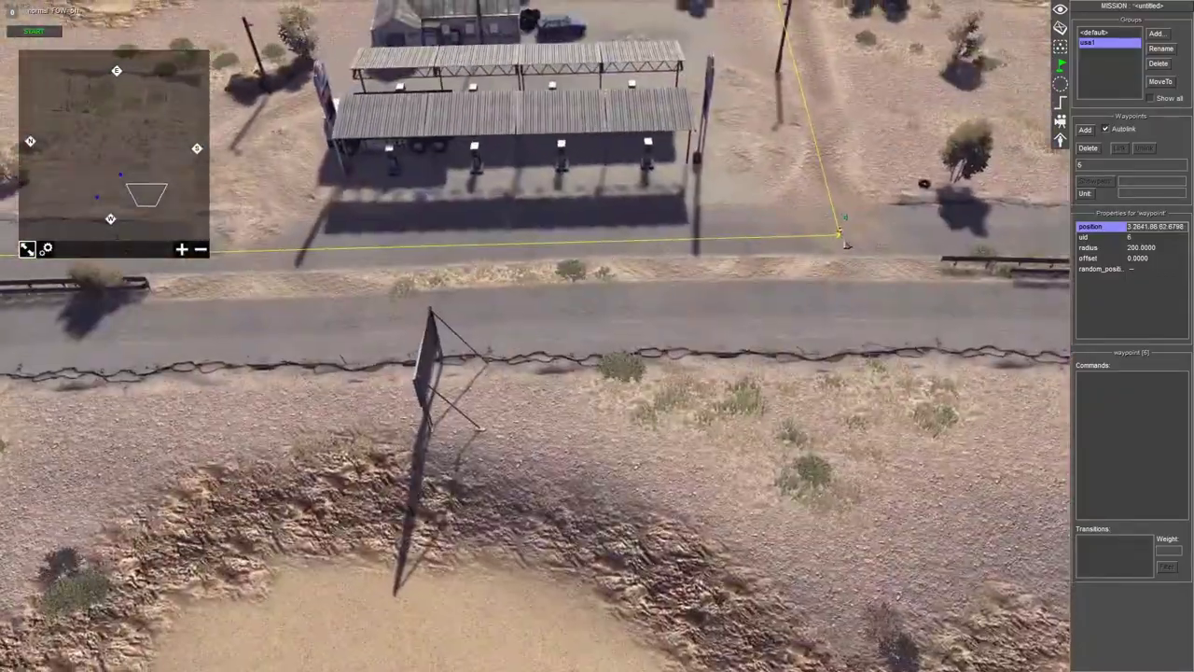
Step: Add a waypoint on the gravel across the road, linked from the junction waypoint by the gas station
click(843, 240)
middle_drag(845, 242, 374, 274)
scroll(719, 299, up, 3)
scroll(719, 300, up, 3)
click(1086, 131)
click(632, 533)
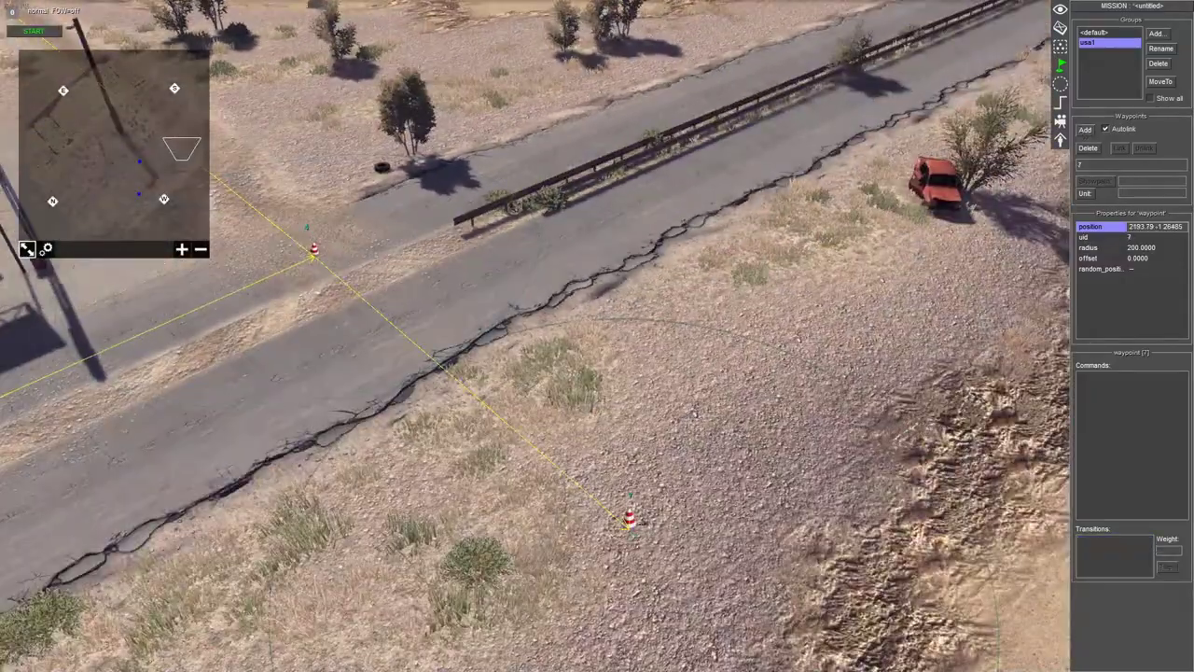
Step: Delete the waypoint on the gravel across the road from the gas station
middle_drag(631, 534, 746, 525)
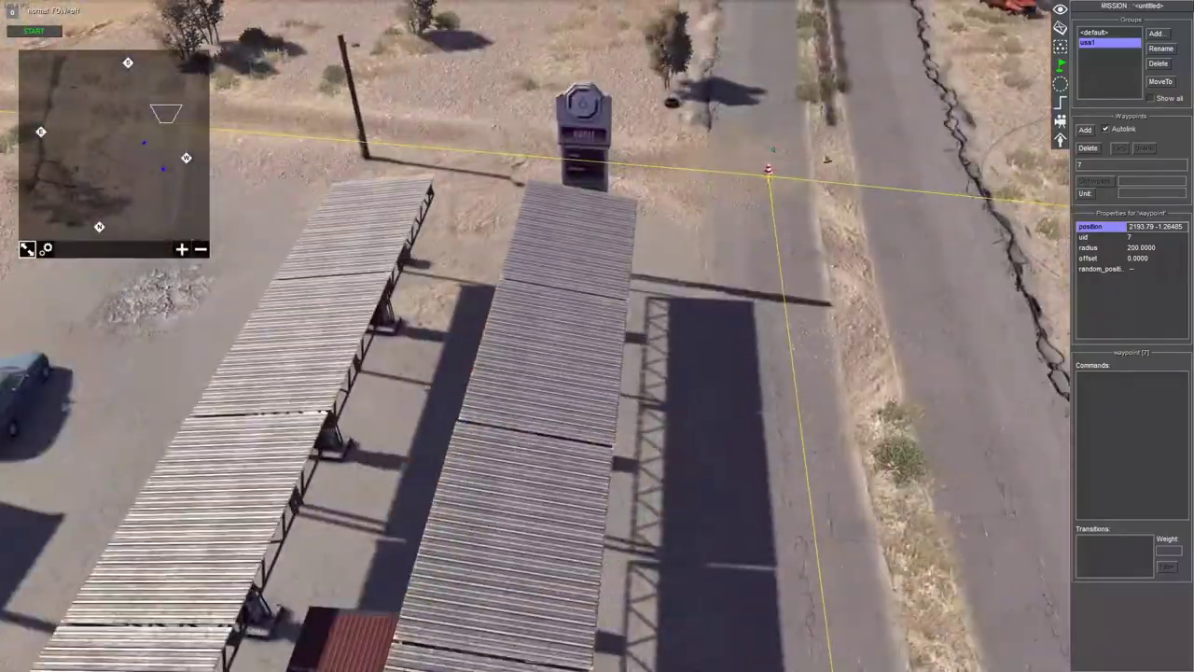
middle_drag(828, 159, 648, 145)
middle_drag(437, 79, 1020, 283)
key(Down)
key(Up)
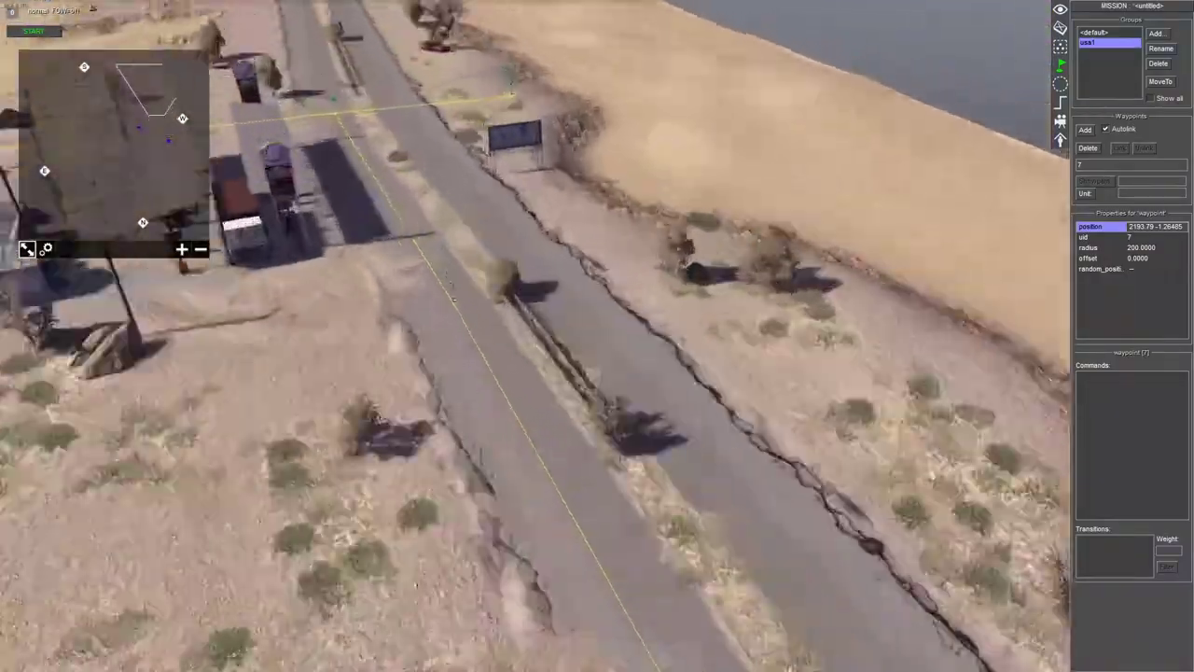
key(Delete)
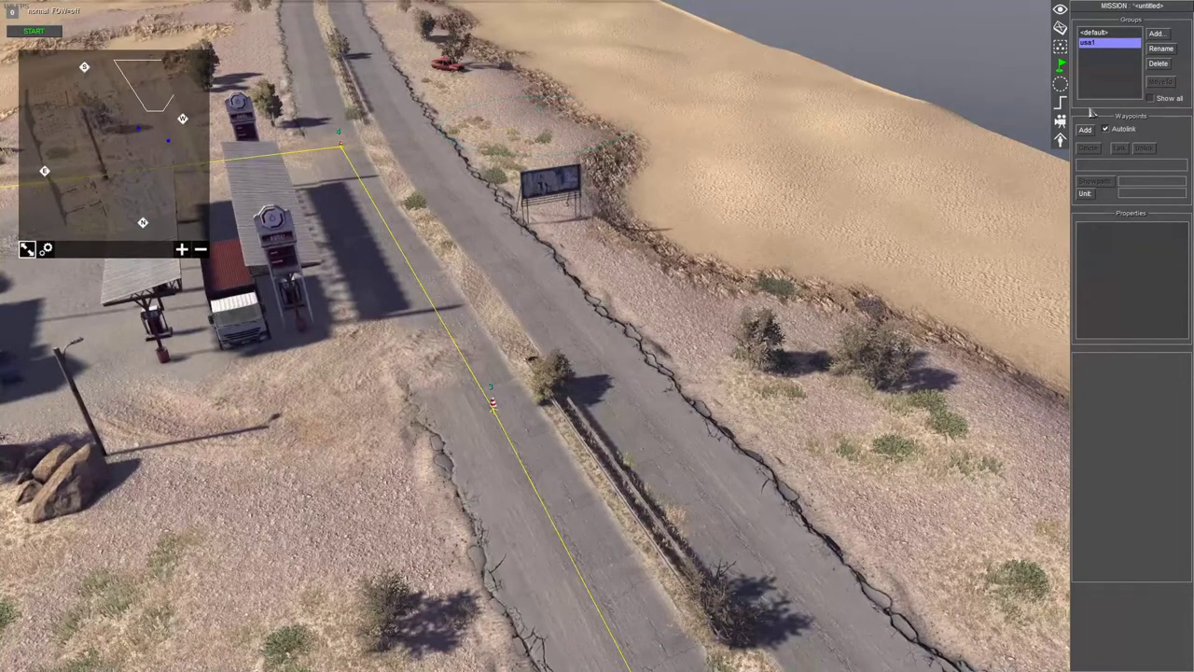
Step: Switch to trigger editing and add a trigger named usa1
click(1061, 84)
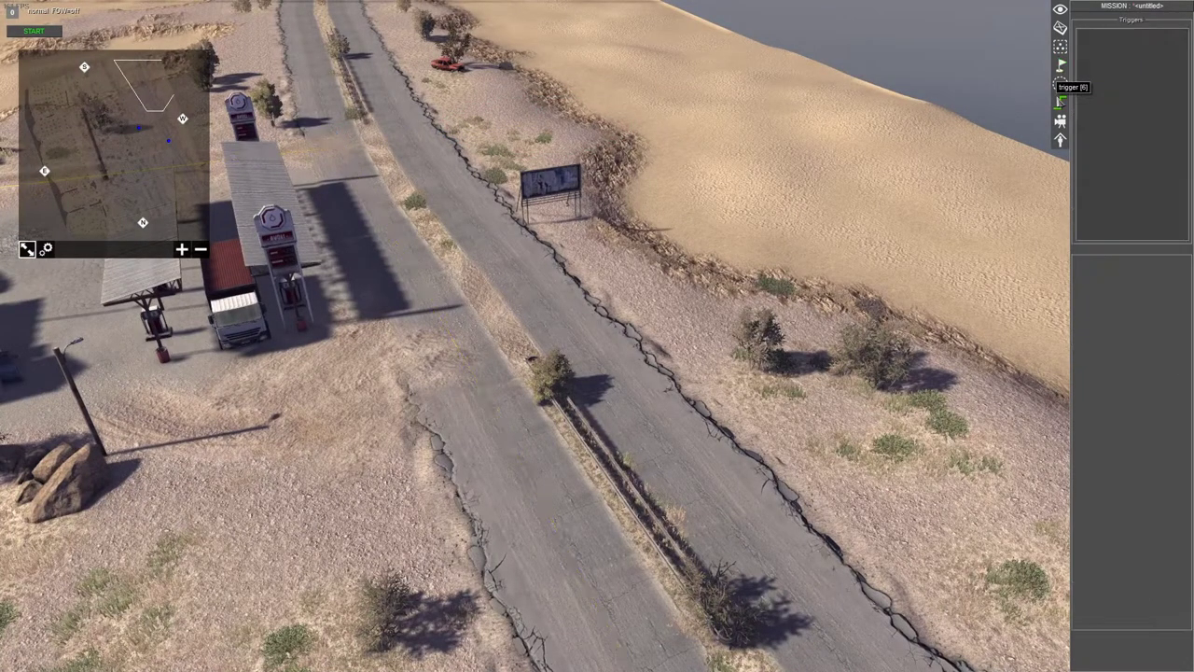
right_click(1130, 69)
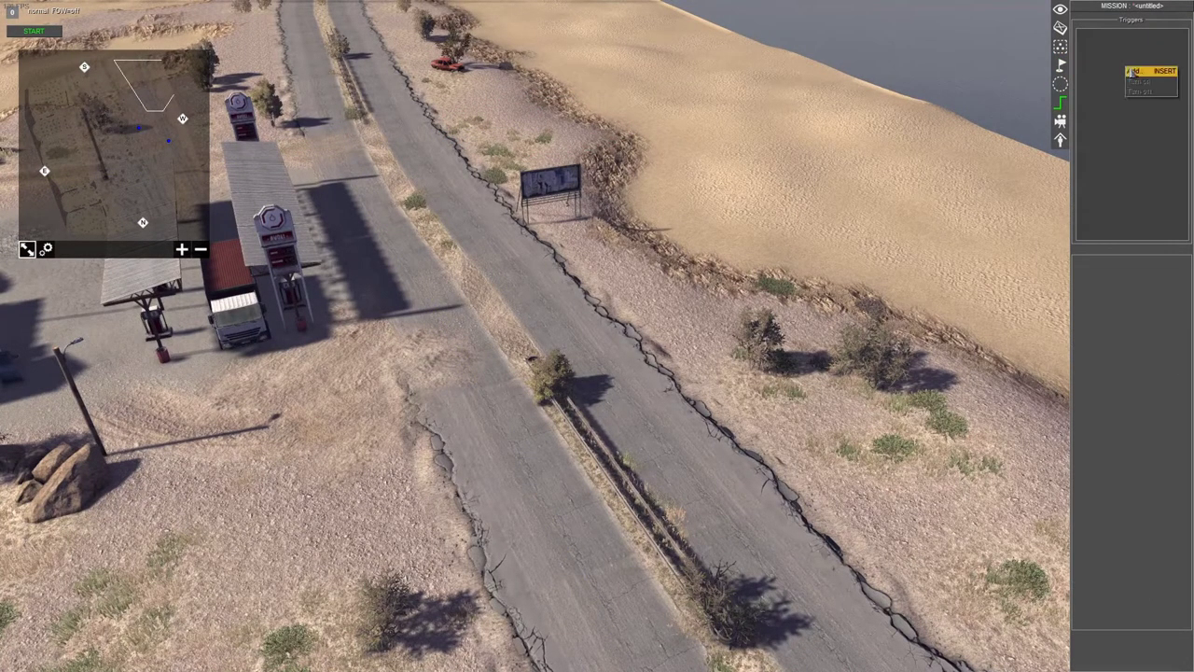
click(1133, 71)
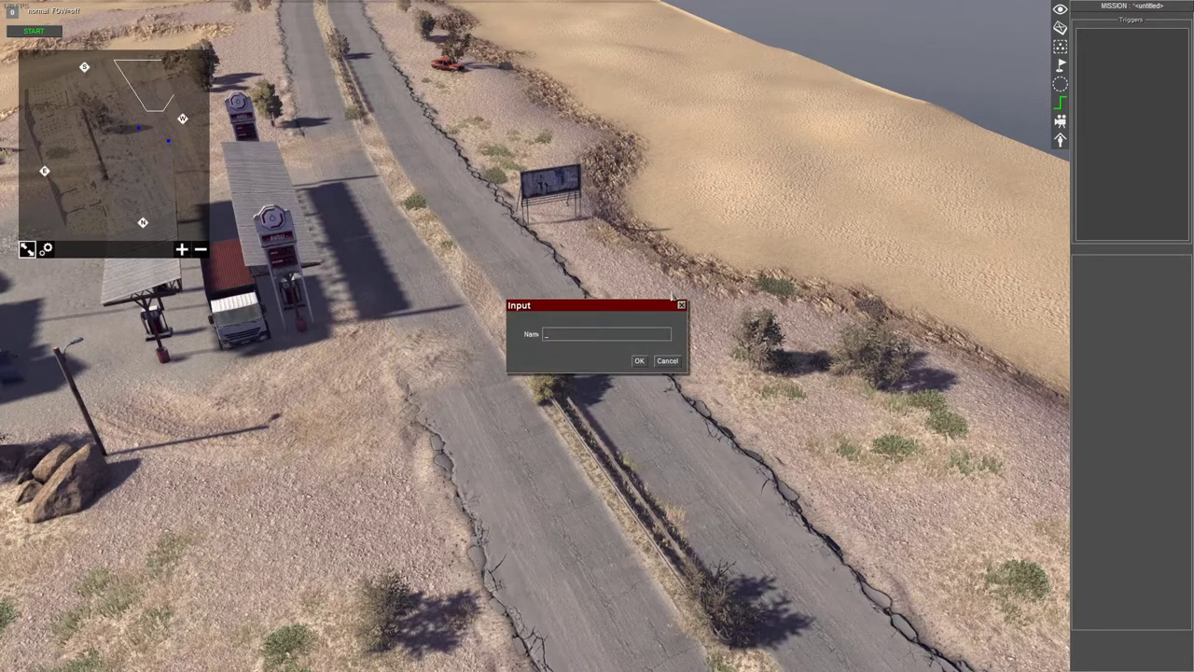
text(usa1)
key(Return)
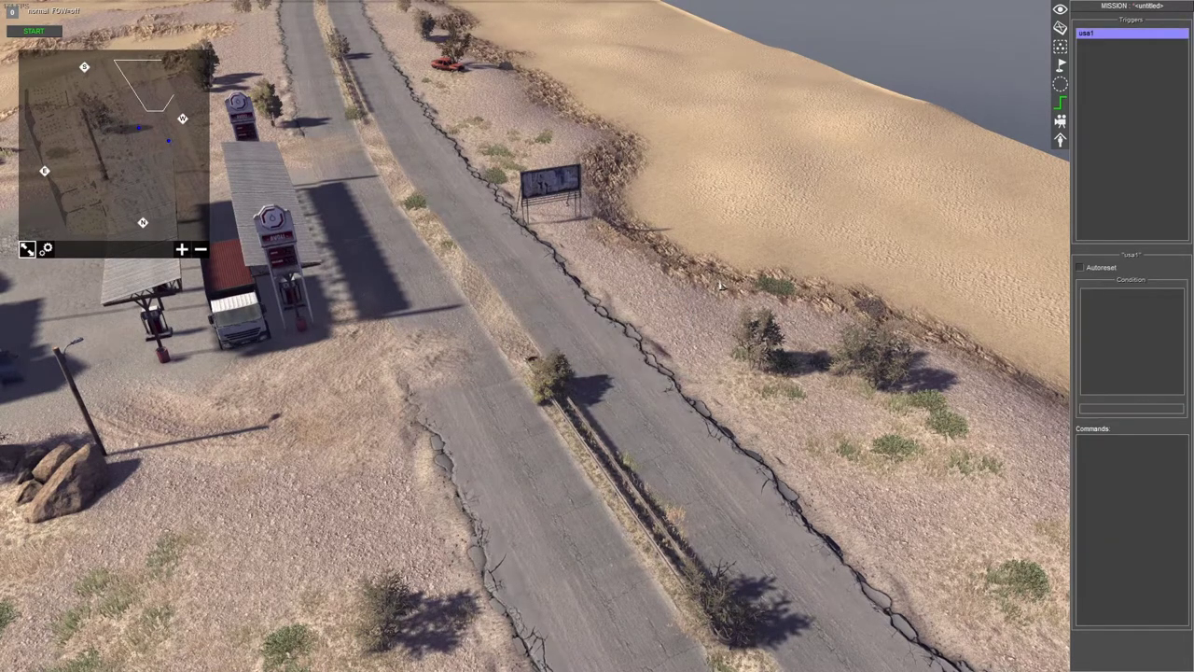
Step: Add an entities condition to the usa1 trigger and set its selector tag to usa1
right_click(1104, 346)
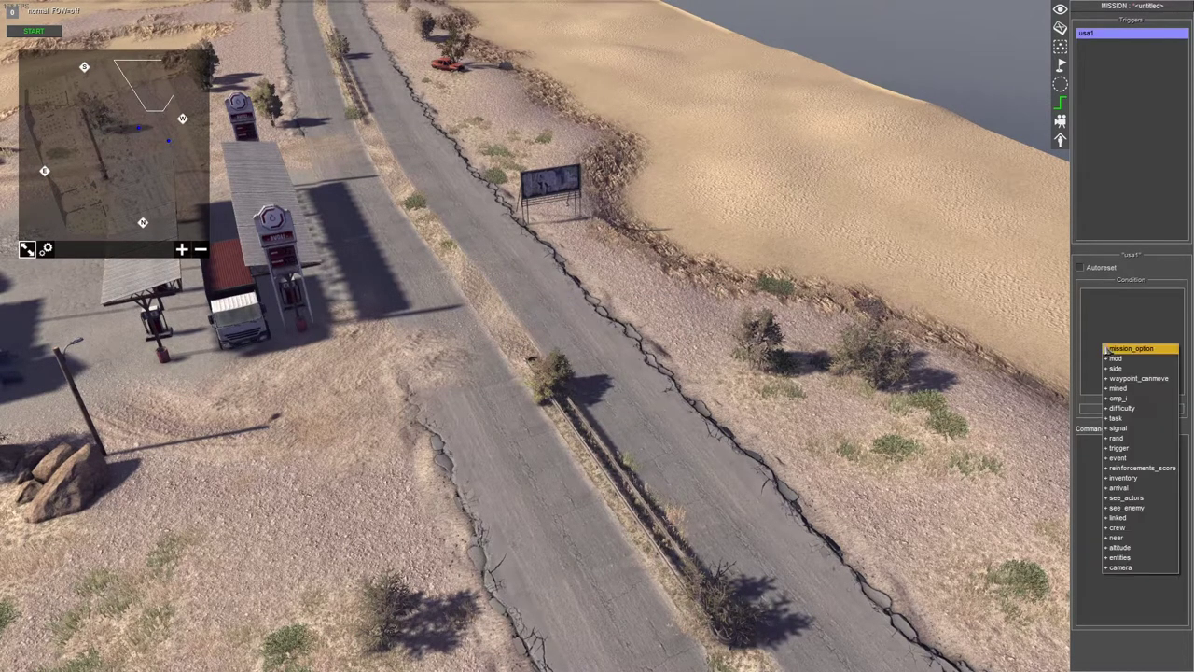
click(1124, 558)
double_click(1145, 295)
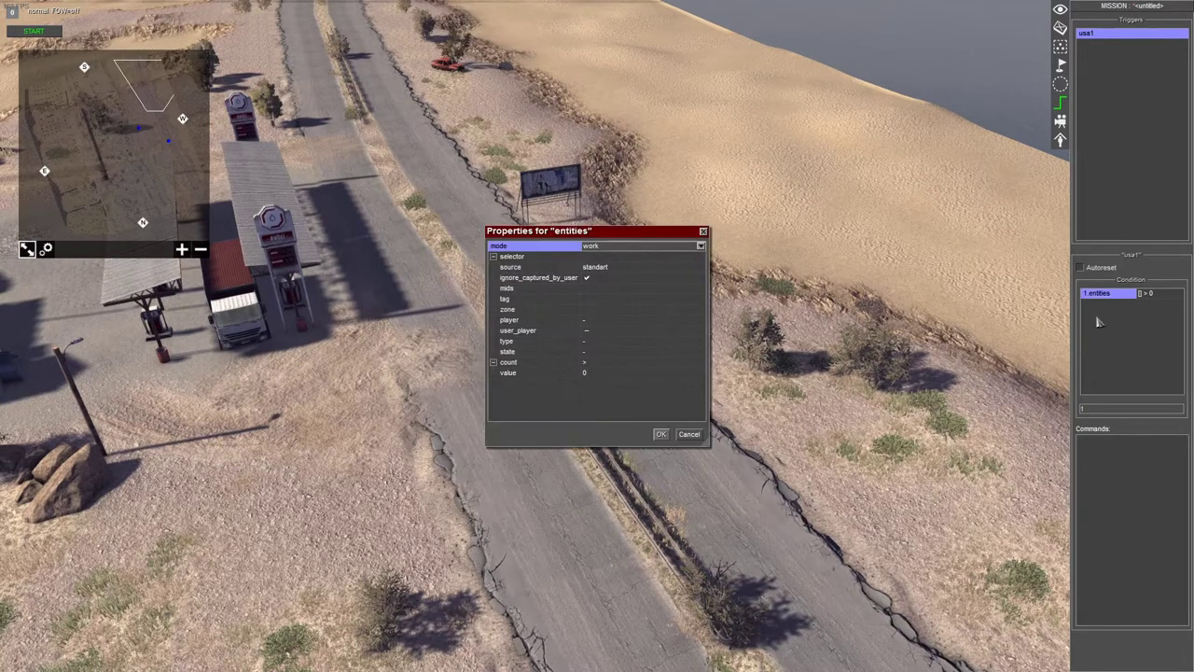
click(623, 299)
click(701, 299)
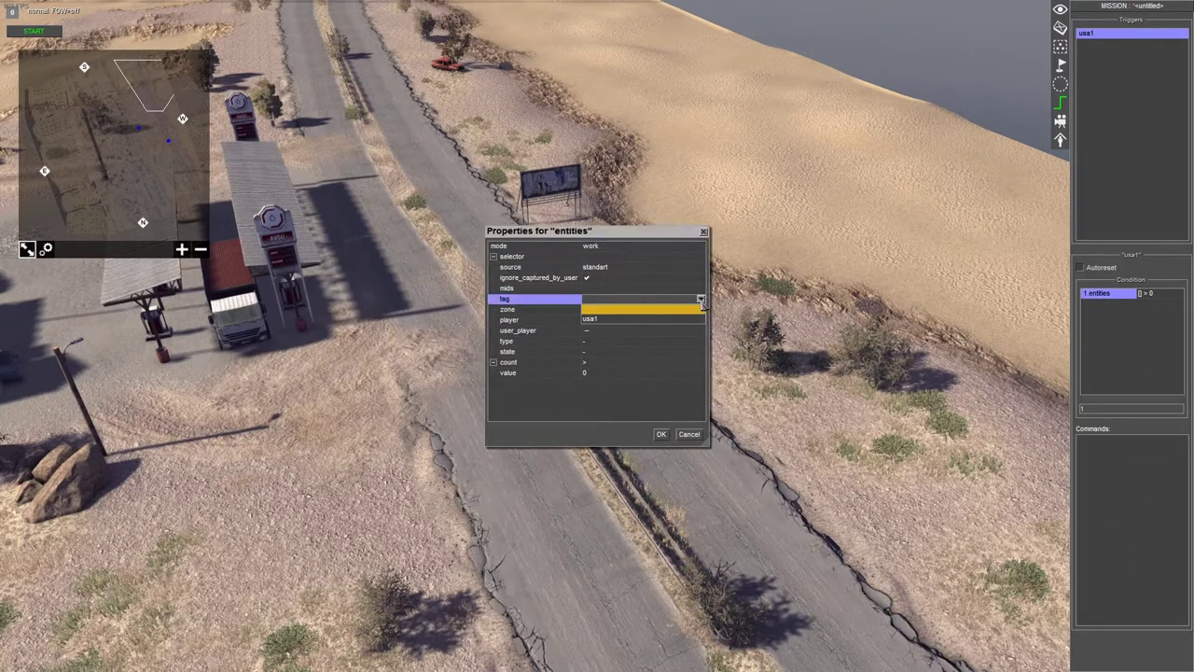
click(665, 319)
click(660, 435)
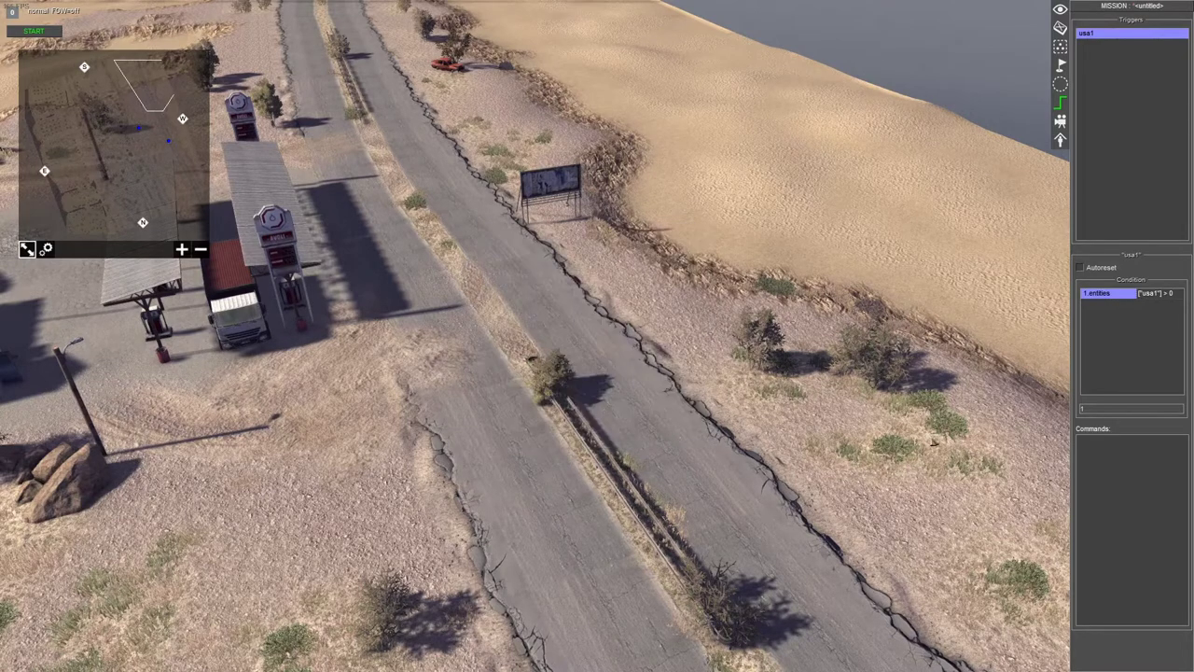
Step: Add an actor_to_waypoint command to the trigger, set its waypoint to 0 and choose an approach option
right_click(1114, 444)
click(1117, 446)
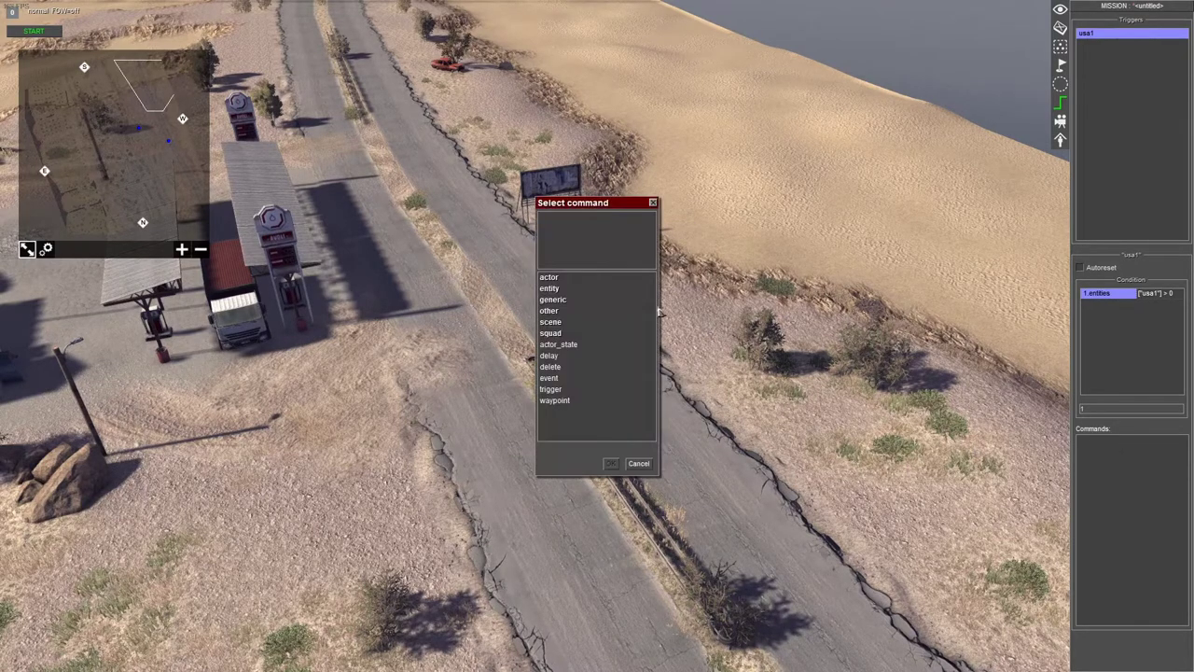
double_click(579, 314)
double_click(578, 302)
click(615, 267)
click(615, 269)
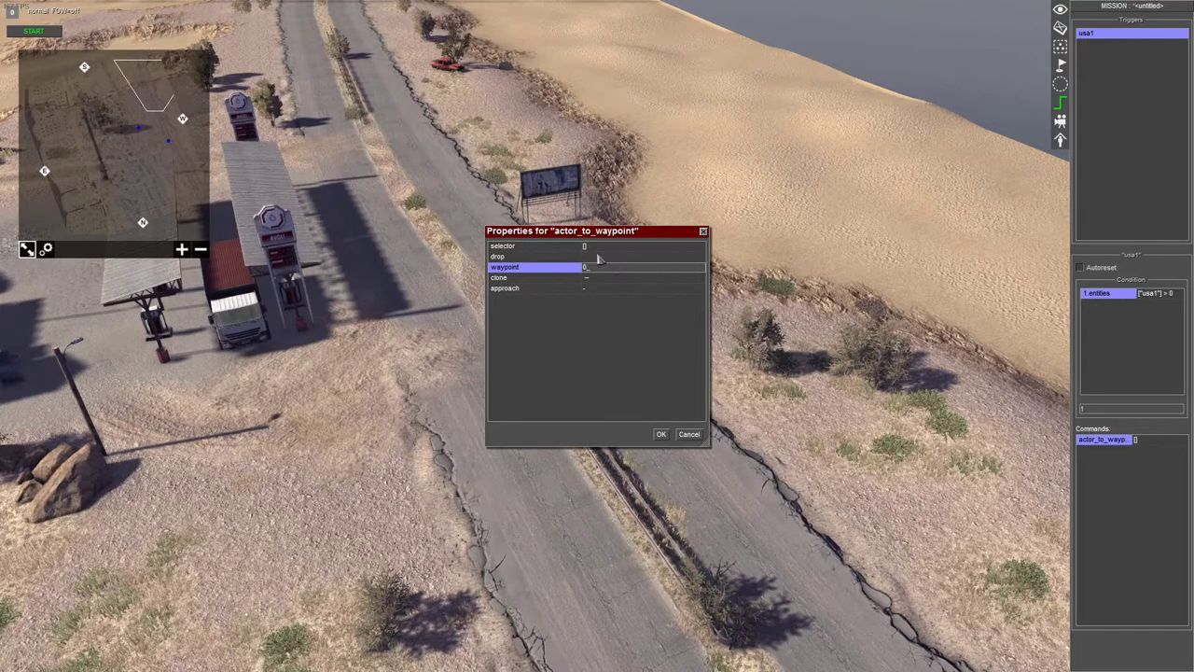
click(620, 288)
click(698, 288)
click(642, 310)
Step: Set the actor_to_waypoint command's selector tag to usa1 and accept the command properties
double_click(616, 247)
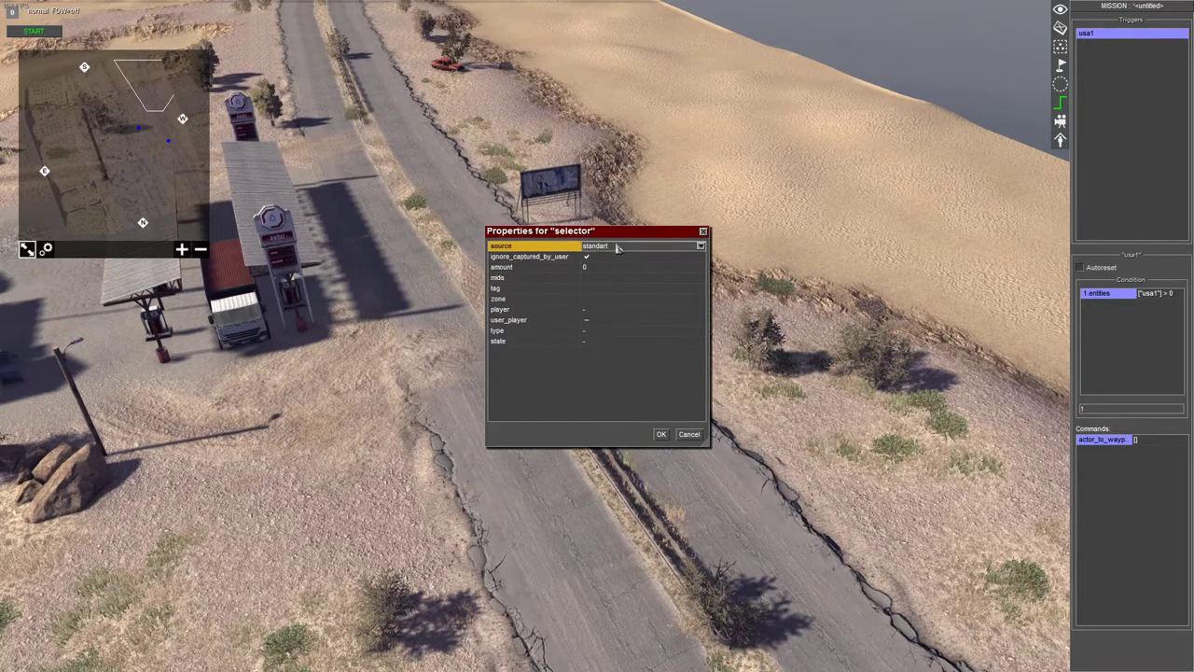
click(633, 293)
click(700, 289)
click(671, 299)
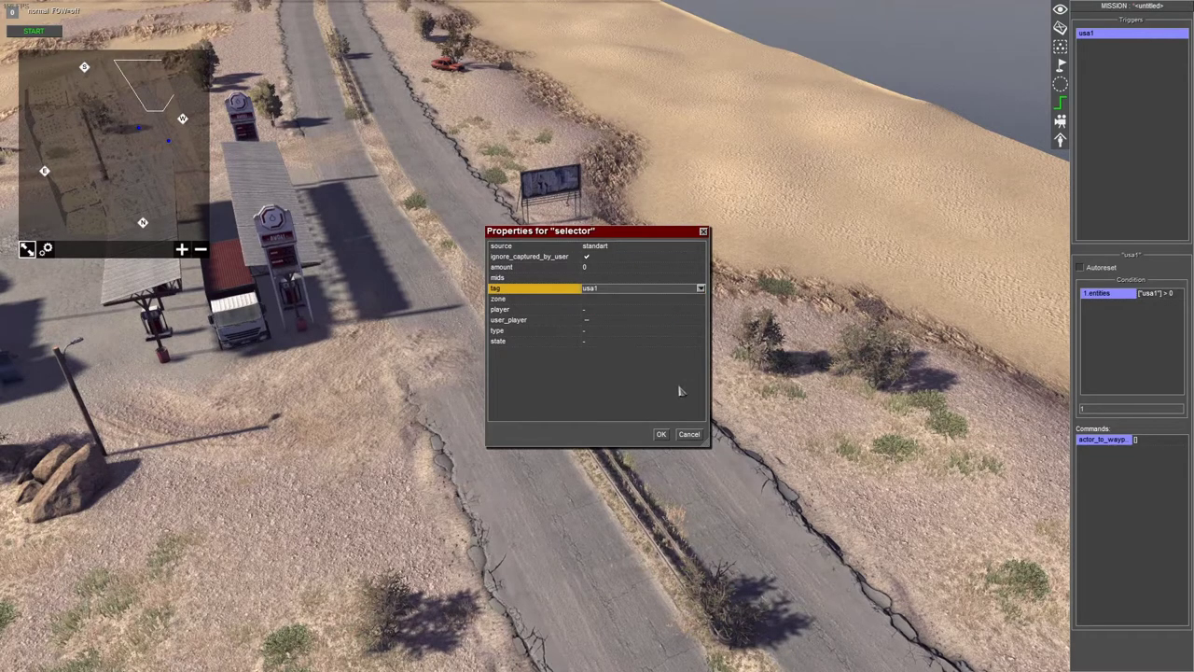
click(660, 434)
click(661, 433)
Step: Add an actor_state command to the usa1 trigger and set its movement speed to assault
right_click(1119, 480)
click(1124, 481)
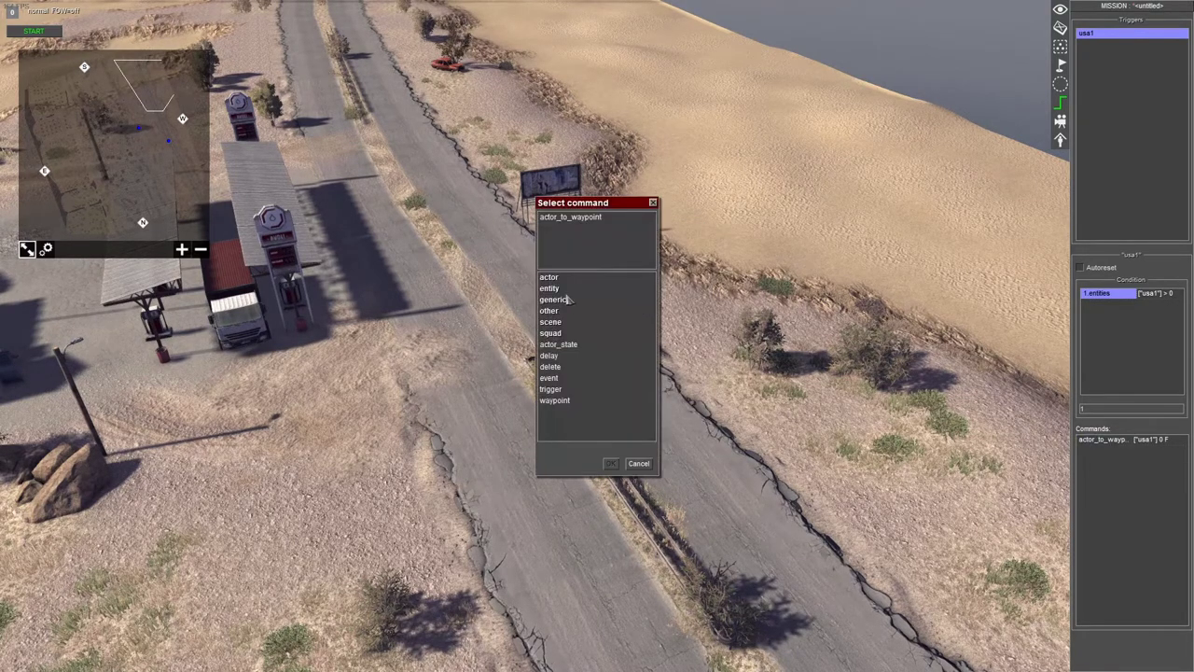
click(564, 345)
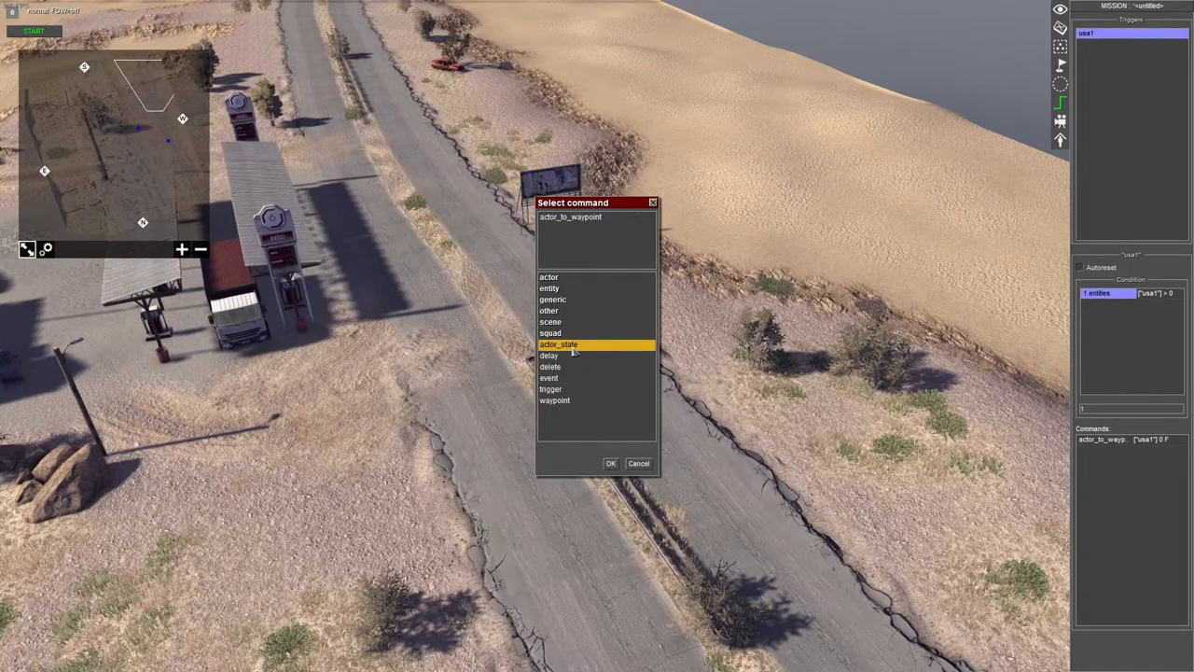
double_click(573, 347)
click(638, 349)
click(634, 343)
click(692, 341)
click(634, 407)
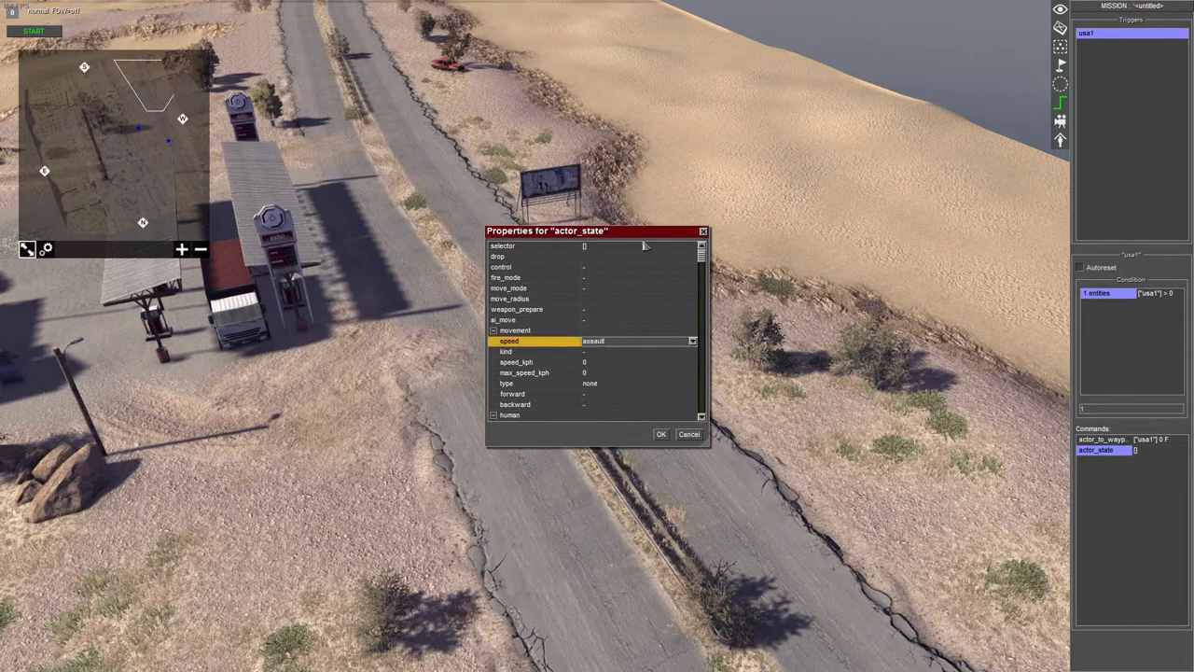
Step: Set the actor_state command's selector tag to usa1 and accept the command properties
double_click(622, 247)
click(619, 290)
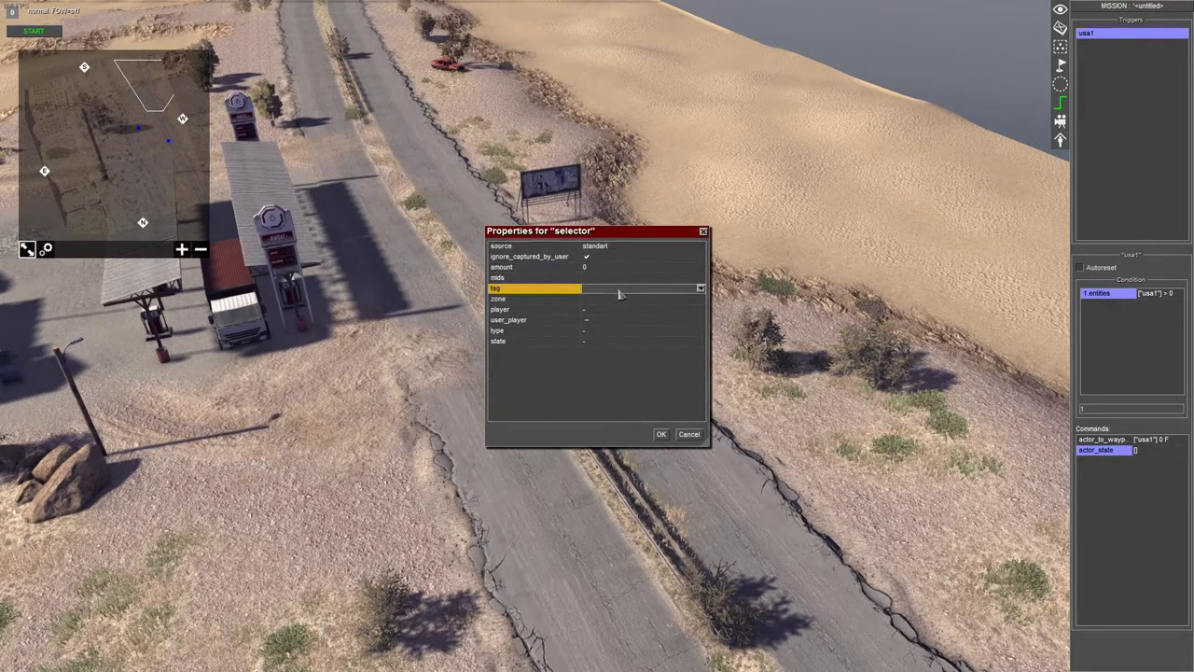
click(701, 288)
click(660, 308)
click(661, 434)
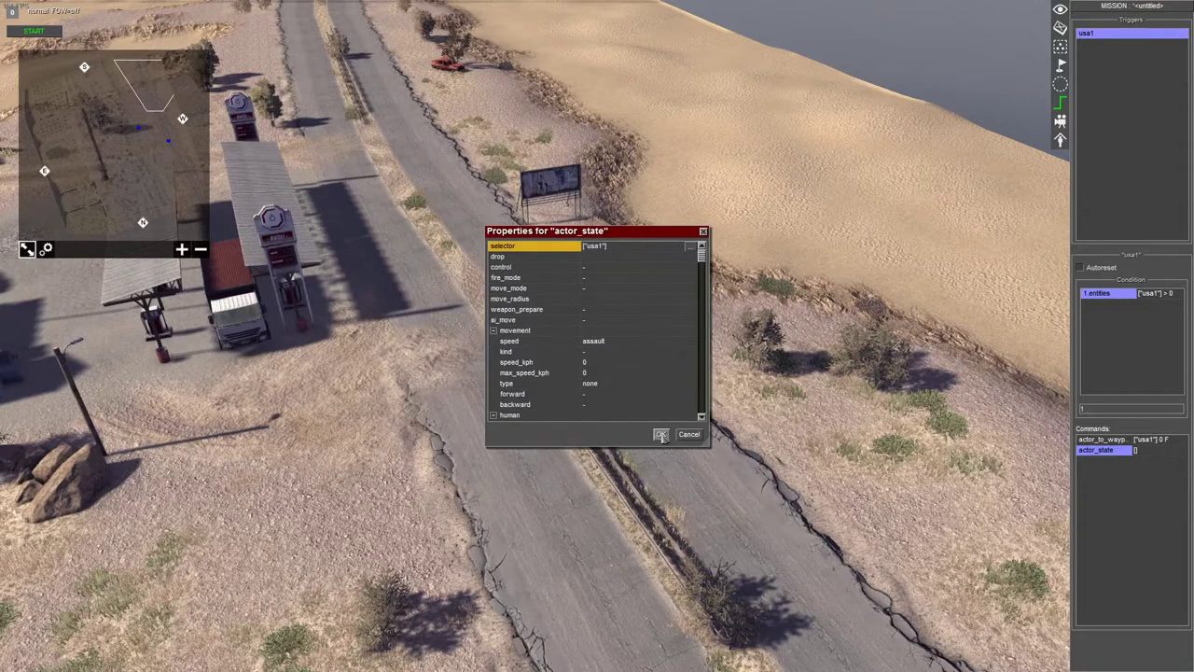
click(660, 435)
Step: Start the simulation, follow the soldier's run along the road to check the usa1 trigger, and finish the simulation
key(Down)
key(Down)
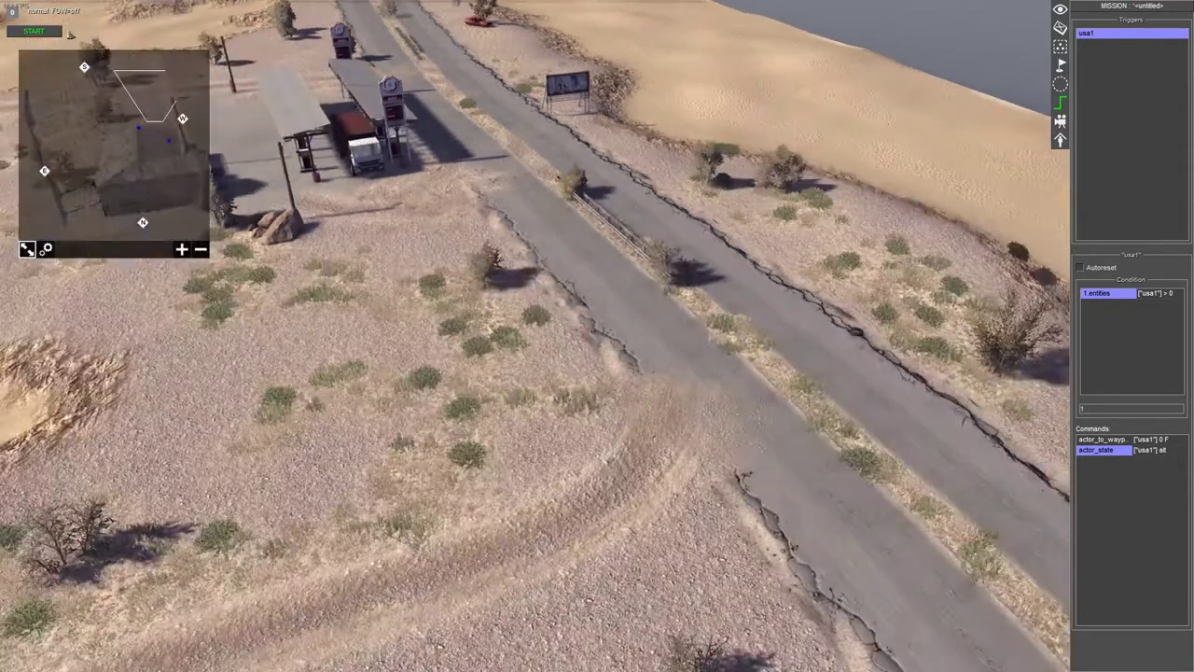
click(47, 31)
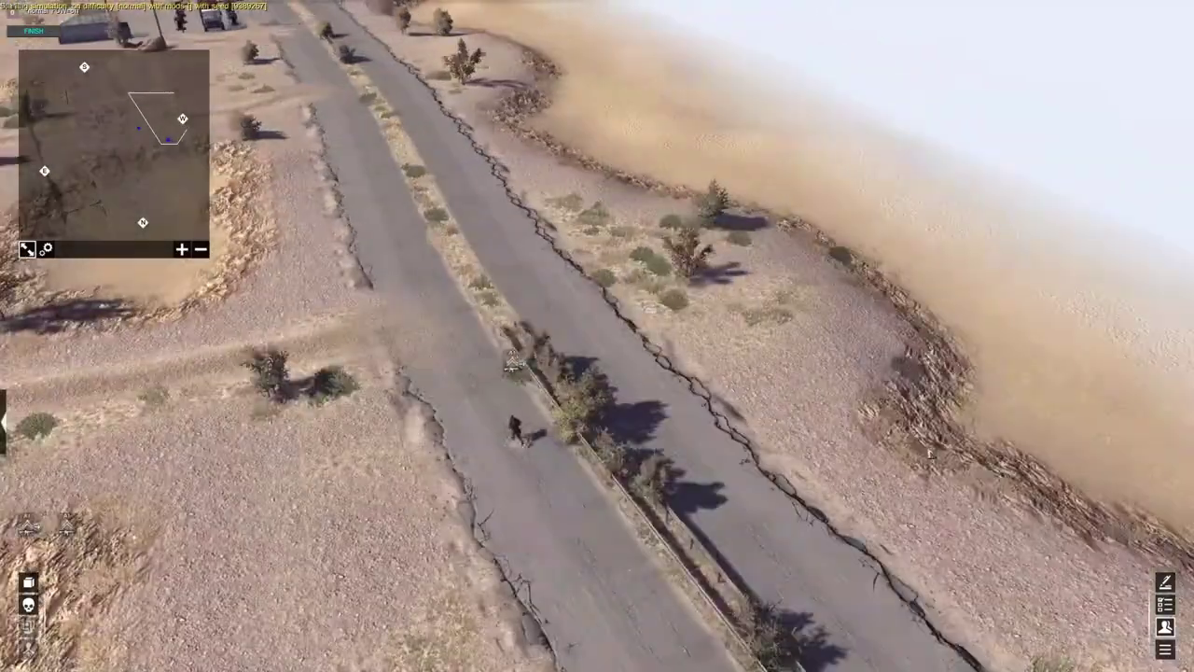
middle_drag(930, 454, 786, 339)
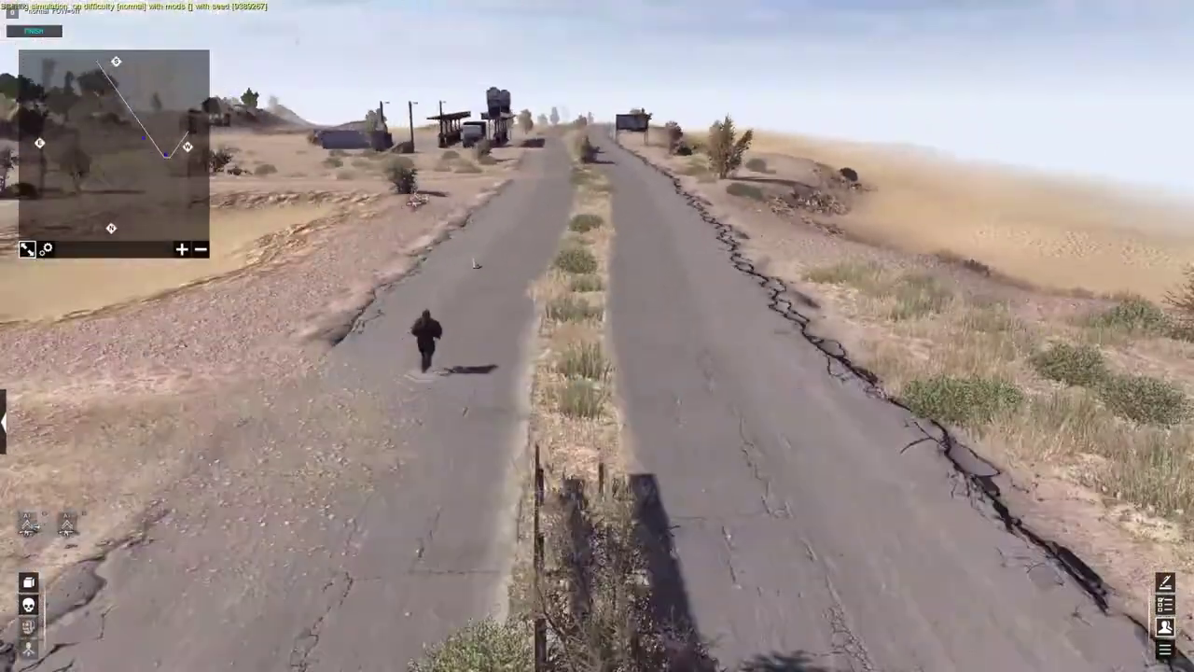
key(Up)
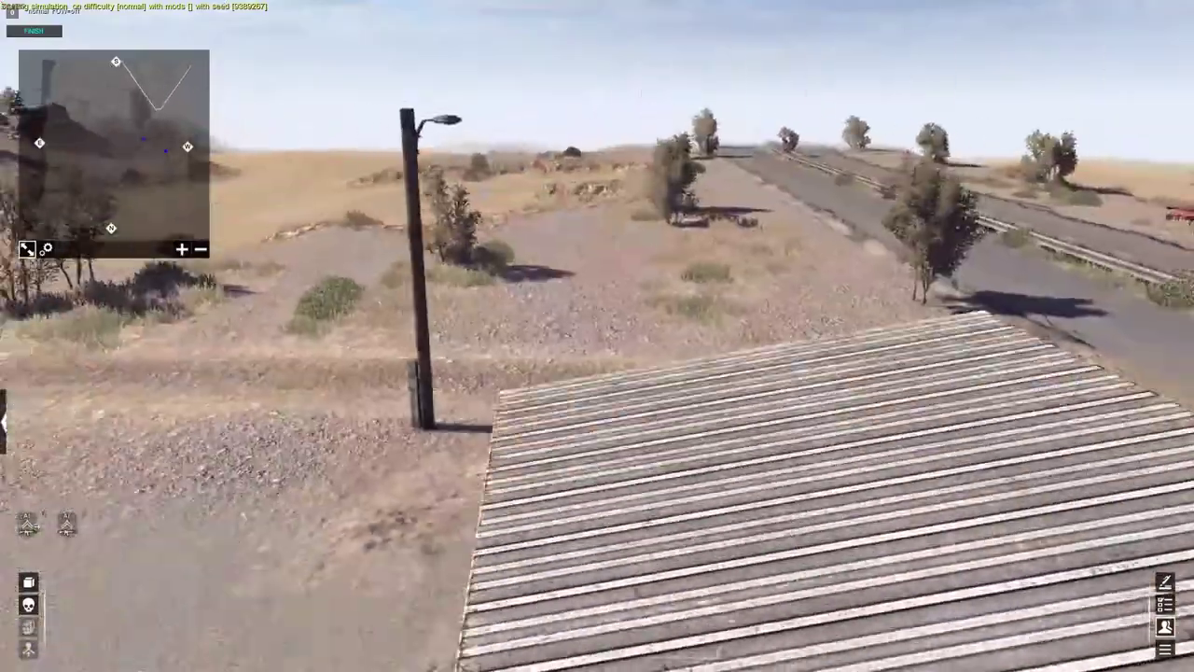
key(Left)
key(Down)
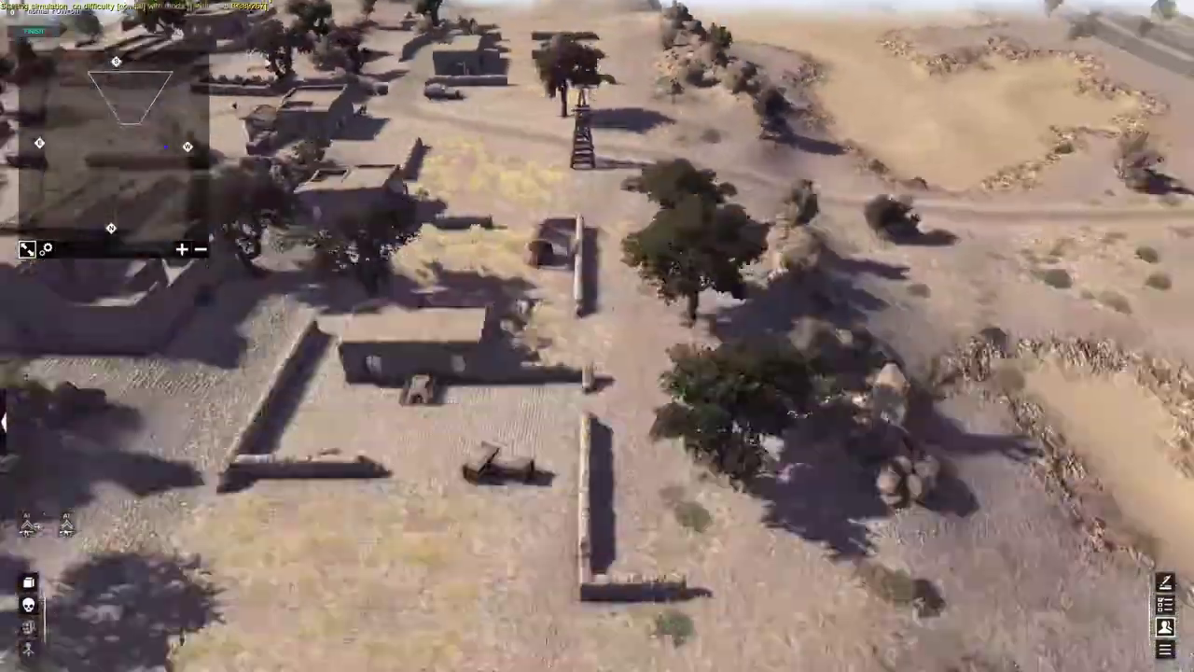
key(Right)
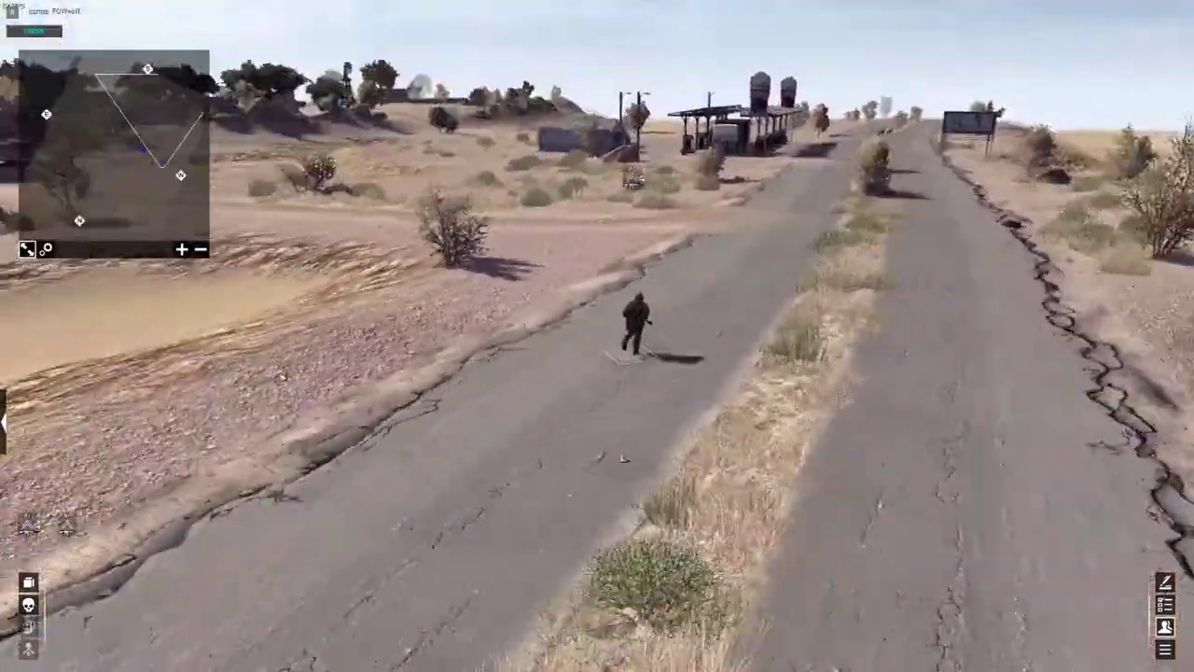
middle_drag(624, 458, 798, 110)
key(Right)
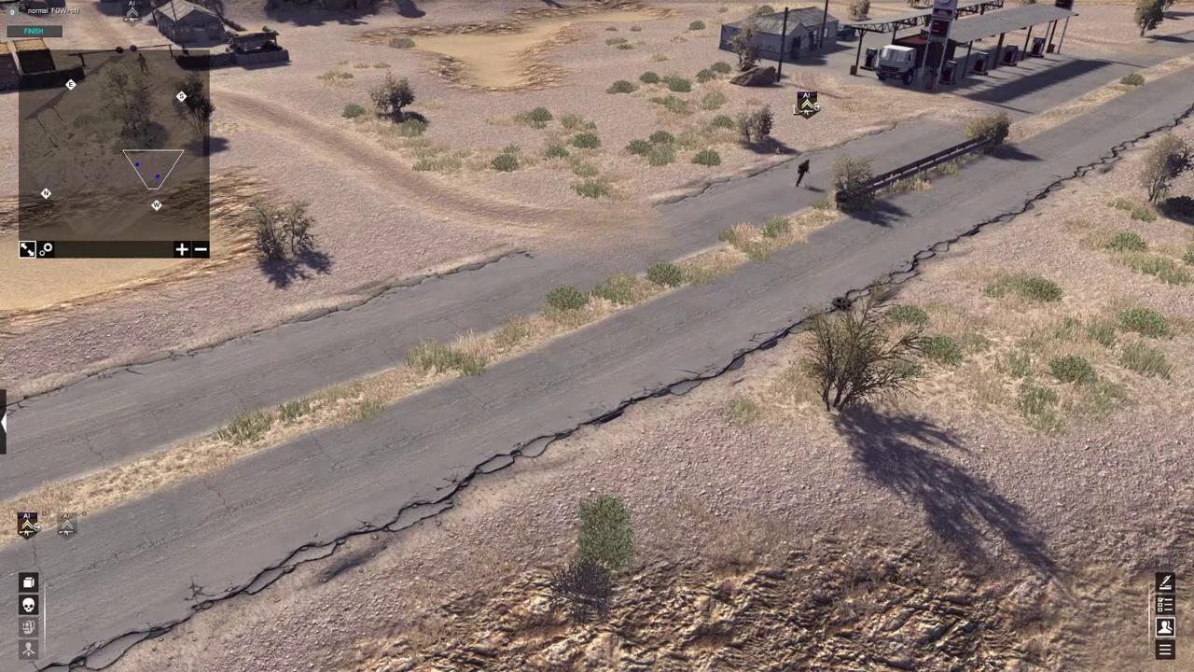
middle_drag(1026, 67, 968, 195)
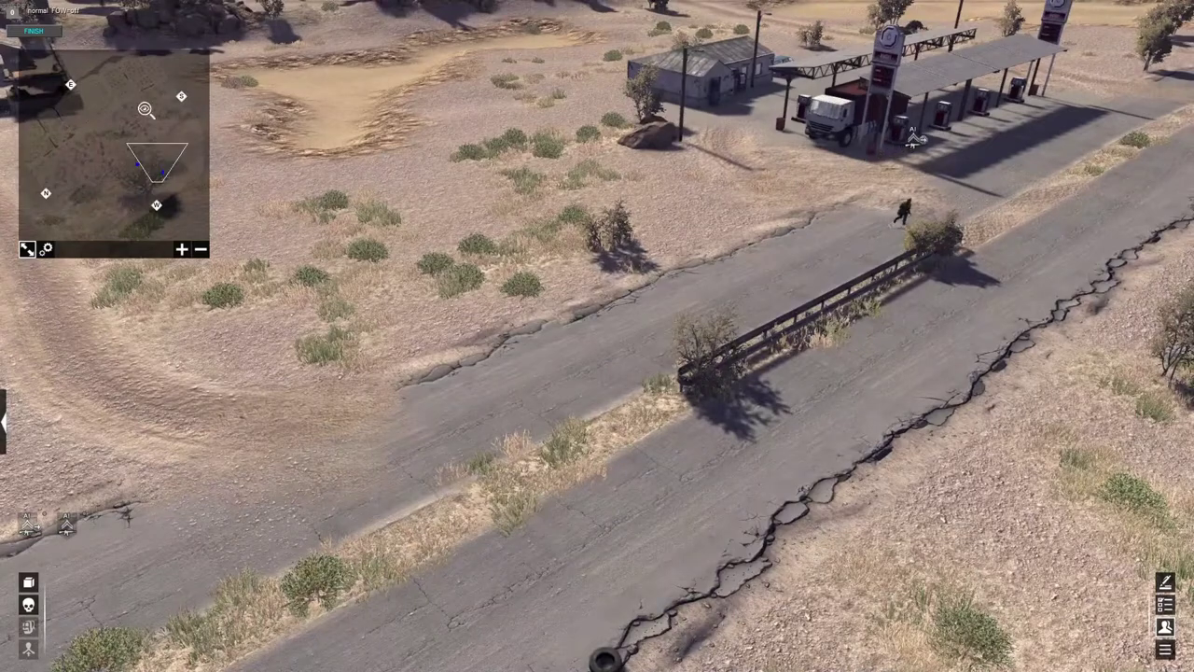
click(43, 32)
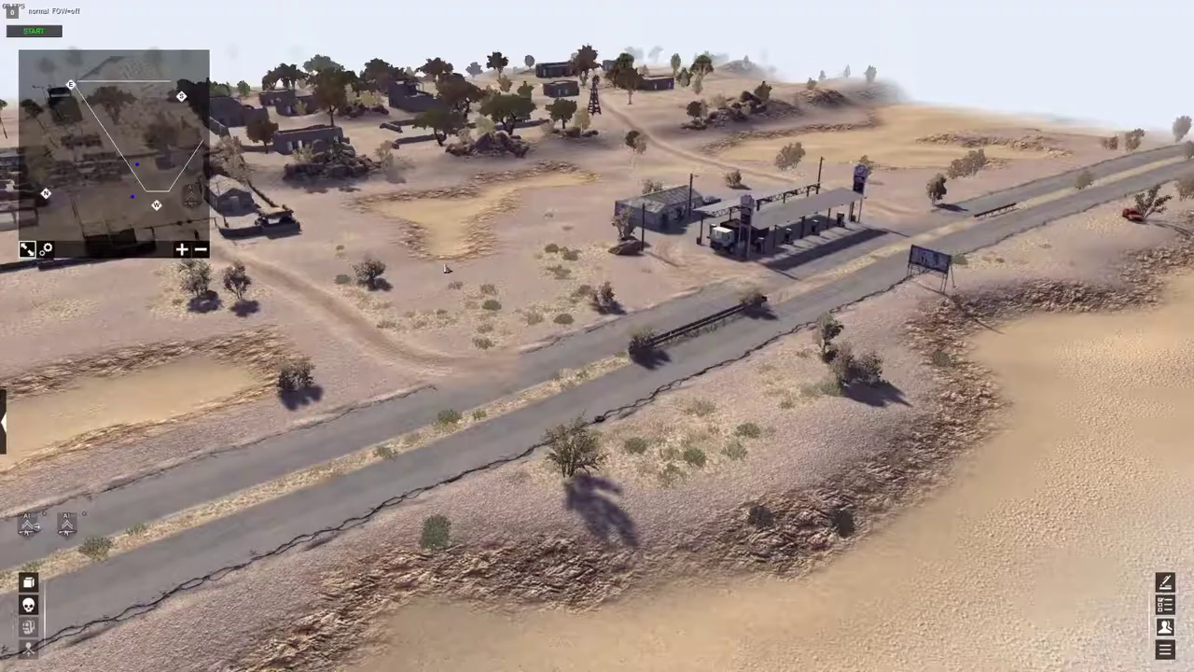
Step: Switch to mission entity placement and pick matv_m240 from the USA vehicles' matv group
key(Down)
key(Left)
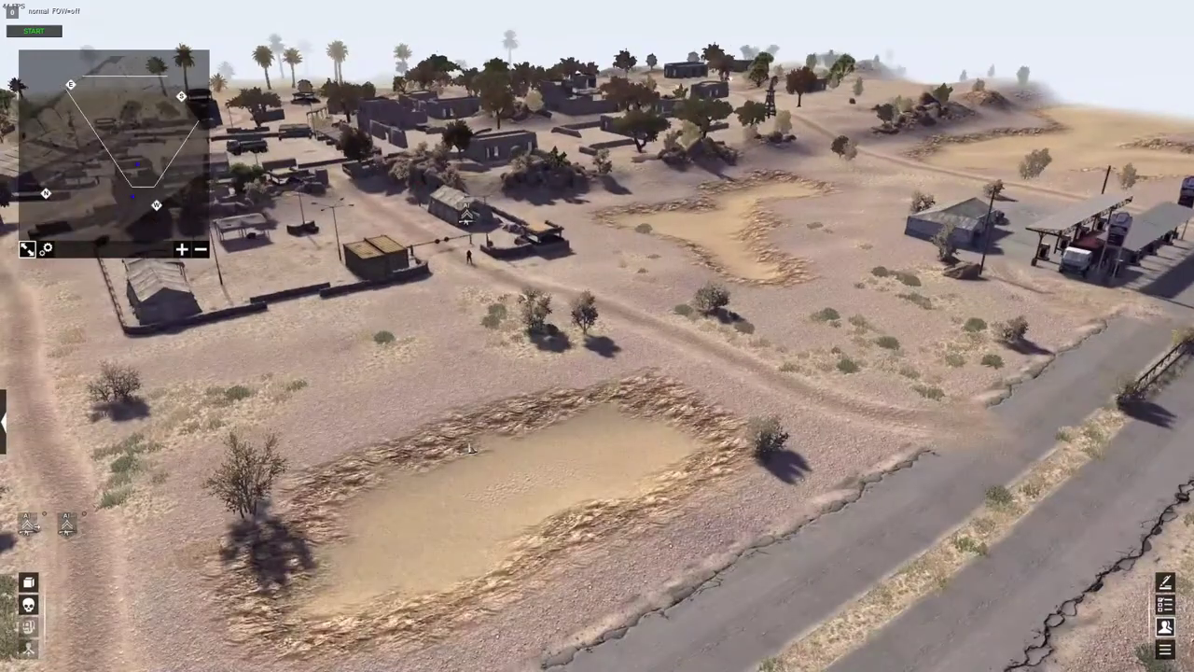
key(F3)
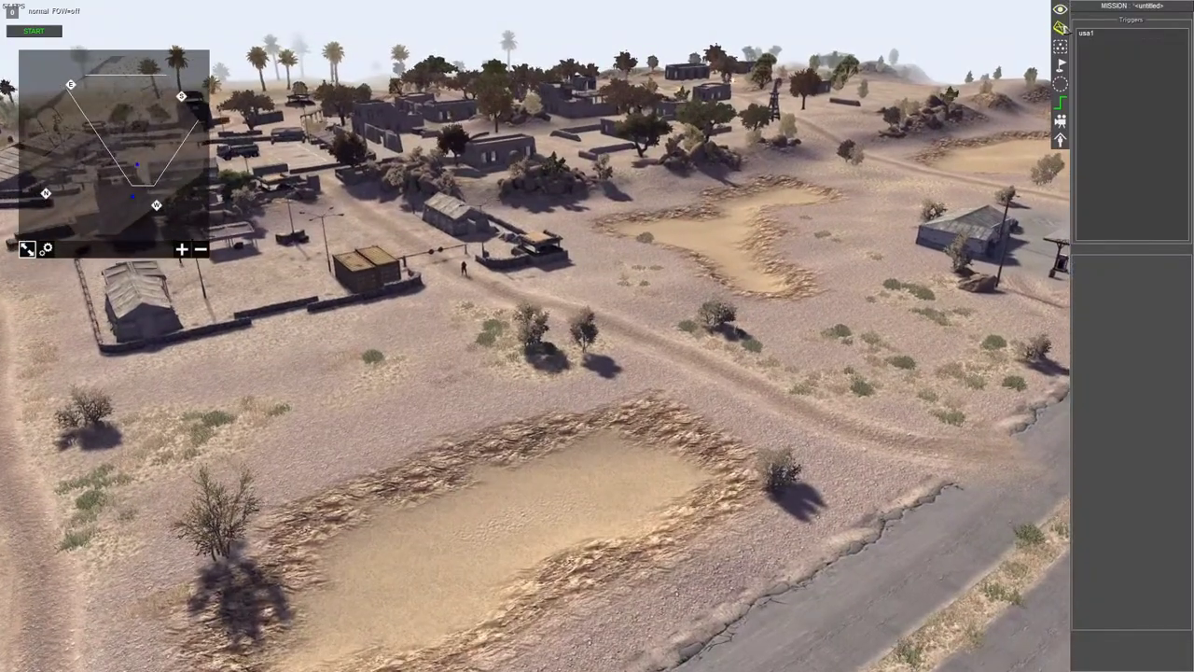
click(1061, 27)
click(1086, 53)
click(1077, 31)
click(1076, 42)
click(1086, 131)
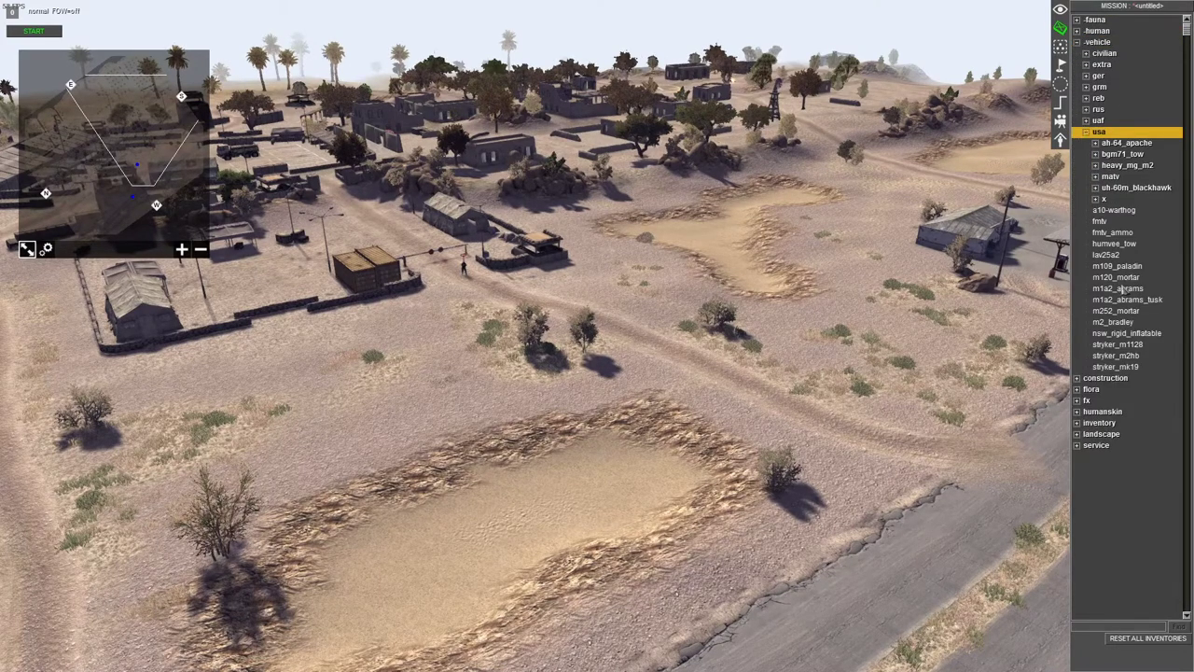
click(1115, 176)
click(1122, 187)
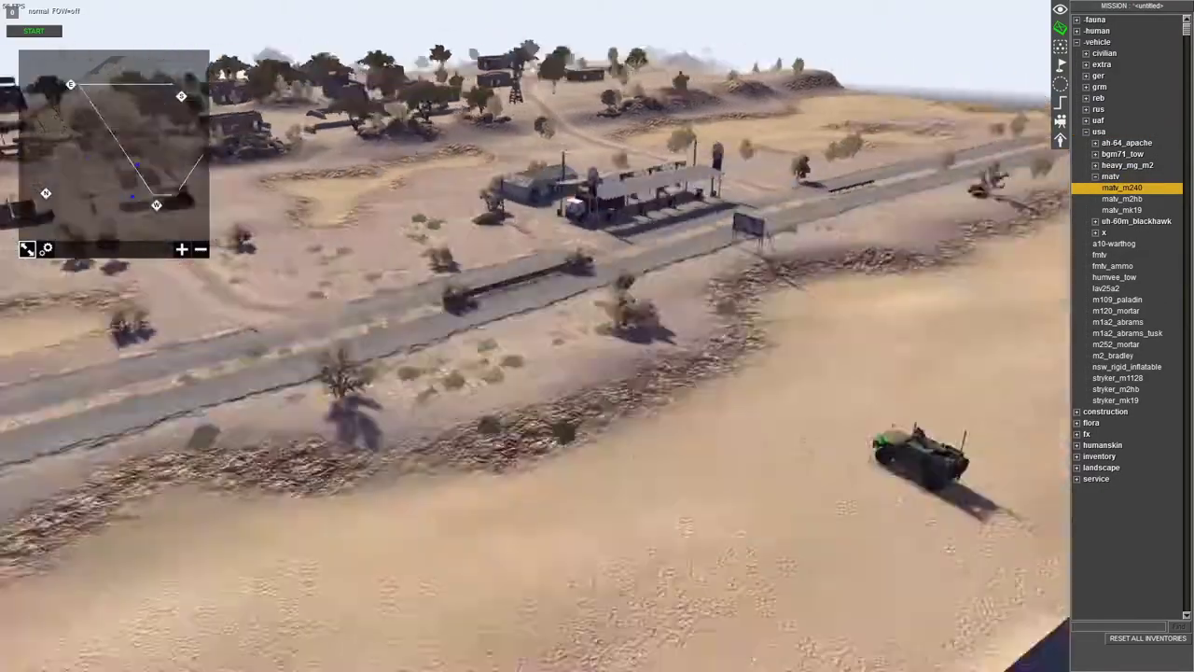
Step: Place the matv_m240 on the desert-side lane of the road, near the soldier
click(933, 455)
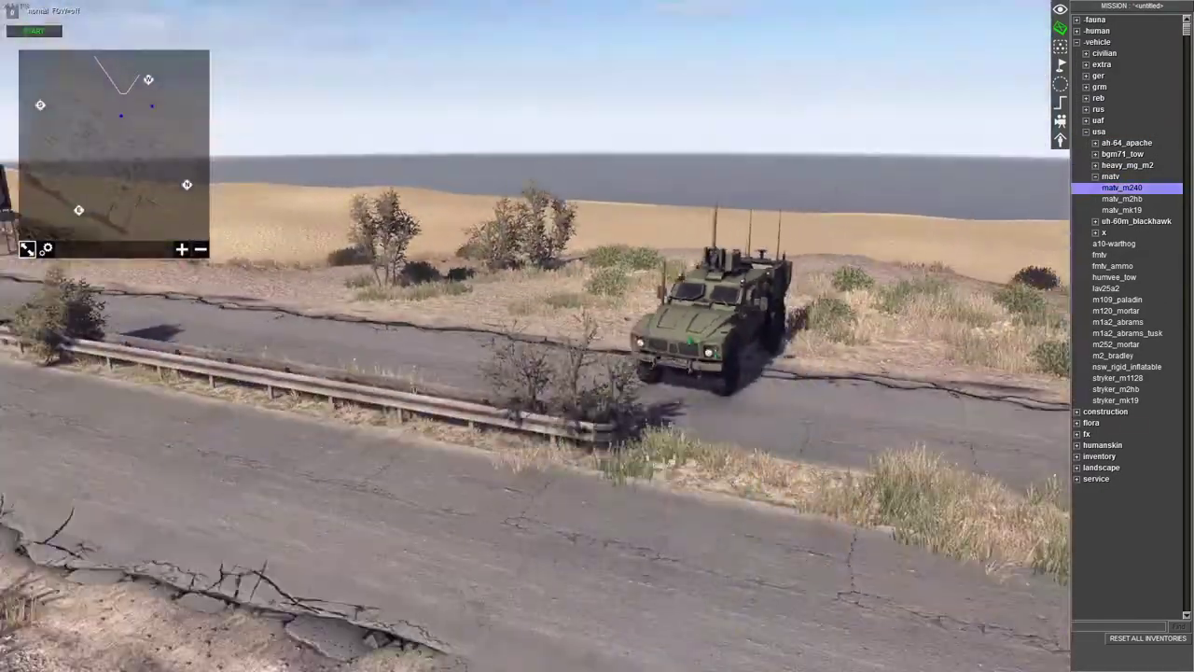
key(Down)
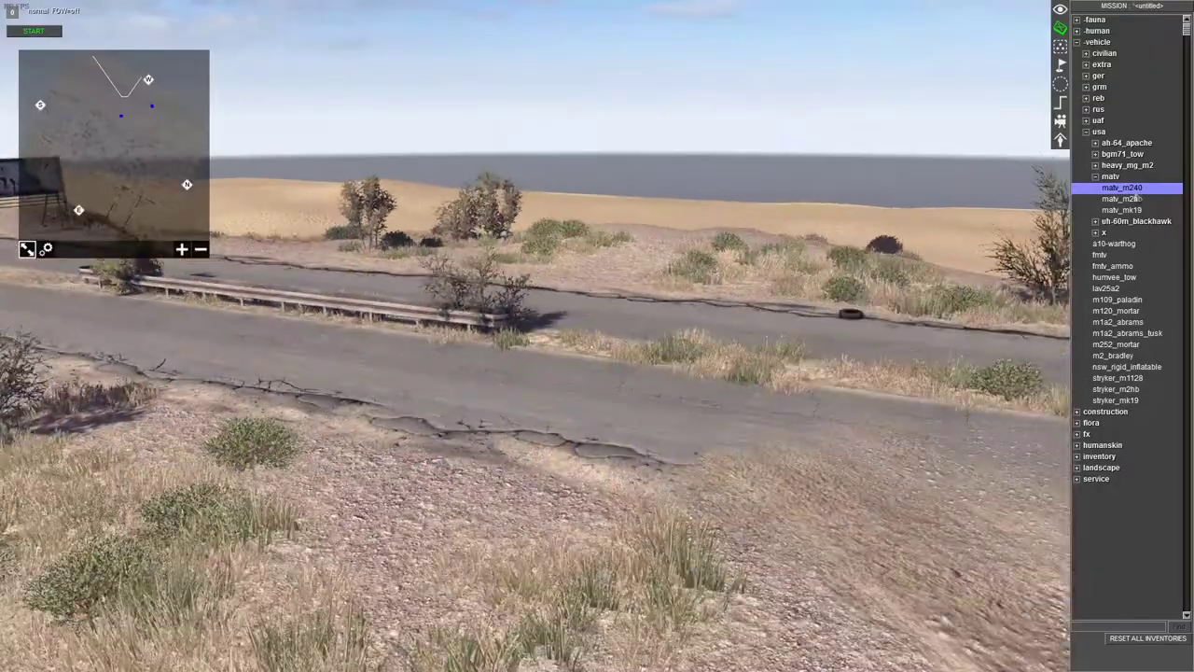
click(1138, 190)
middle_drag(810, 313, 544, 399)
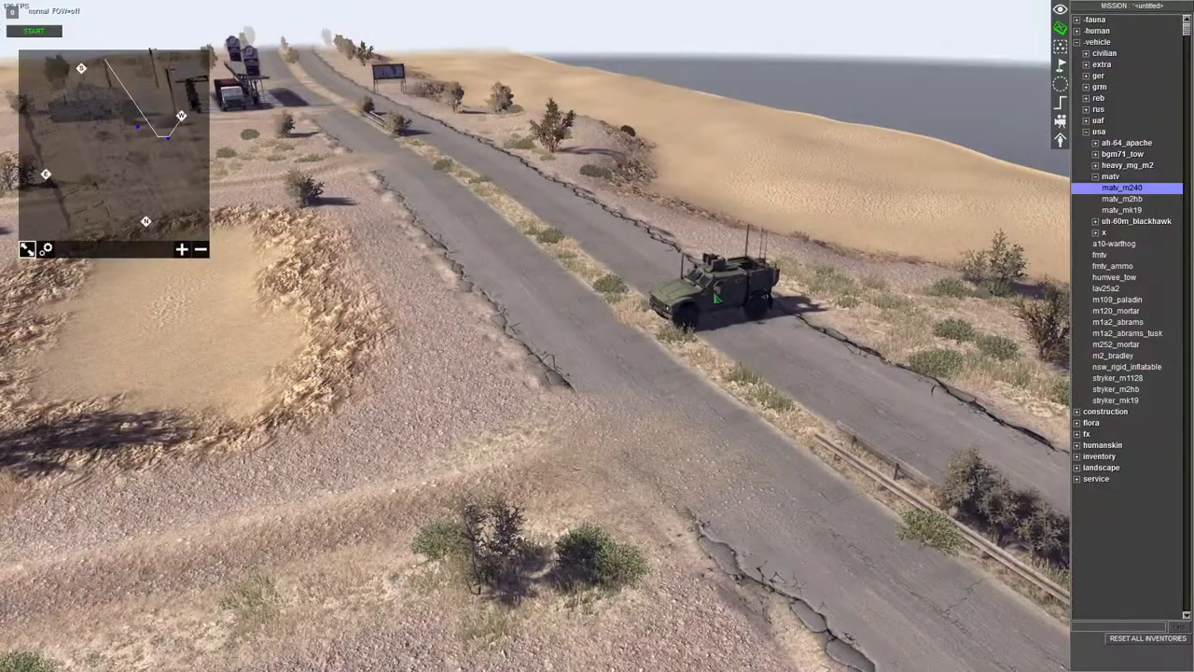
click(715, 296)
Step: Rotate the placed matv_m240 so it points along the road, away from the soldier
scroll(716, 299, up, 2)
alt+drag(727, 308, 849, 415)
scroll(849, 417, up, 3)
middle_drag(849, 416, 1008, 382)
click(849, 416)
scroll(849, 416, down, 2)
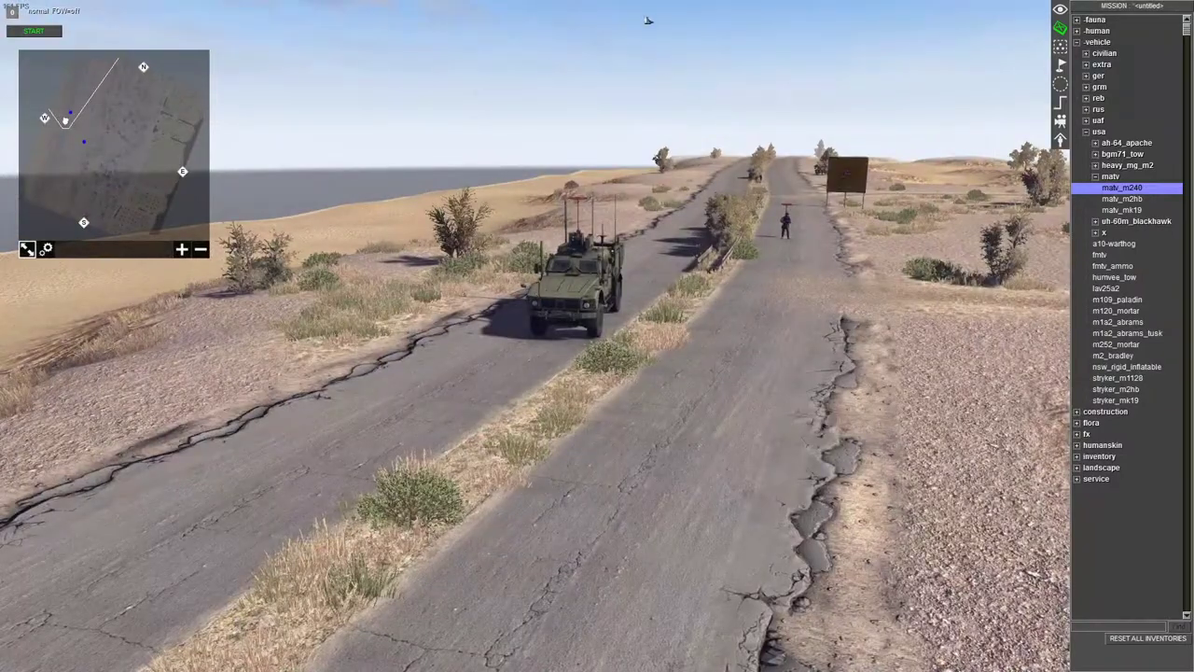
scroll(637, 313, down, 2)
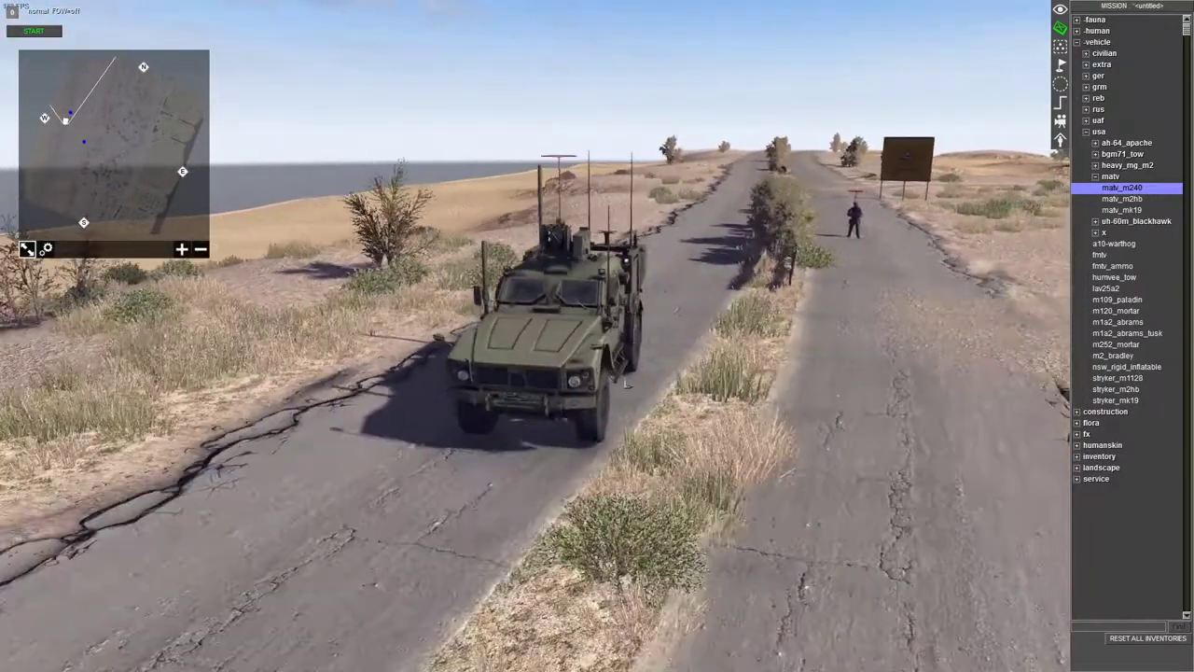
Step: Leave entity editing and examine the MATV M240's crew, armor and weapon information
key(F1)
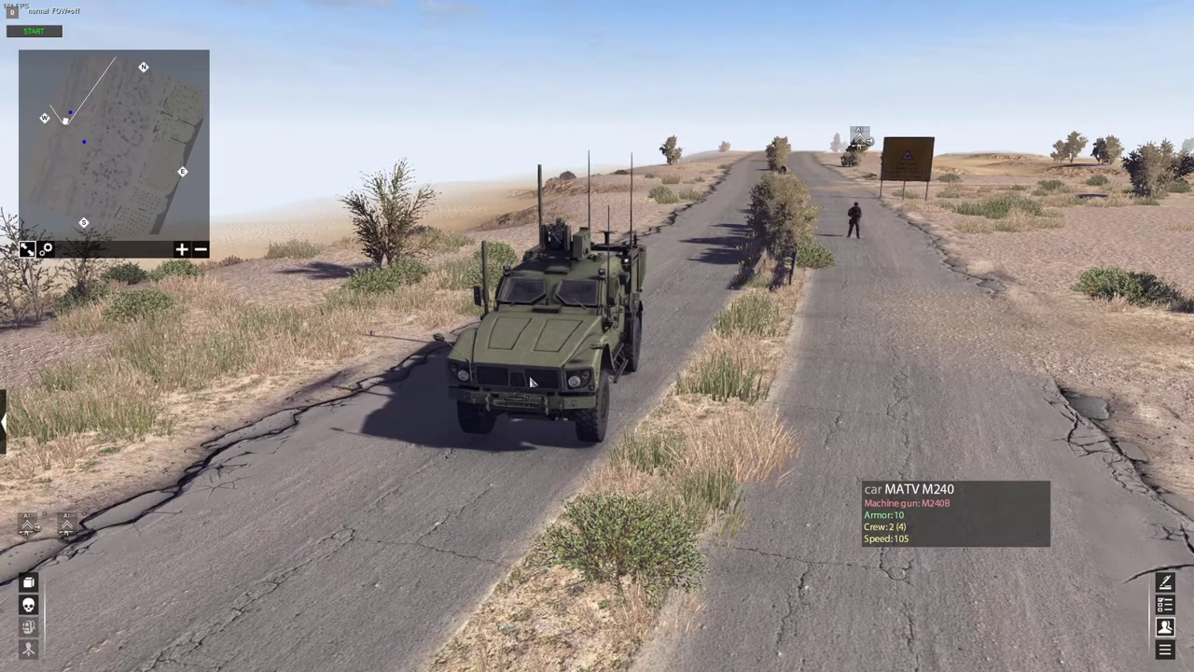
middle_drag(532, 382, 883, 479)
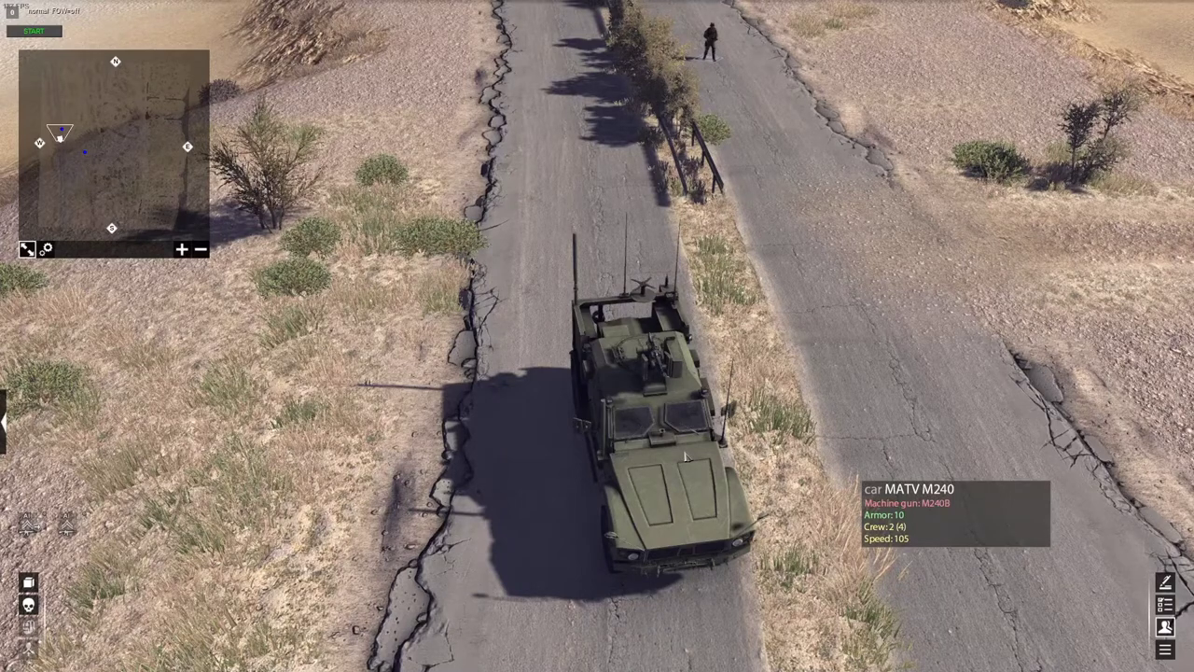
key(F2)
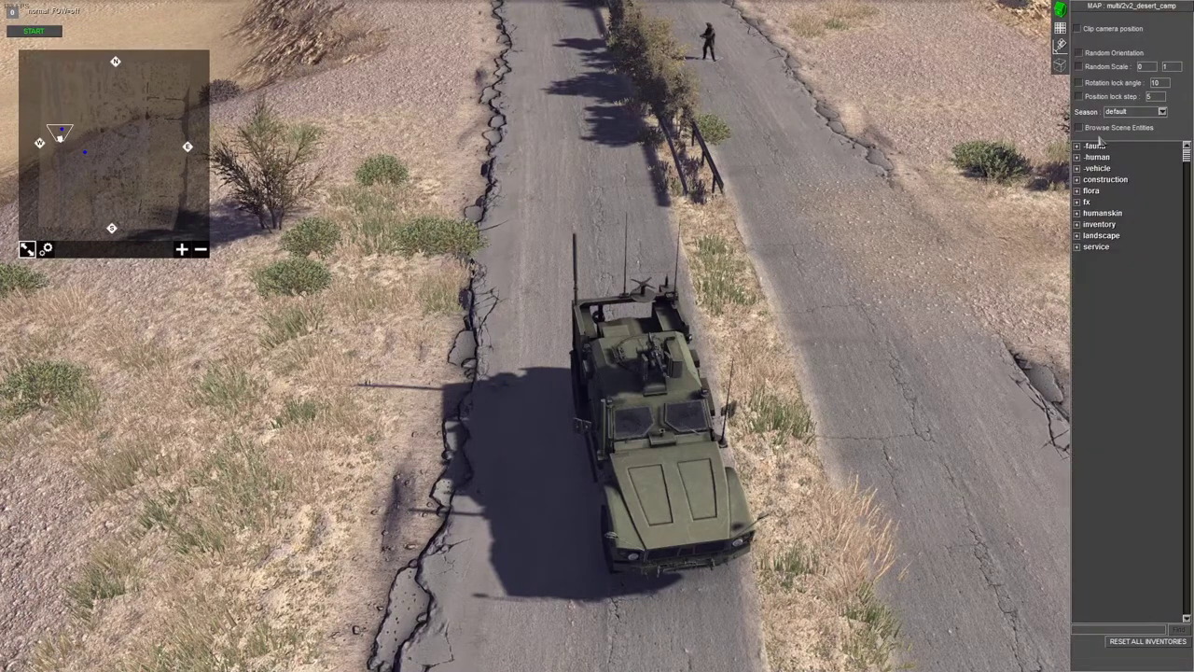
Step: Place two th_assault soldiers from the USA multiplayer human group on the road in front of the vehicle
key(F3)
click(1087, 133)
click(1077, 41)
click(1078, 31)
click(1086, 55)
click(1096, 122)
key(Down)
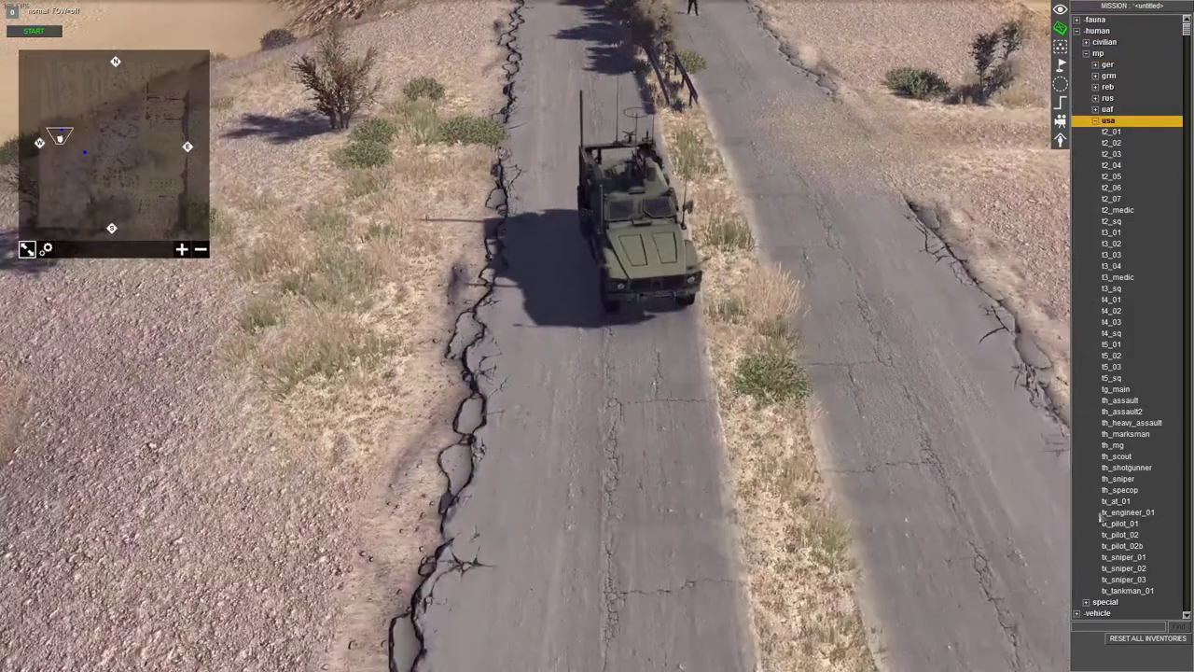
click(1133, 401)
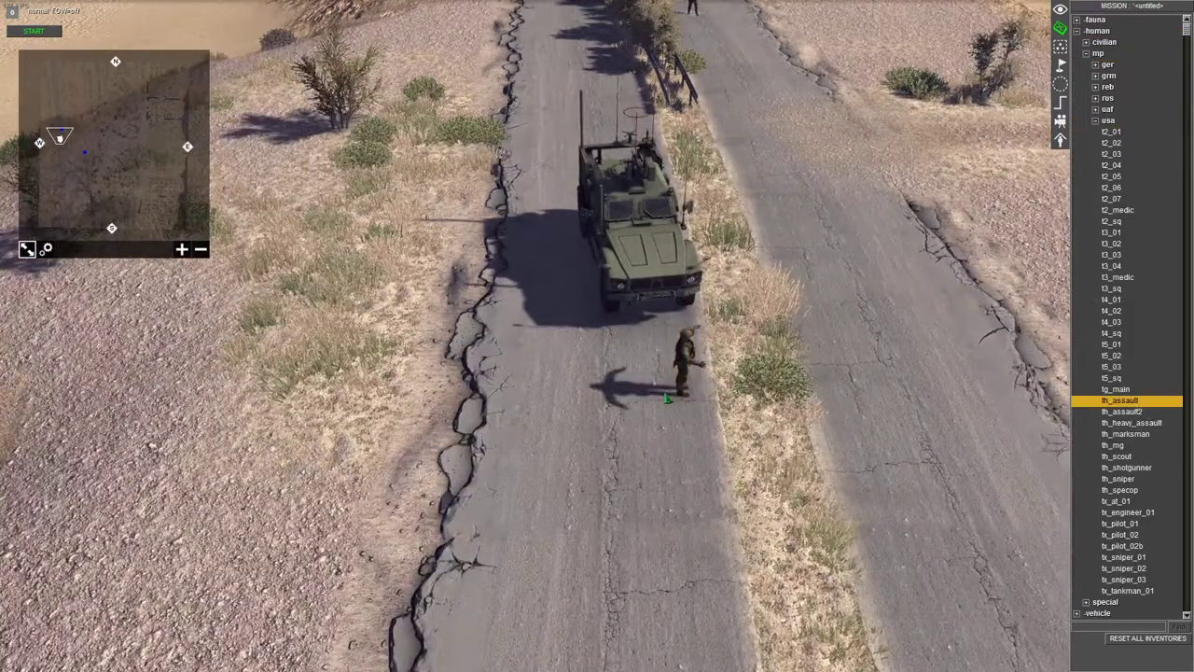
click(576, 379)
click(662, 388)
Step: Leave entity editing and order the two assault soldiers to board the MATV M240
key(F1)
right_click(627, 276)
mouse_move(635, 280)
middle_down()
mouse_move(627, 385)
mouse_move(617, 375)
middle_up()
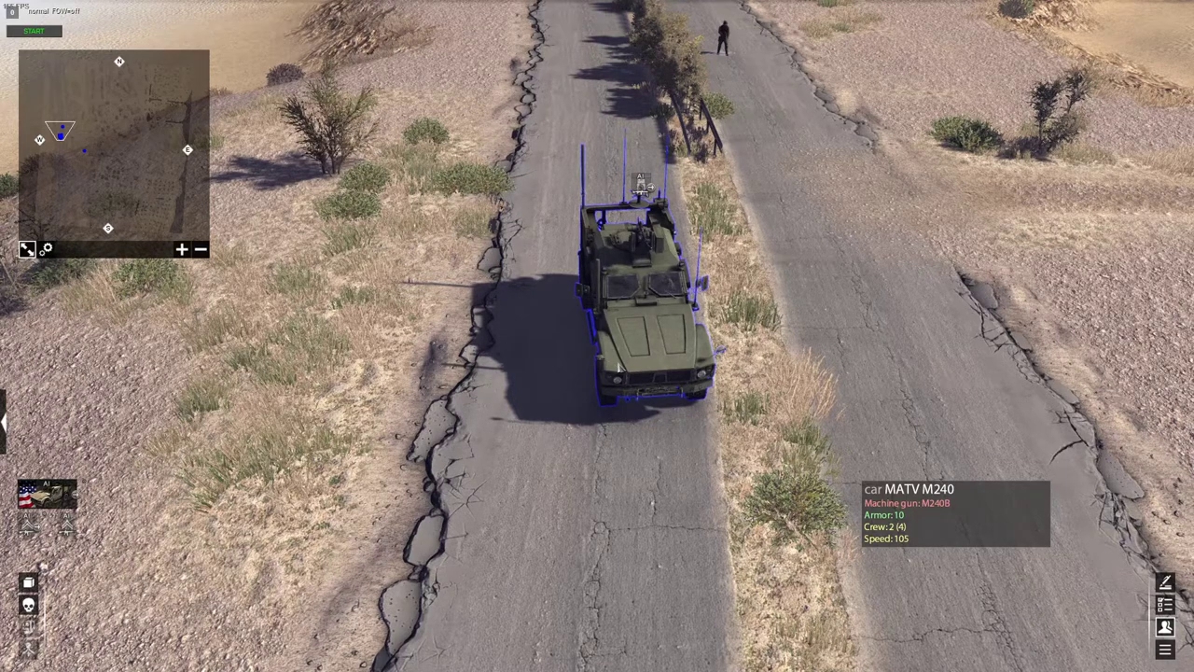
Step: Return to entity placement and add two more th_assault soldiers in front of the vehicle
key(F3)
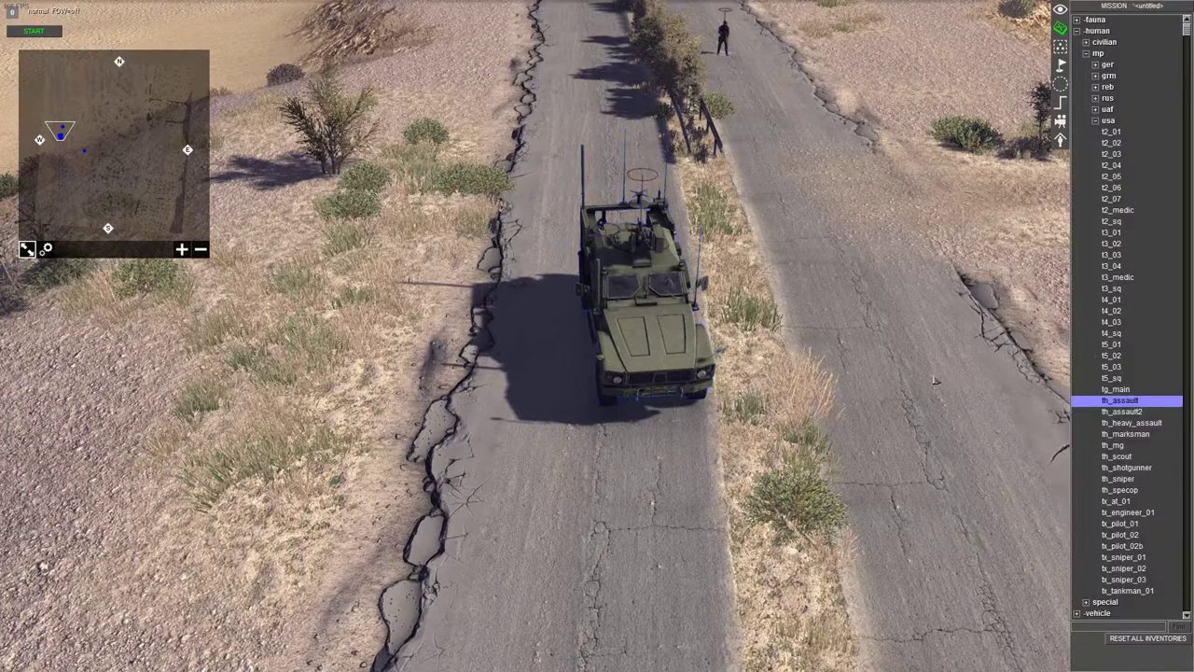
click(1117, 404)
click(523, 469)
click(644, 471)
Step: Leave entity editing and order the second pair of assault soldiers to board the MATV M240 as passengers
key(F1)
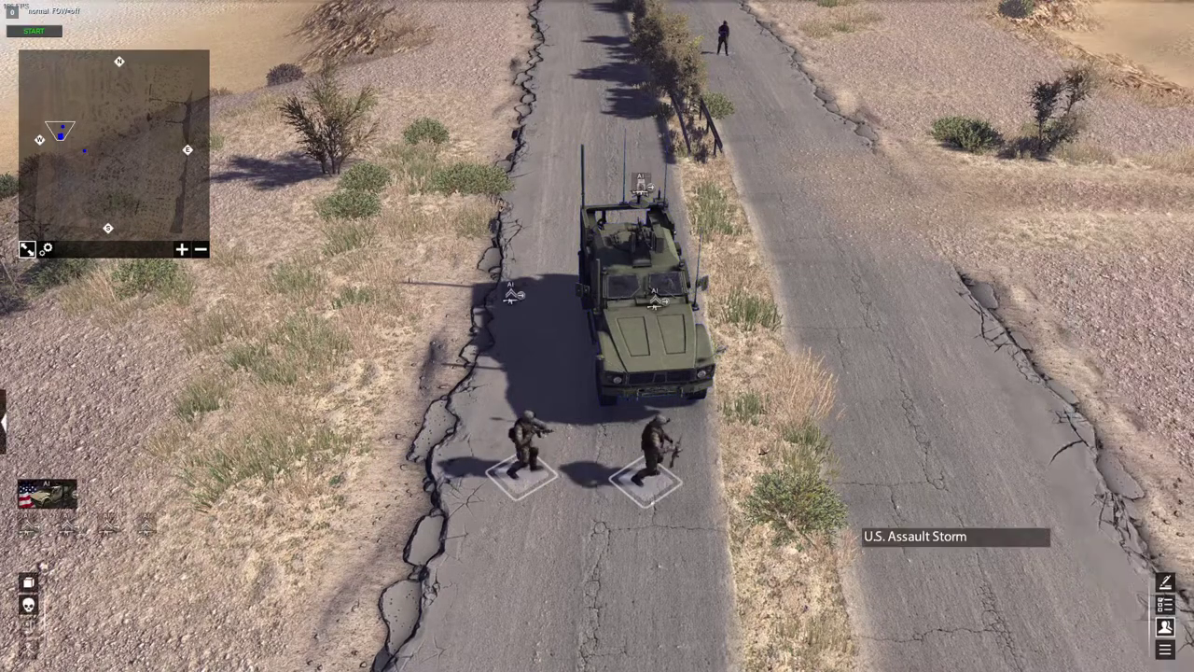
right_click(591, 331)
click(573, 329)
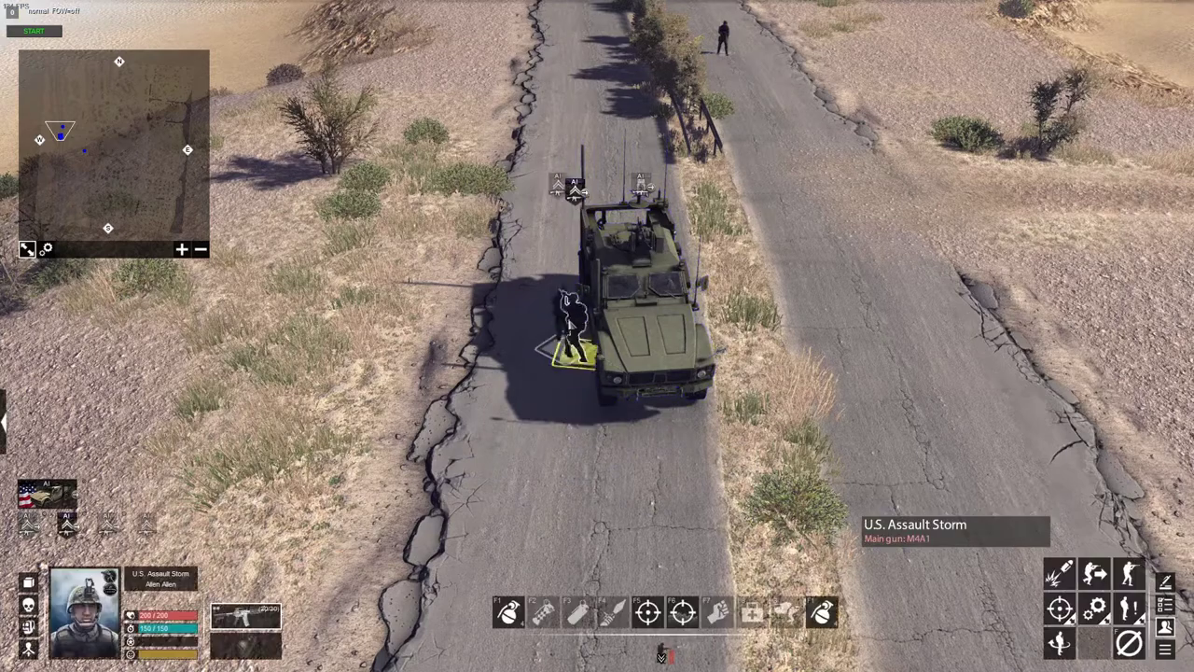
middle_drag(481, 297, 207, 175)
drag(776, 397, 584, 336)
right_click(683, 266)
Step: Select the crewed MATV M240, take direct control to drive it forward briefly, and release control
middle_drag(684, 266, 700, 214)
scroll(700, 215, up, 3)
middle_drag(597, 289, 326, 373)
middle_drag(597, 336, 721, 360)
click(719, 359)
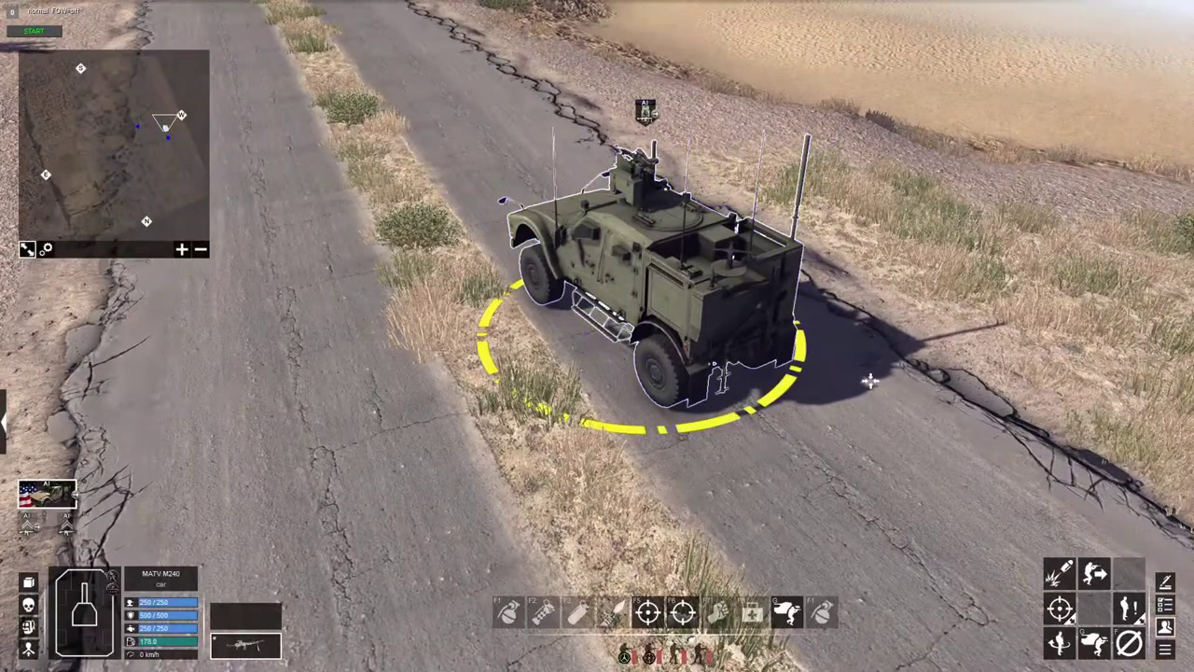
key(e)
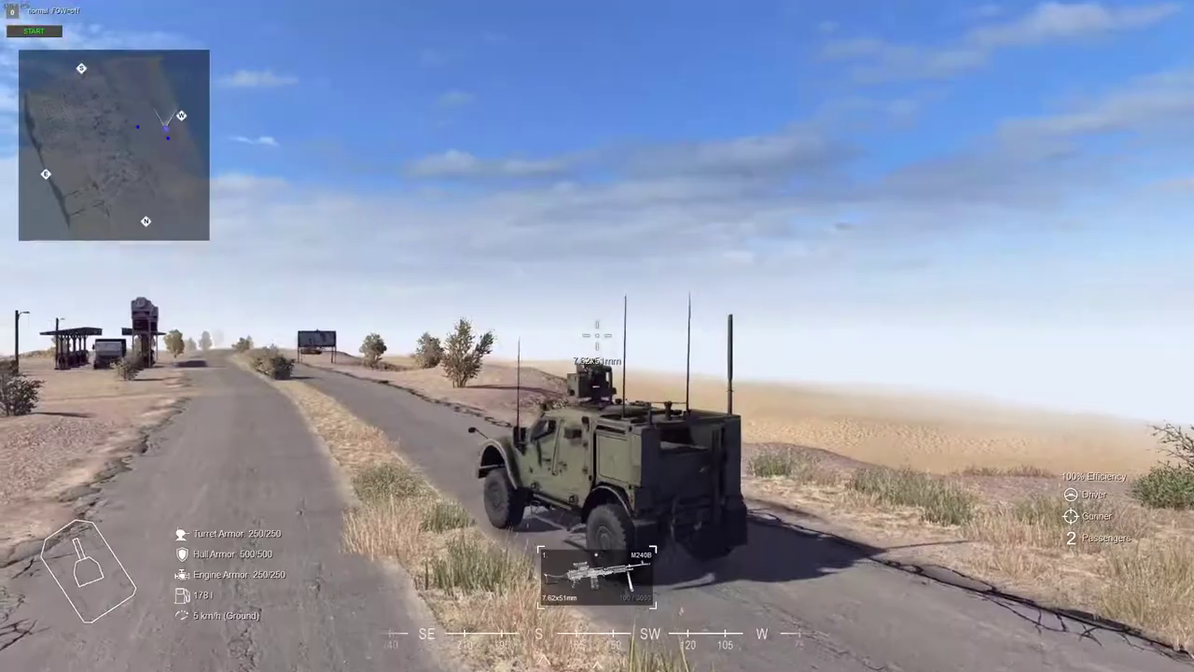
key(w)
key(e)
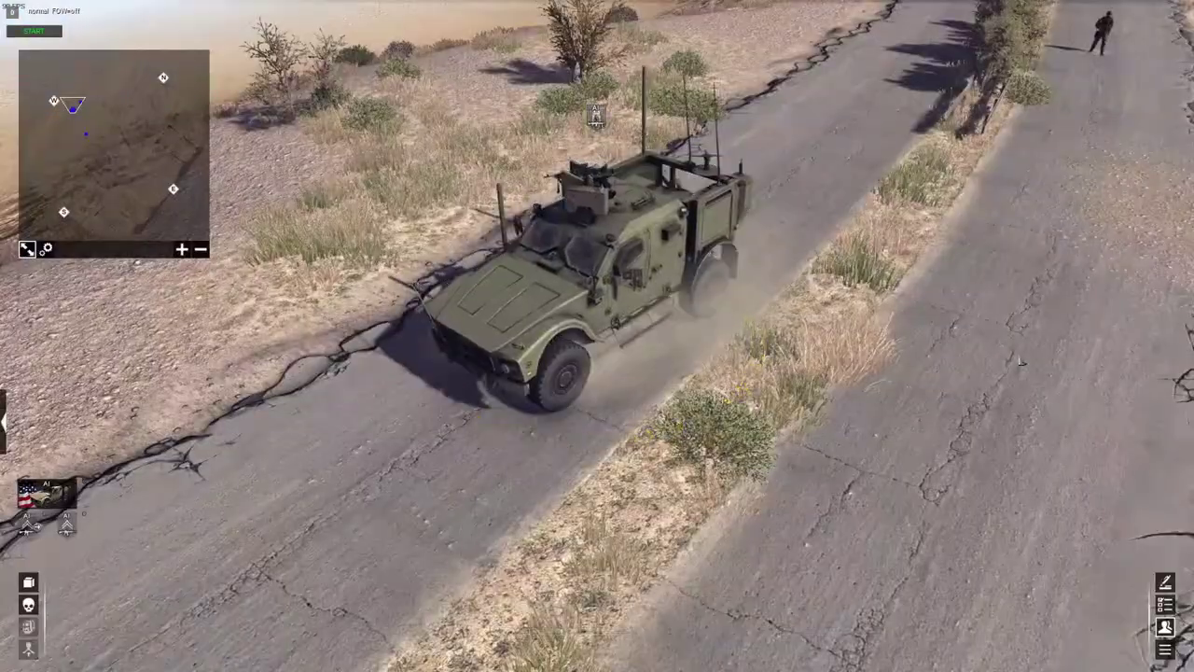
Step: Reopen entity editing, select the MATV M240 and add the tag usa1 to it
scroll(792, 242, down, 5)
key(F3)
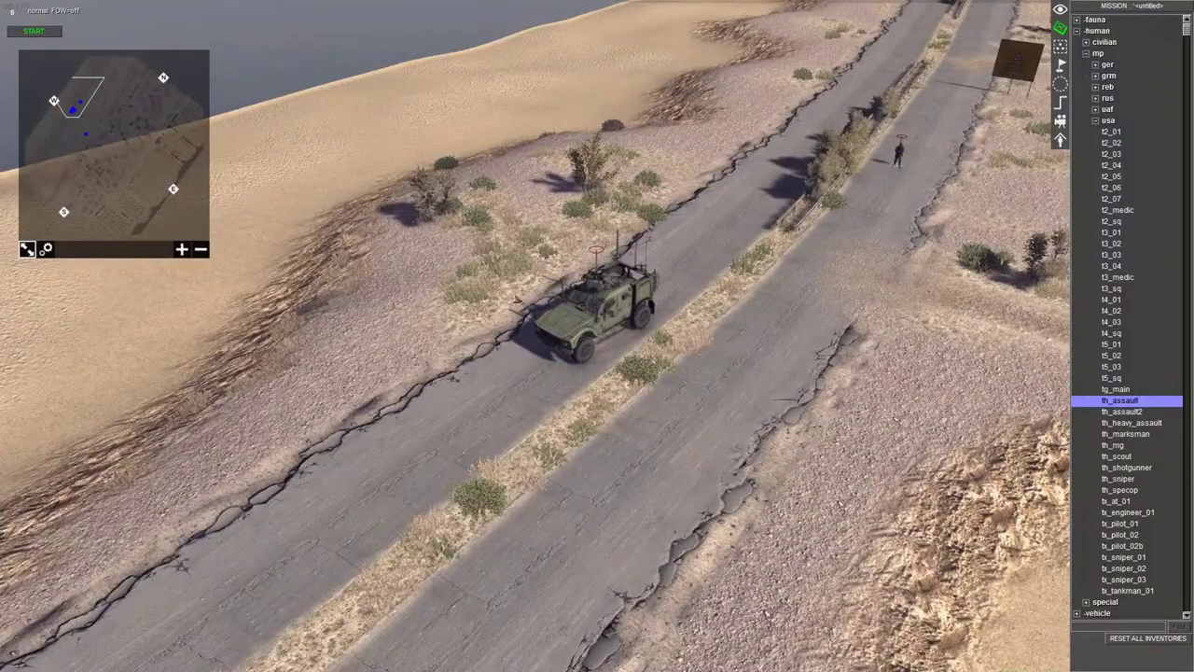
click(597, 338)
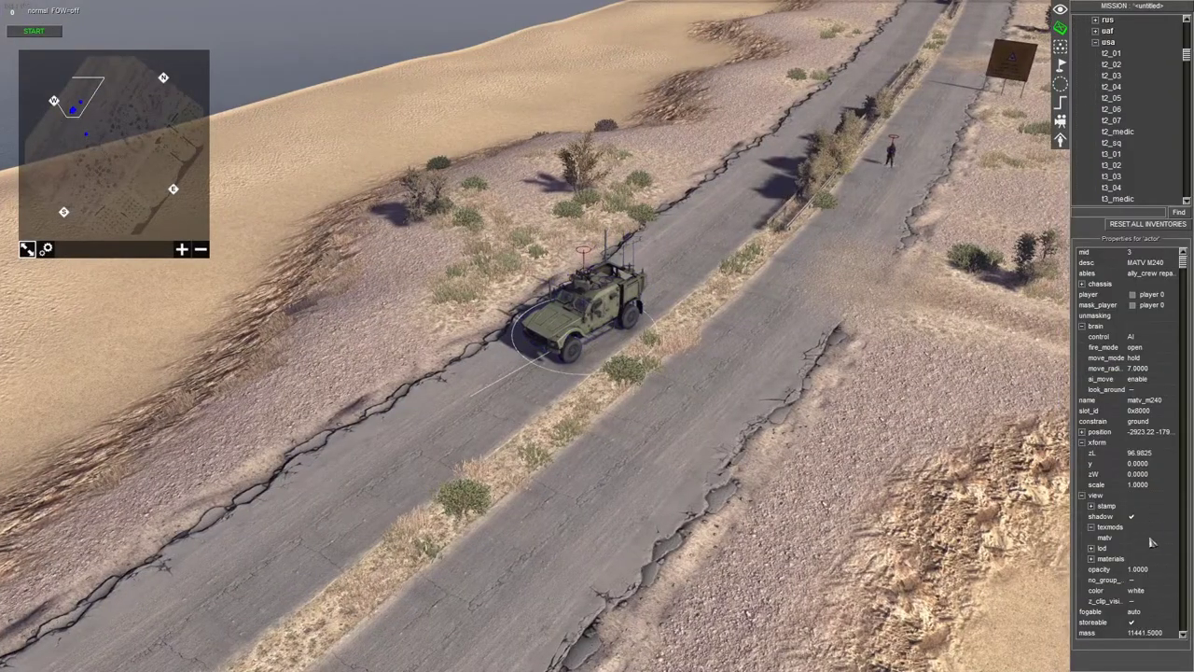
scroll(1157, 536, down, 3)
click(1175, 592)
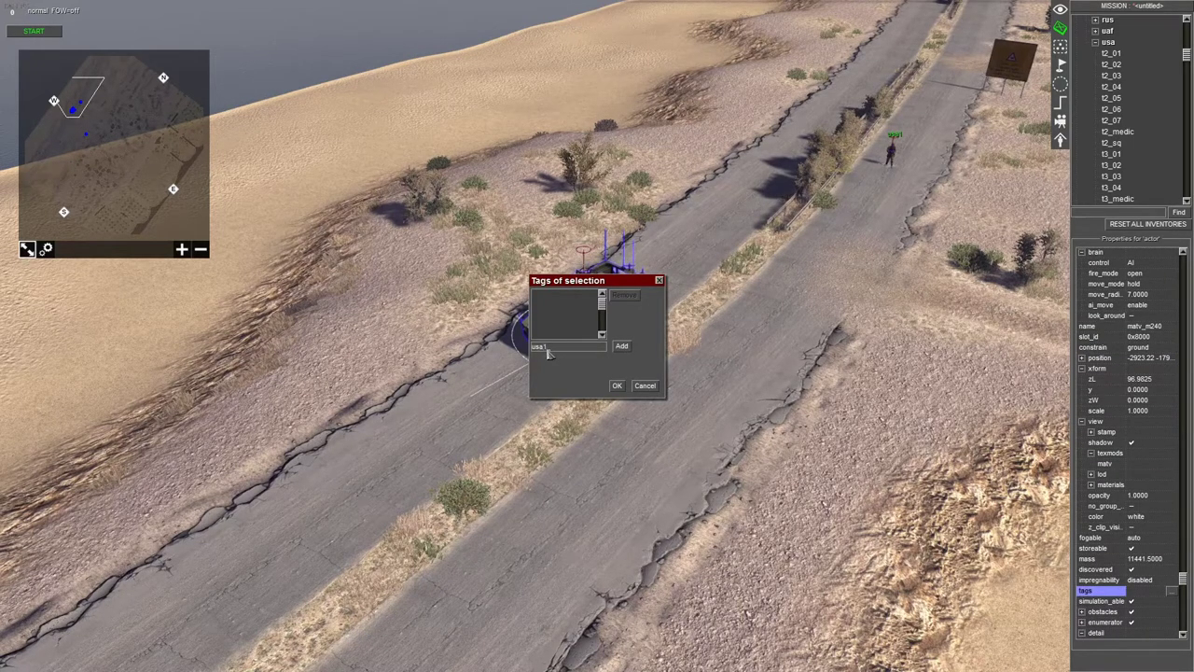
click(617, 385)
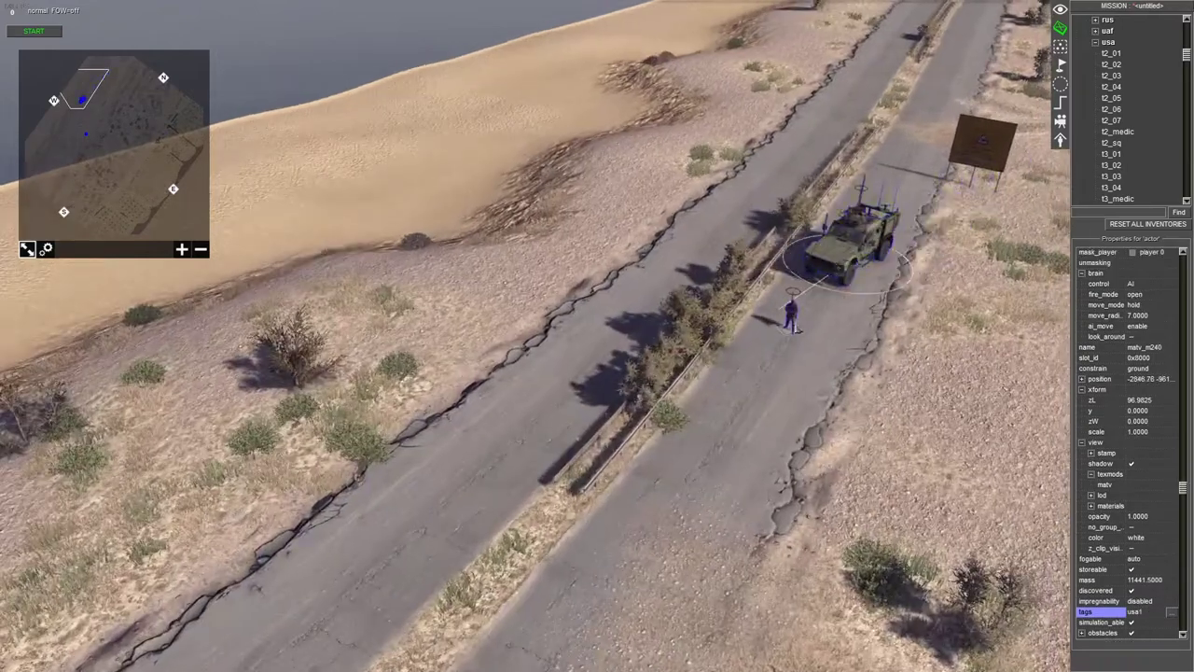
Step: Delete the soldier standing on the road and move the MATV M240 forward along the same lane
click(794, 319)
key(Delete)
drag(831, 267, 787, 358)
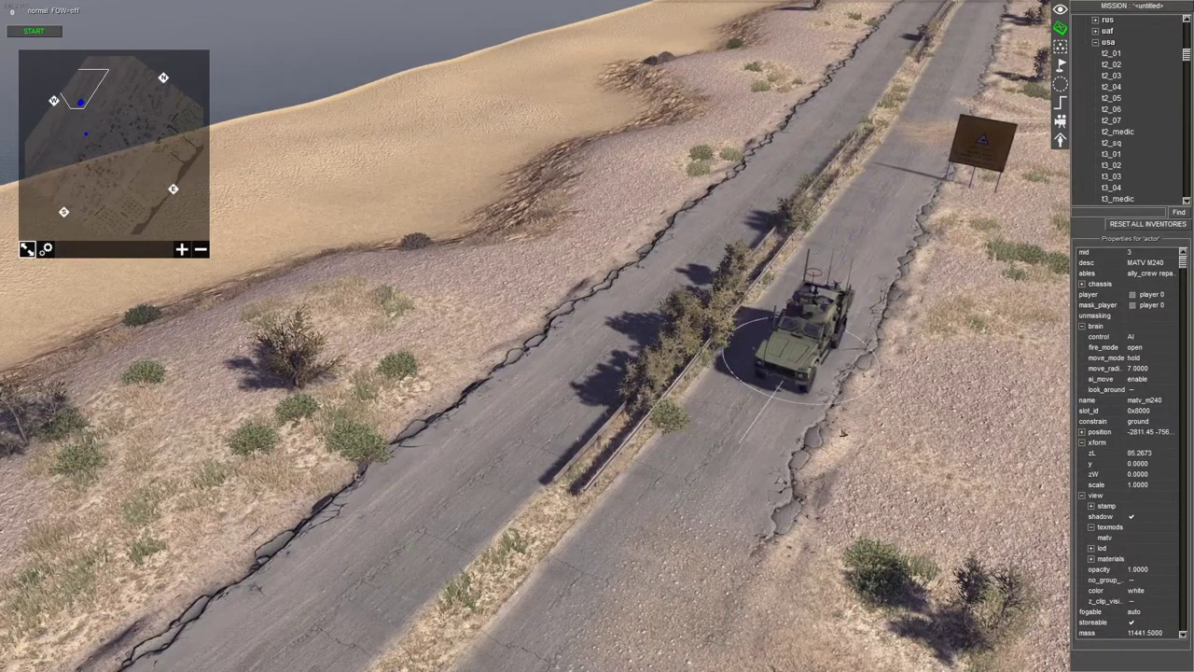
click(842, 432)
Step: Run the mission simulation, follow the MATV M240 along its waypoint route into the village, and finish the simulation
click(54, 32)
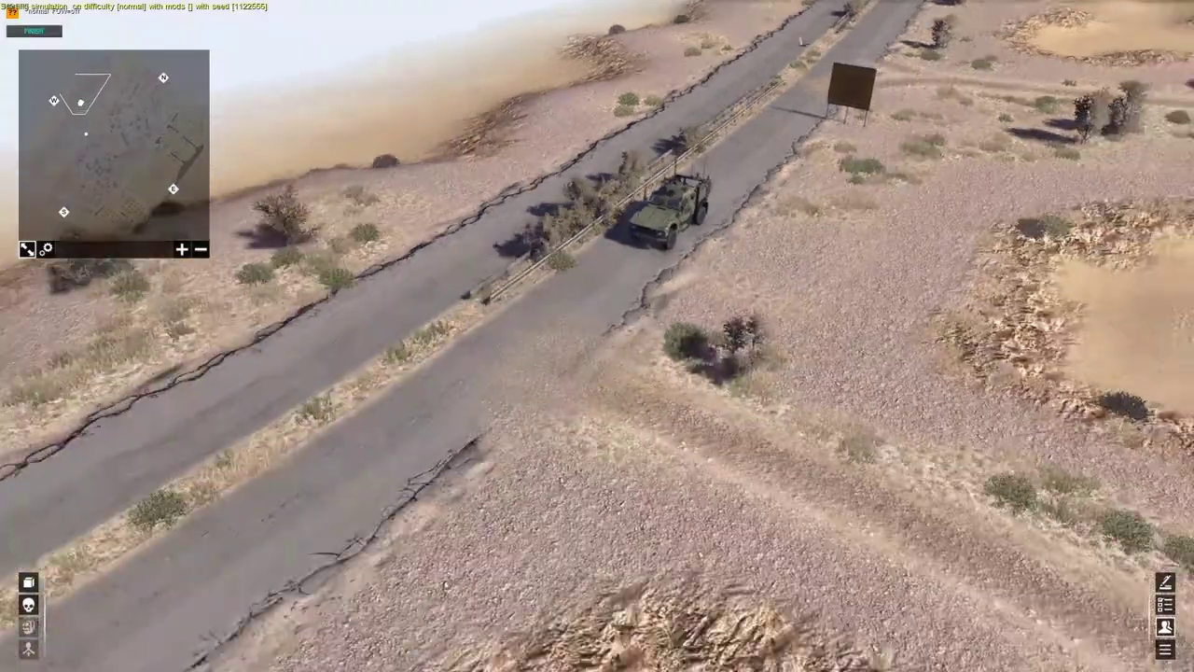
scroll(801, 41, up, 4)
middle_drag(775, 291, 387, 358)
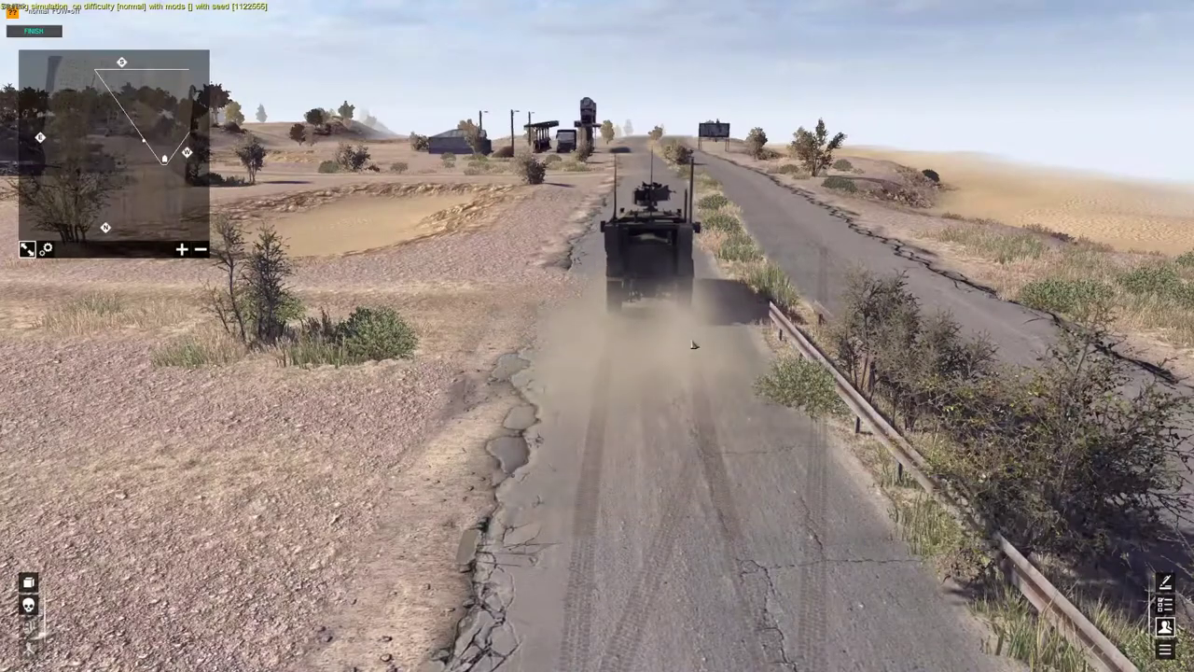
key(Up)
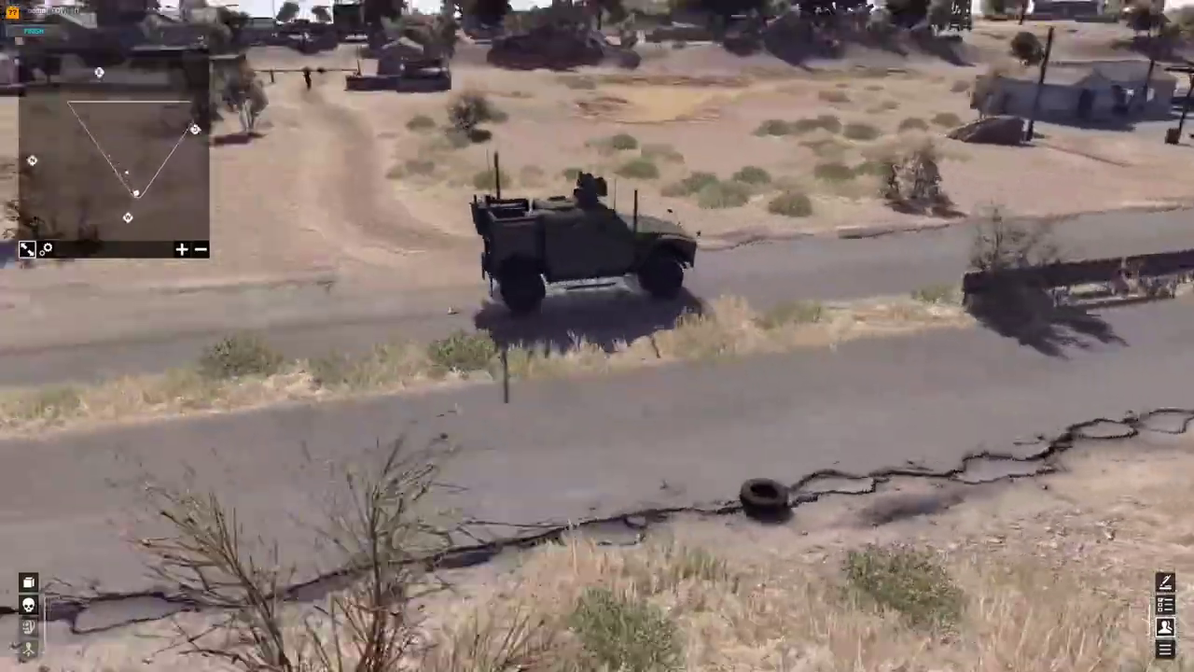
key(Right)
key(Right)
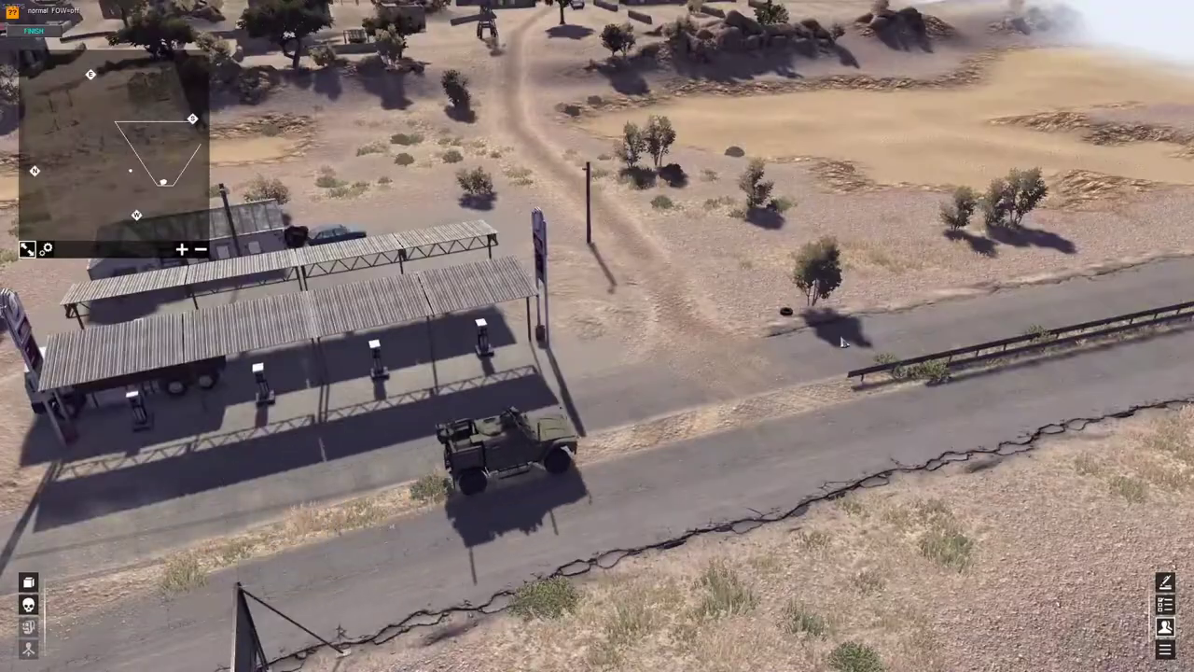
middle_drag(843, 342, 574, 241)
scroll(574, 242, up, 2)
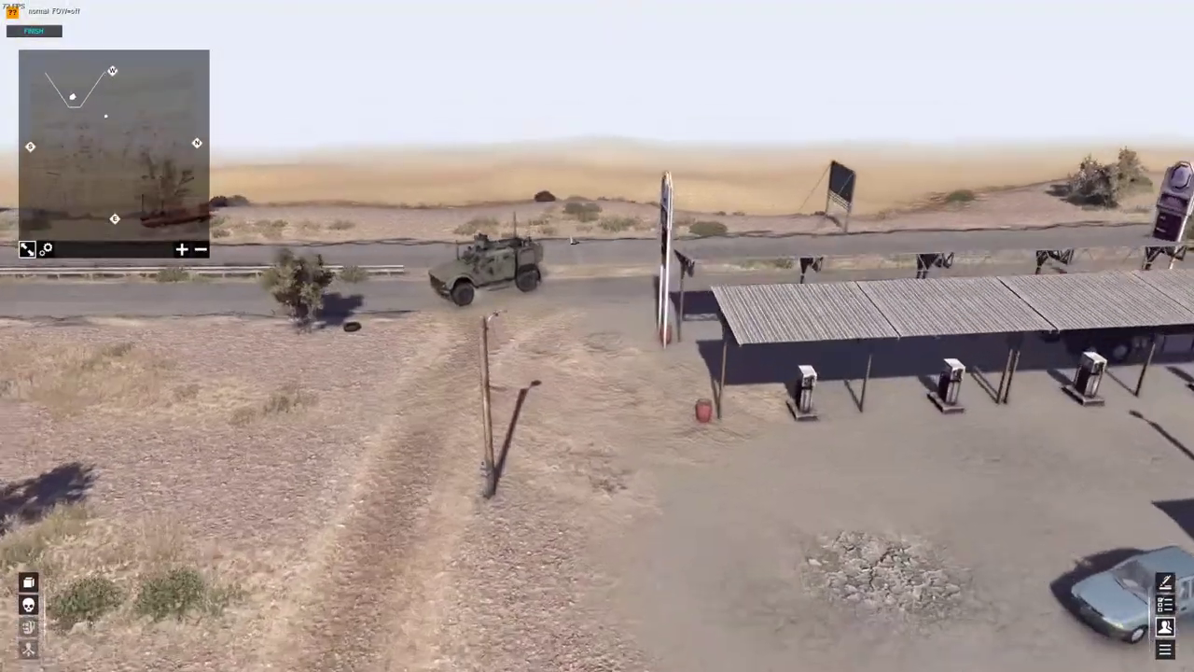
scroll(574, 241, down, 3)
scroll(501, 90, up, 3)
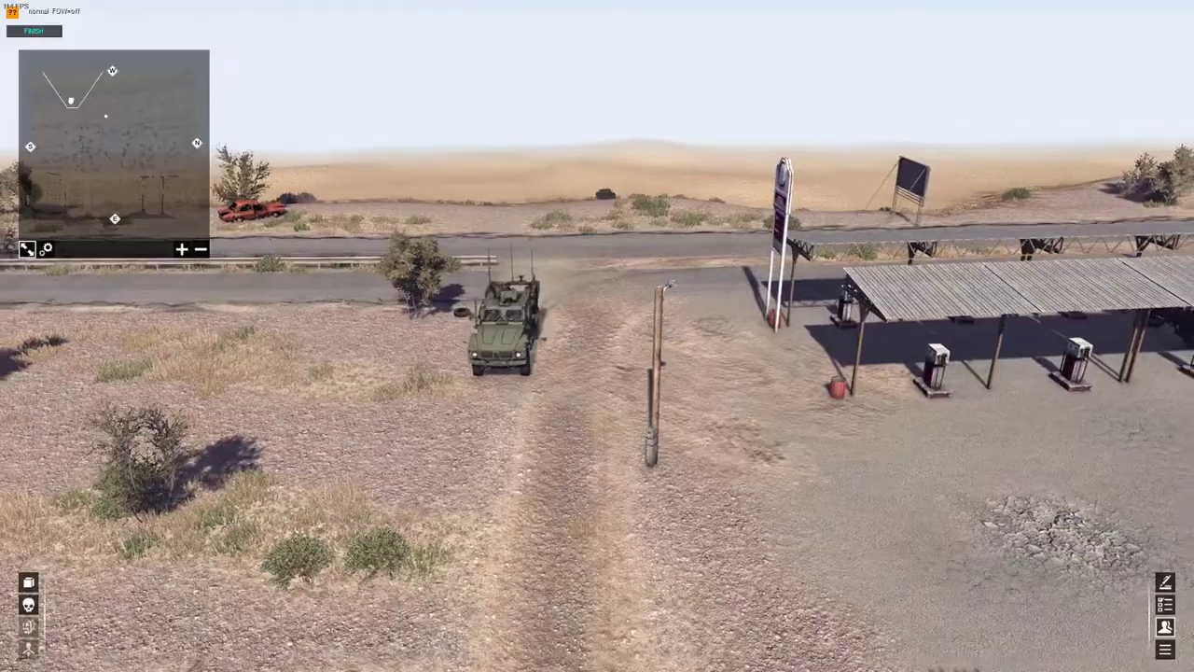
scroll(525, 396, down, 3)
middle_drag(526, 392, 647, 3)
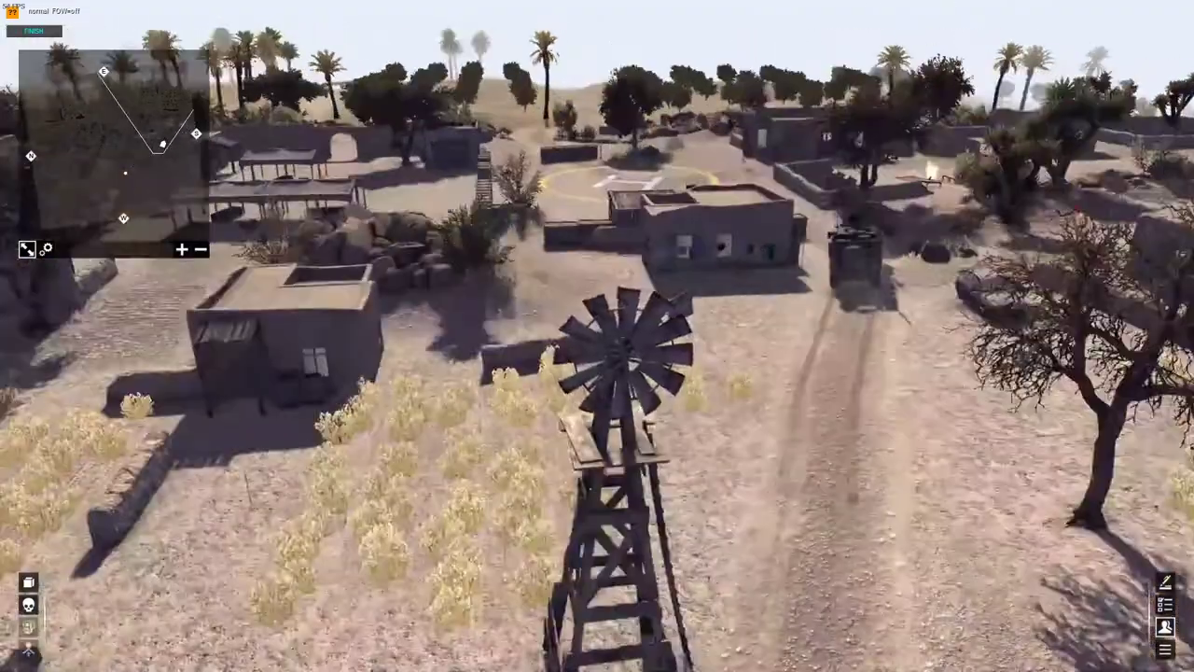
middle_drag(970, 8, 761, 378)
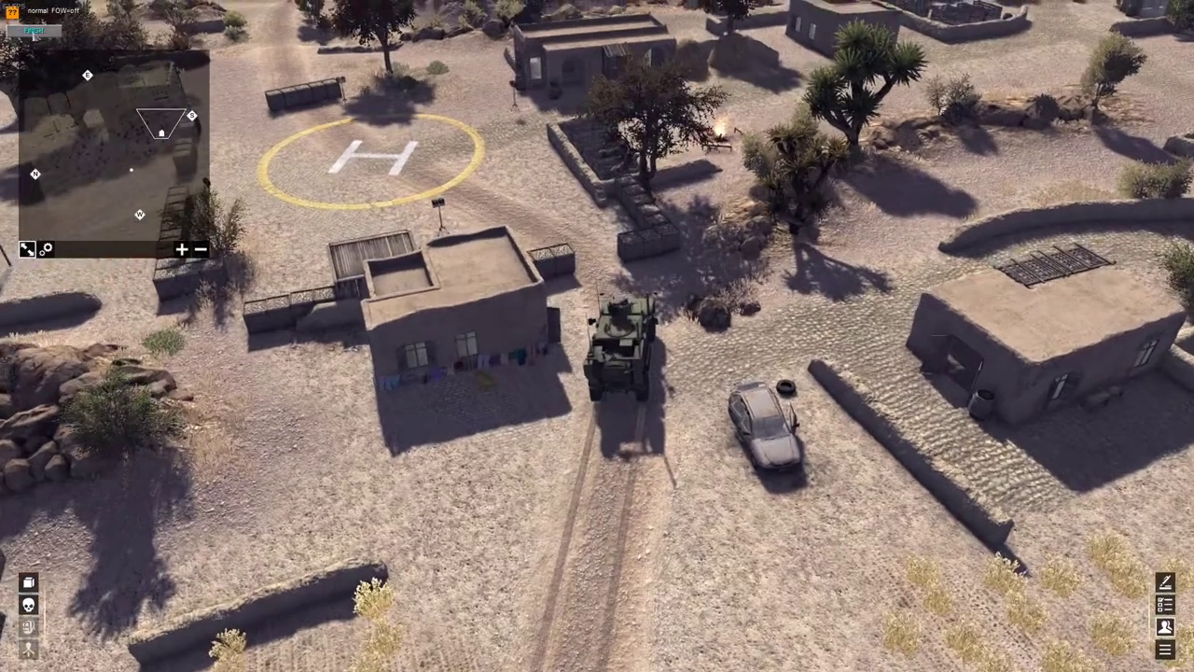
click(34, 32)
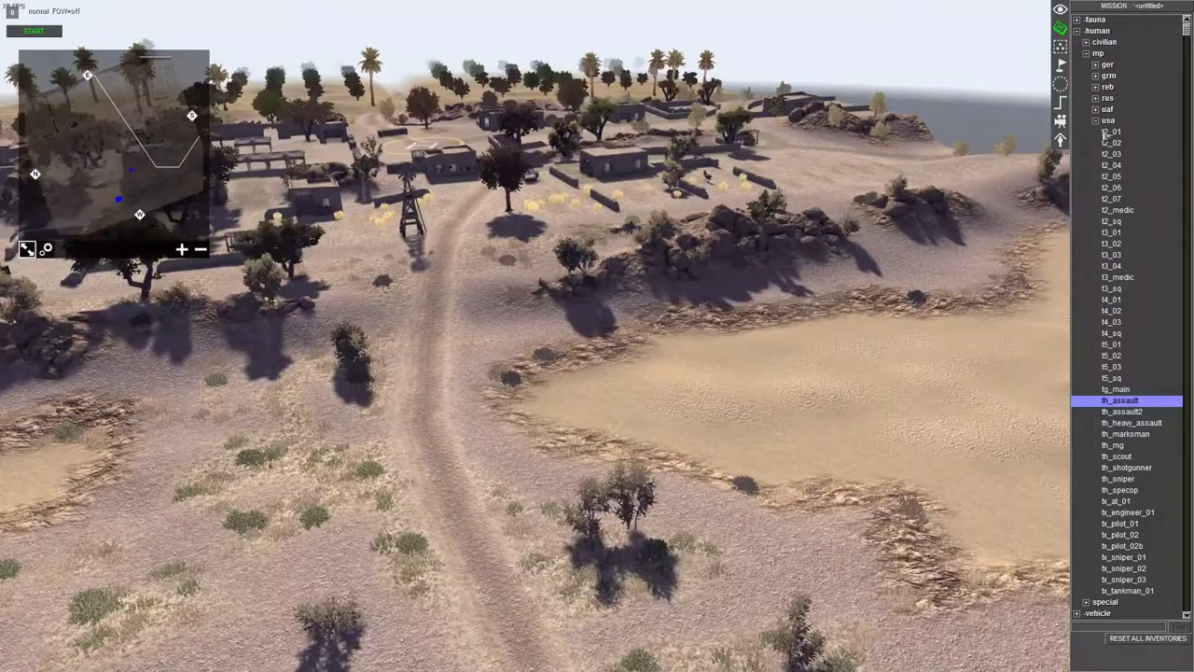
Step: Collapse the human categories in the entity list and expand construction down to its military objects
click(1095, 123)
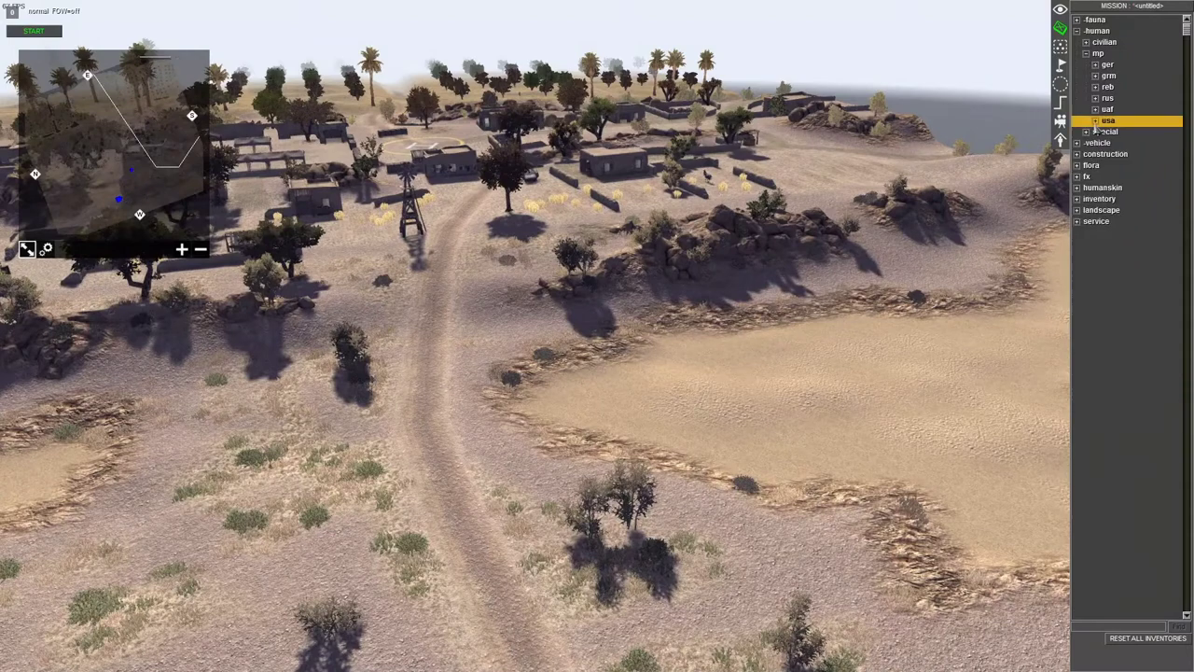
click(1087, 54)
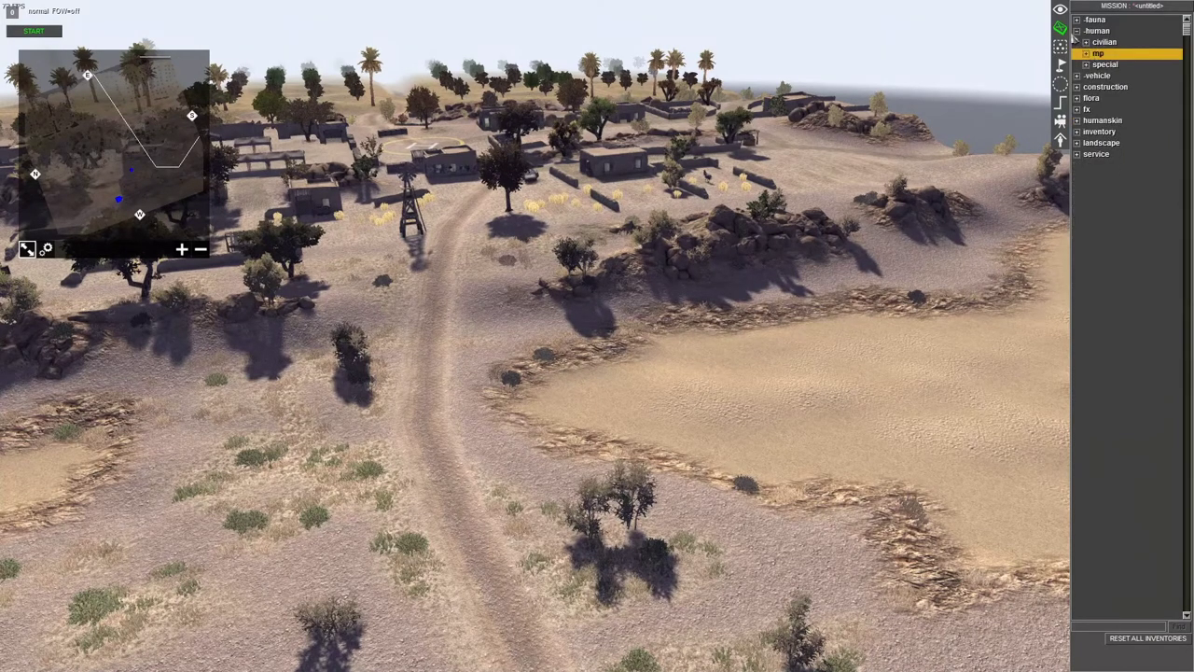
click(1076, 32)
click(1076, 53)
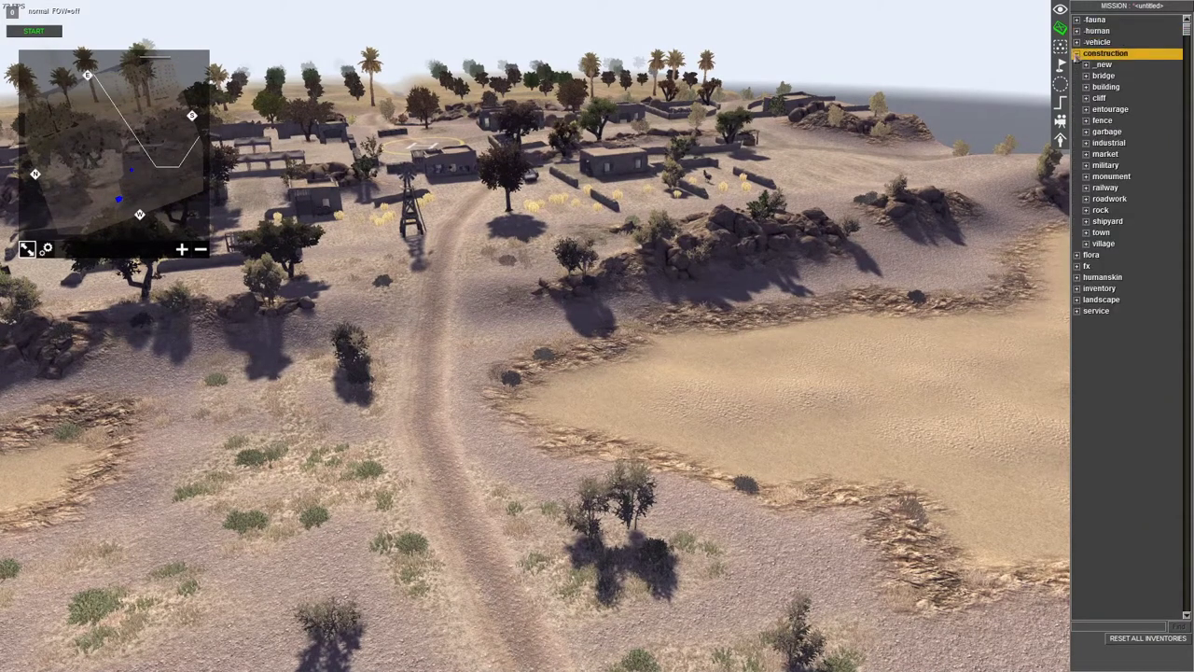
click(1086, 165)
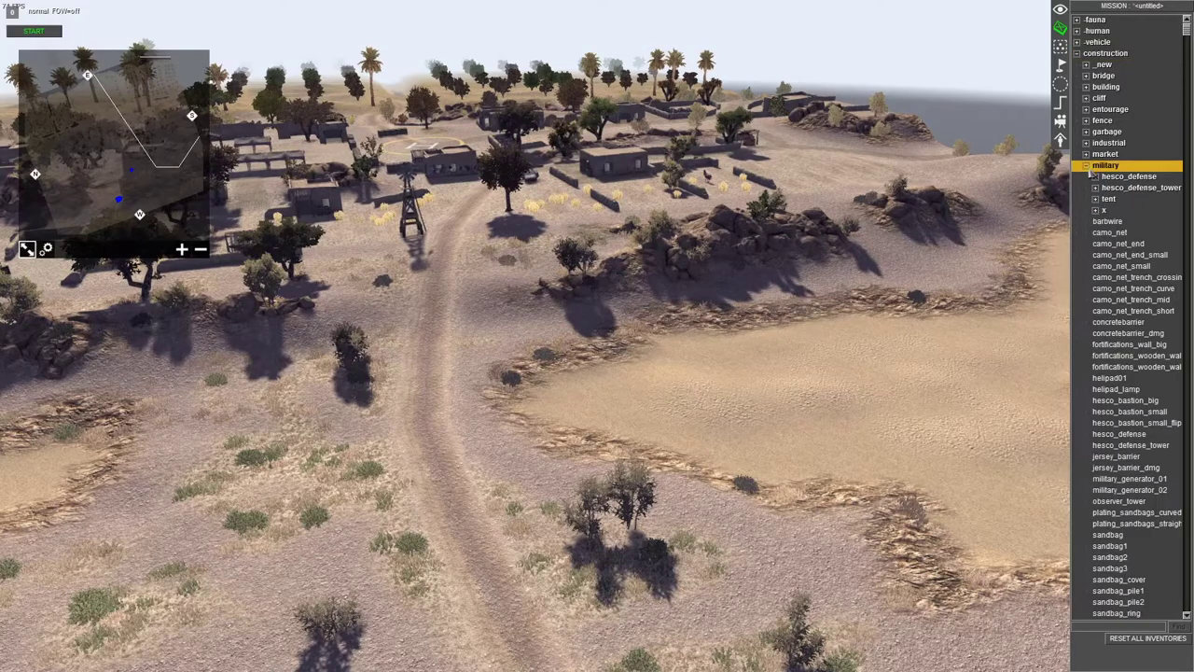
click(1129, 312)
key(Down)
key(Up)
right_click(624, 319)
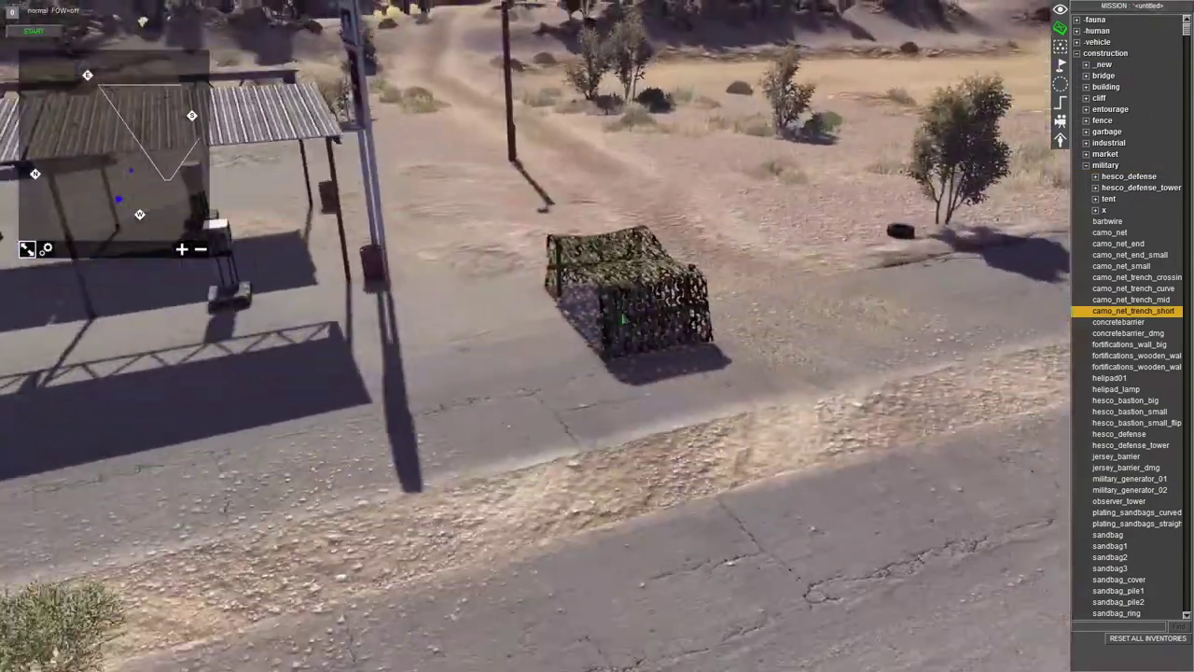
Step: Place a hesco_bastion_big barrier where the dirt track meets the road, select it and delete it
click(1131, 400)
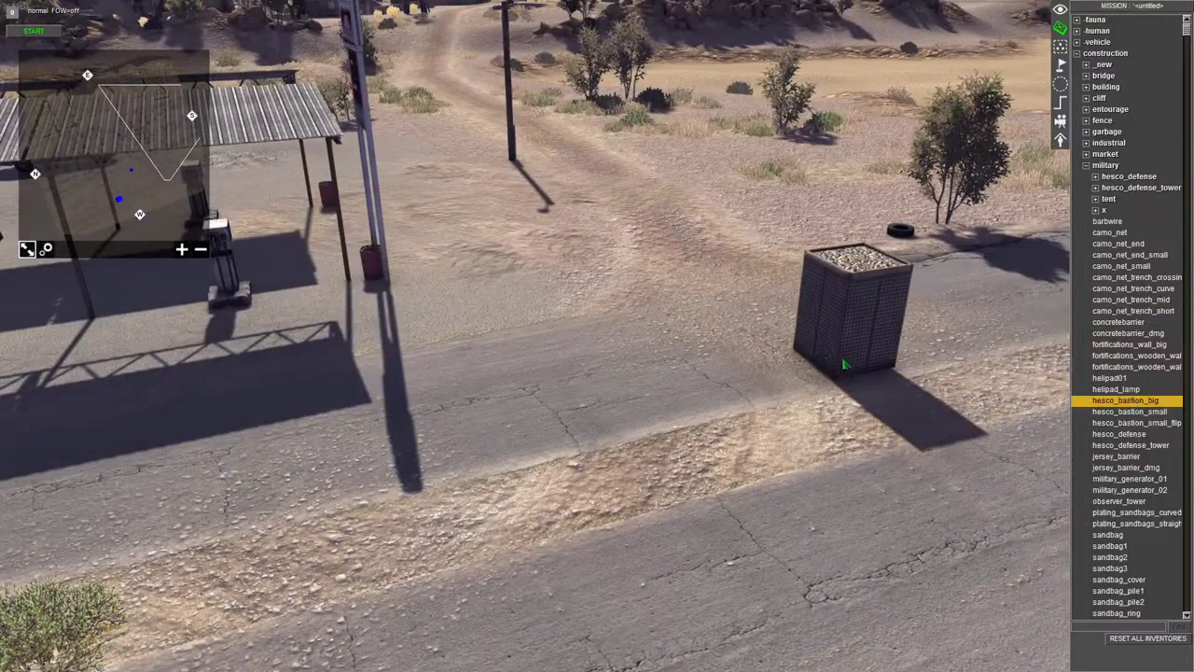
click(800, 341)
right_click(745, 349)
click(809, 283)
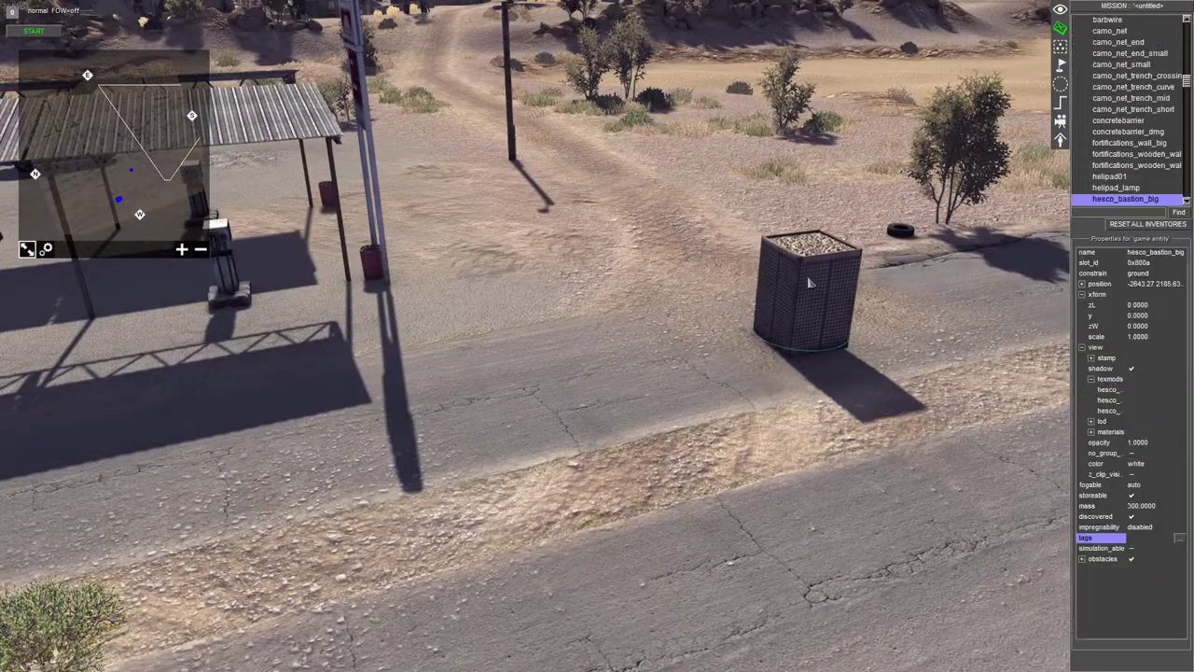
click(862, 412)
key(Delete)
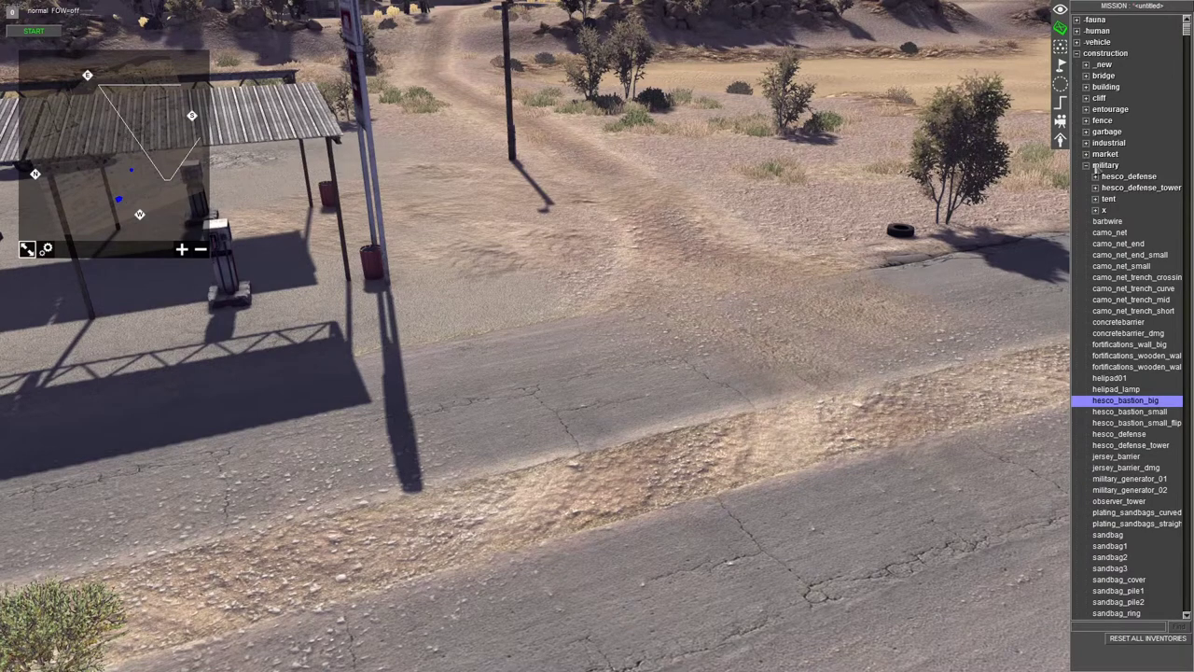
Step: Collapse the military and construction categories in the entity list
click(1087, 166)
click(1078, 53)
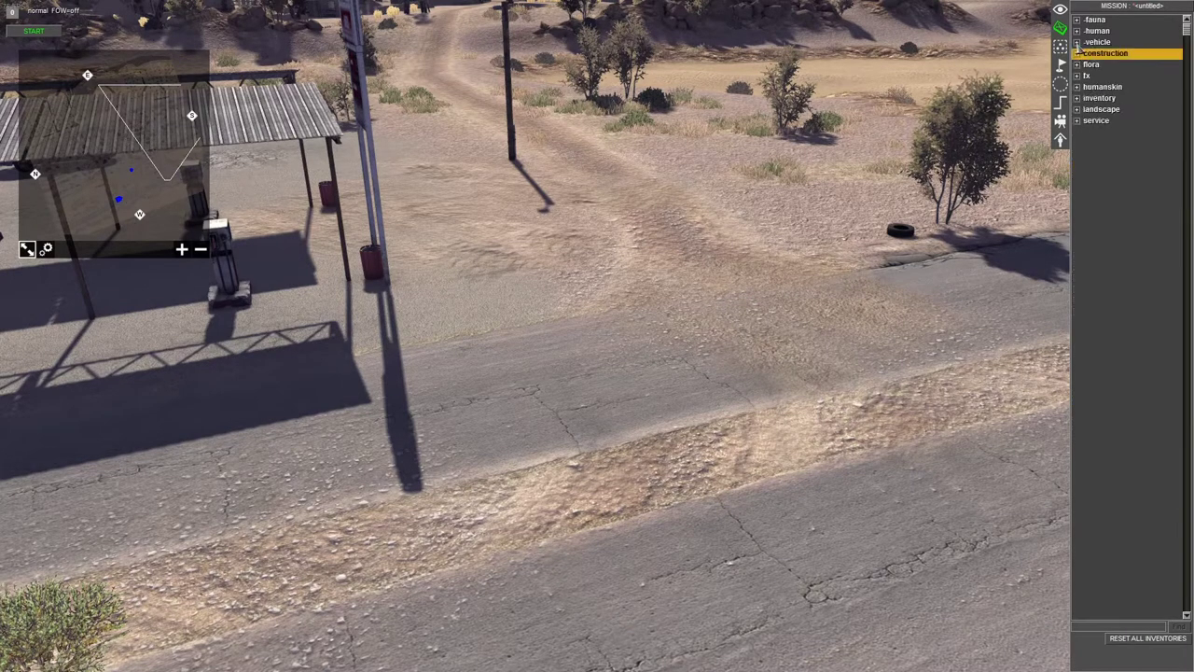